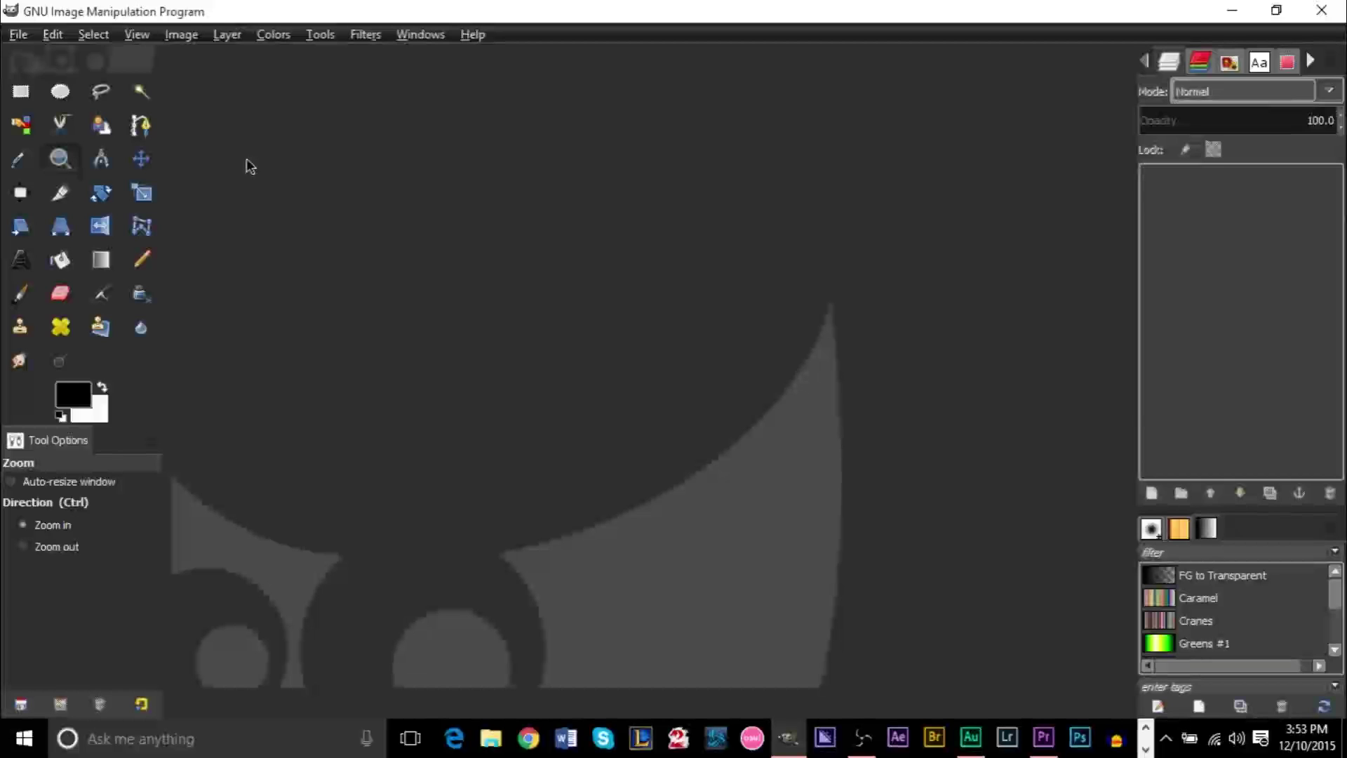
Open the bottle caps.png template from the Desktop folder.
left_click(19, 36)
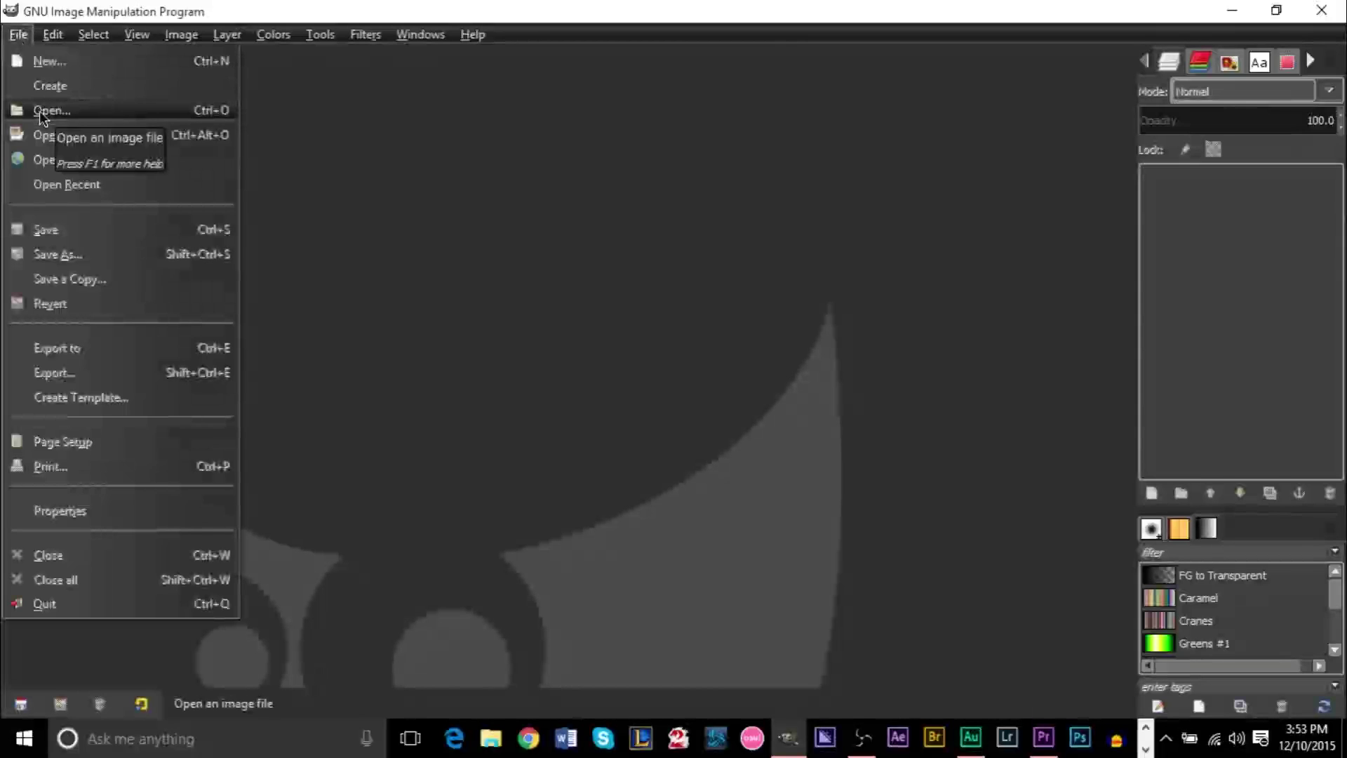
left_click(39, 110)
scroll(397, 213, "up", 1)
scroll(398, 325, "up", 2)
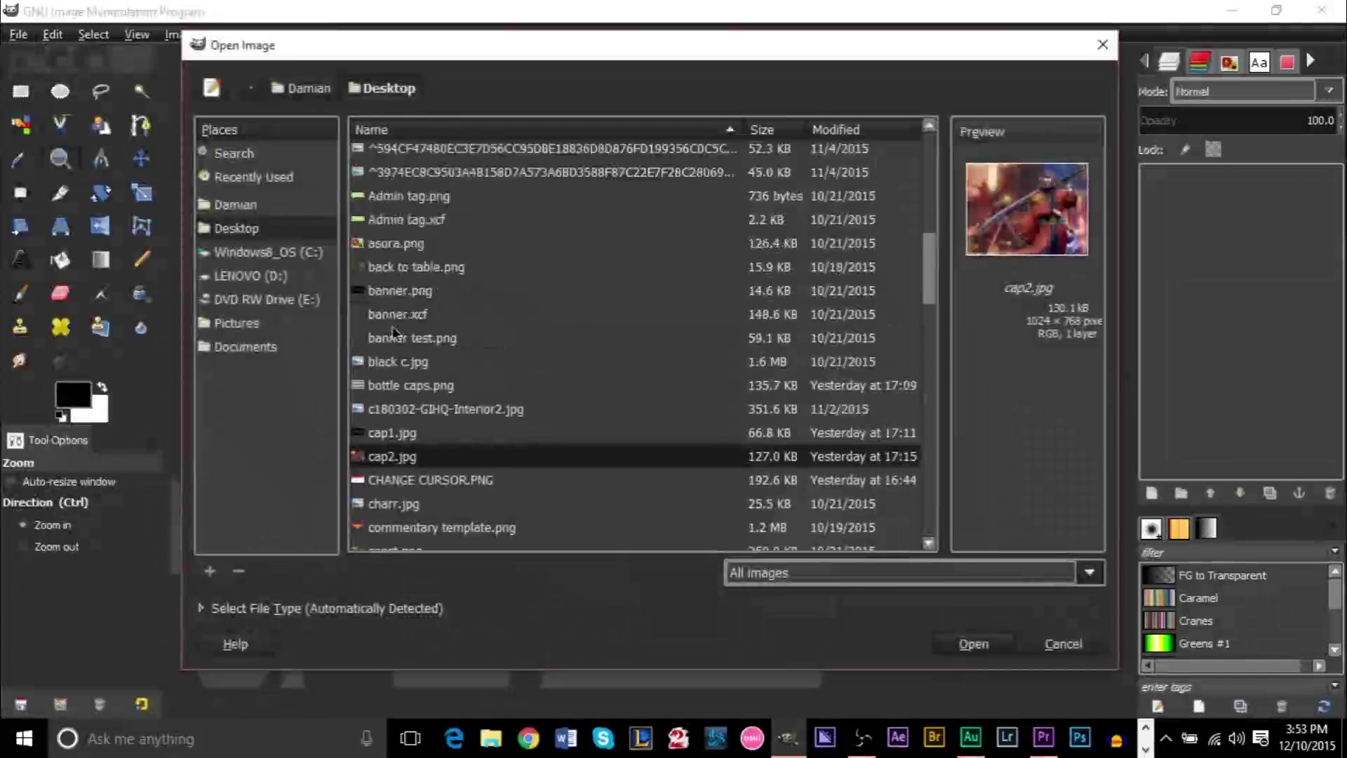
scroll(395, 418, "down", 1)
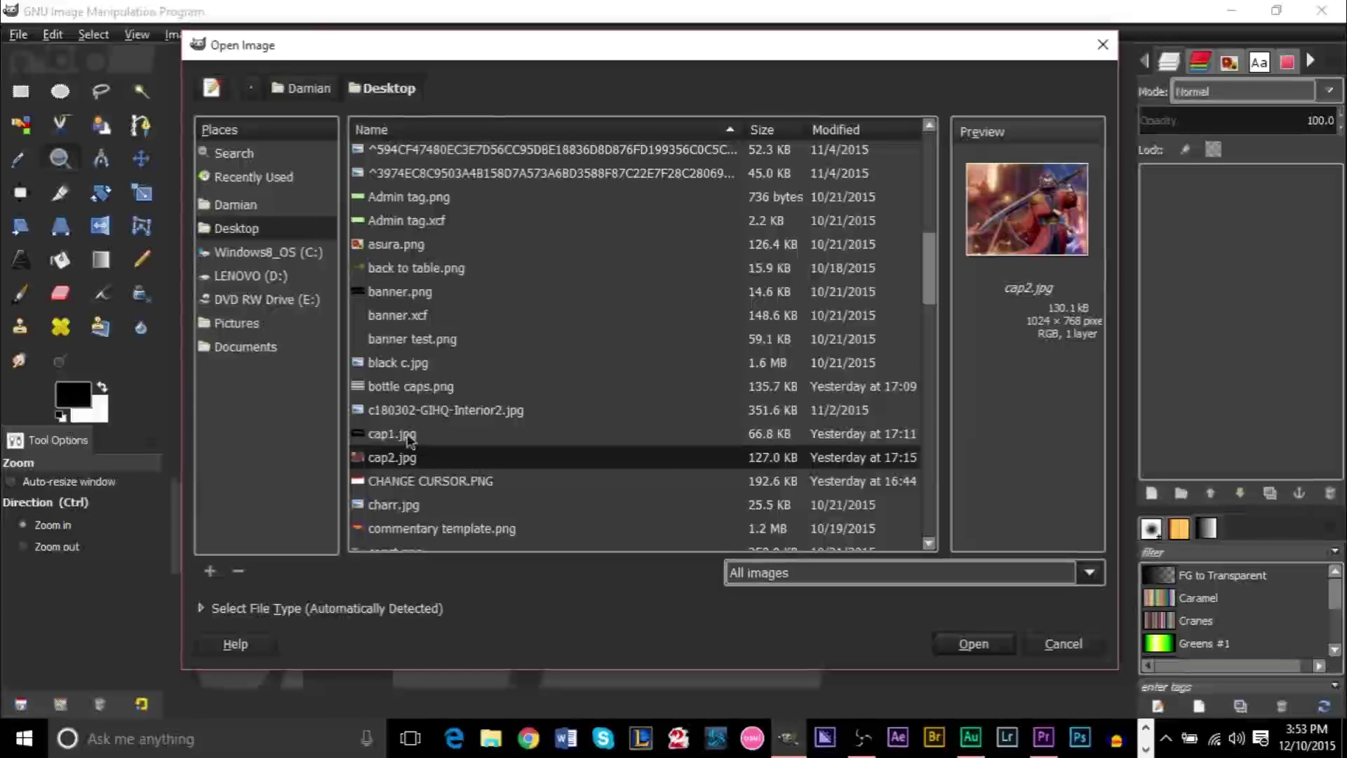
scroll(395, 442, "down", 3)
left_click(400, 222)
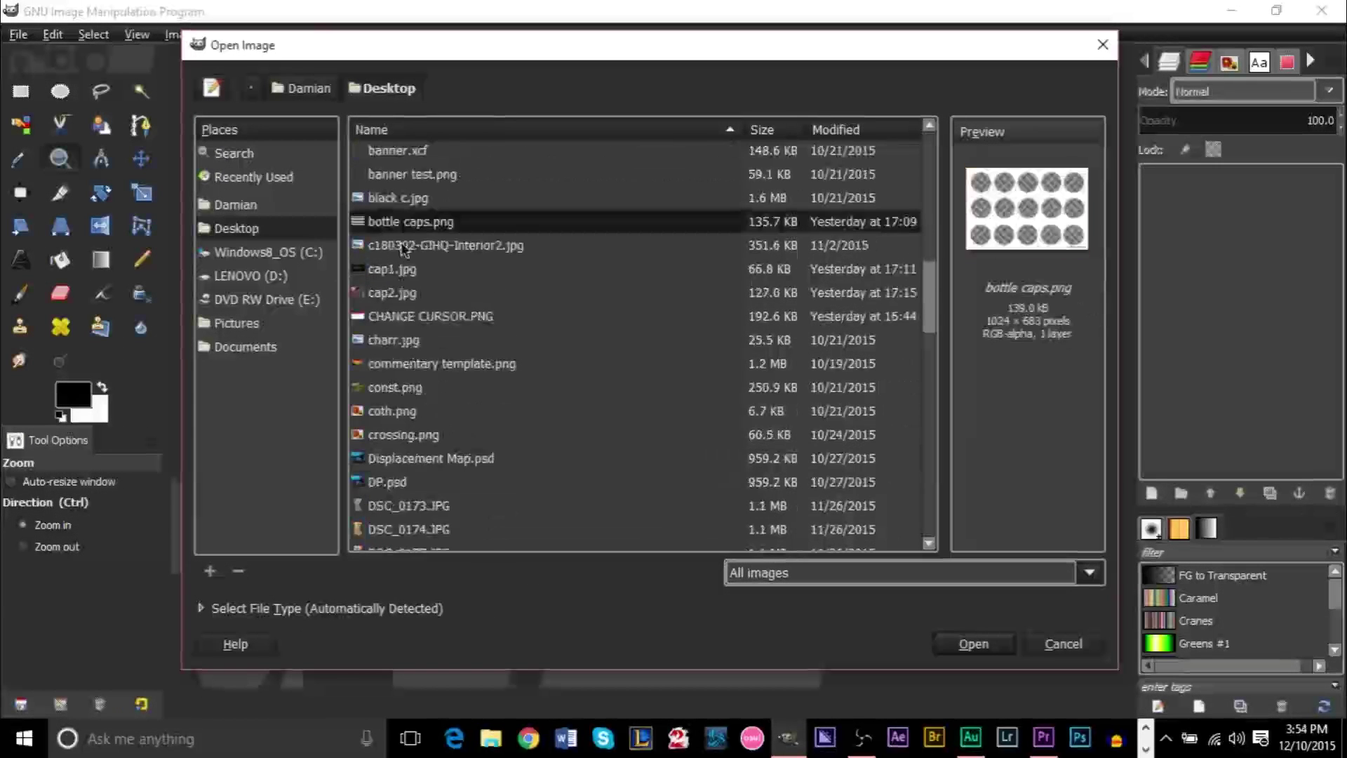
double_click(456, 225)
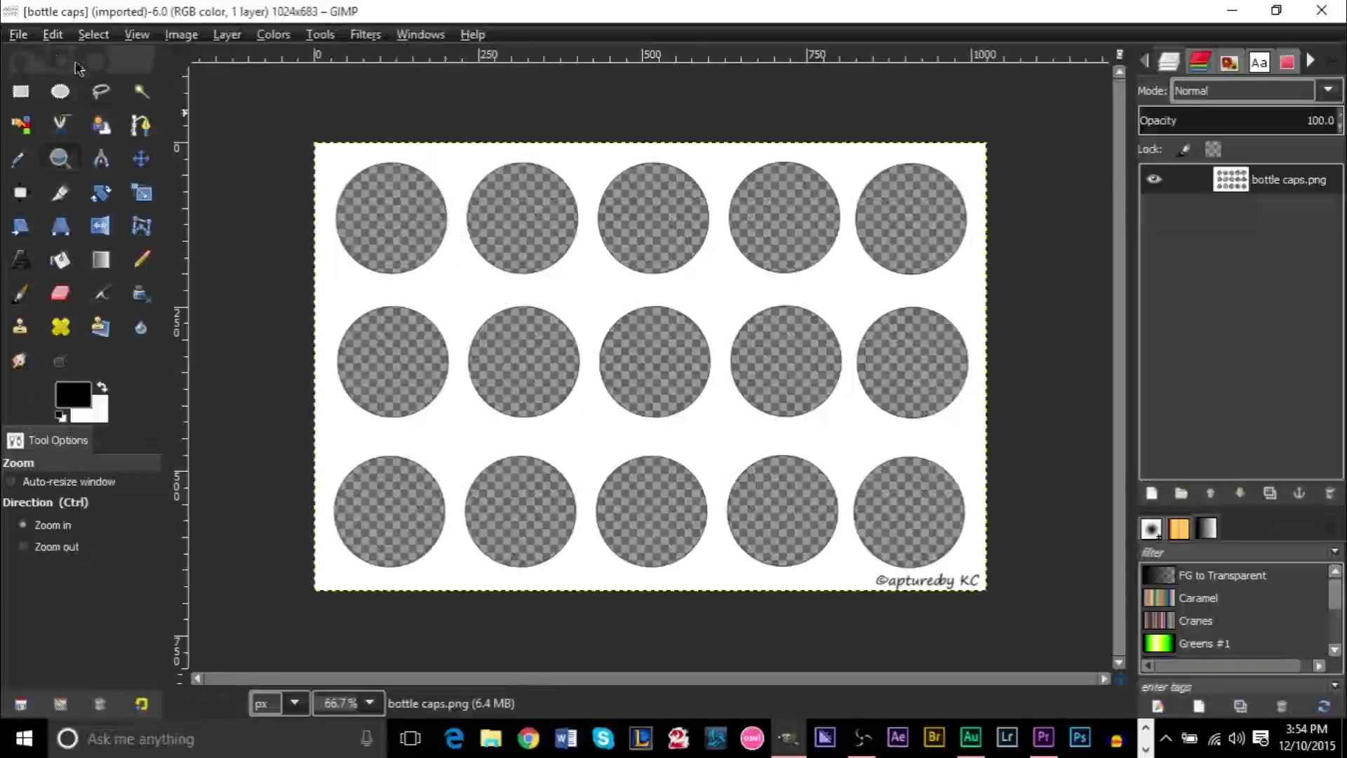
Add cap1.jpg (League of Legends logo) as a layer with Open as Layers.
left_click(19, 33)
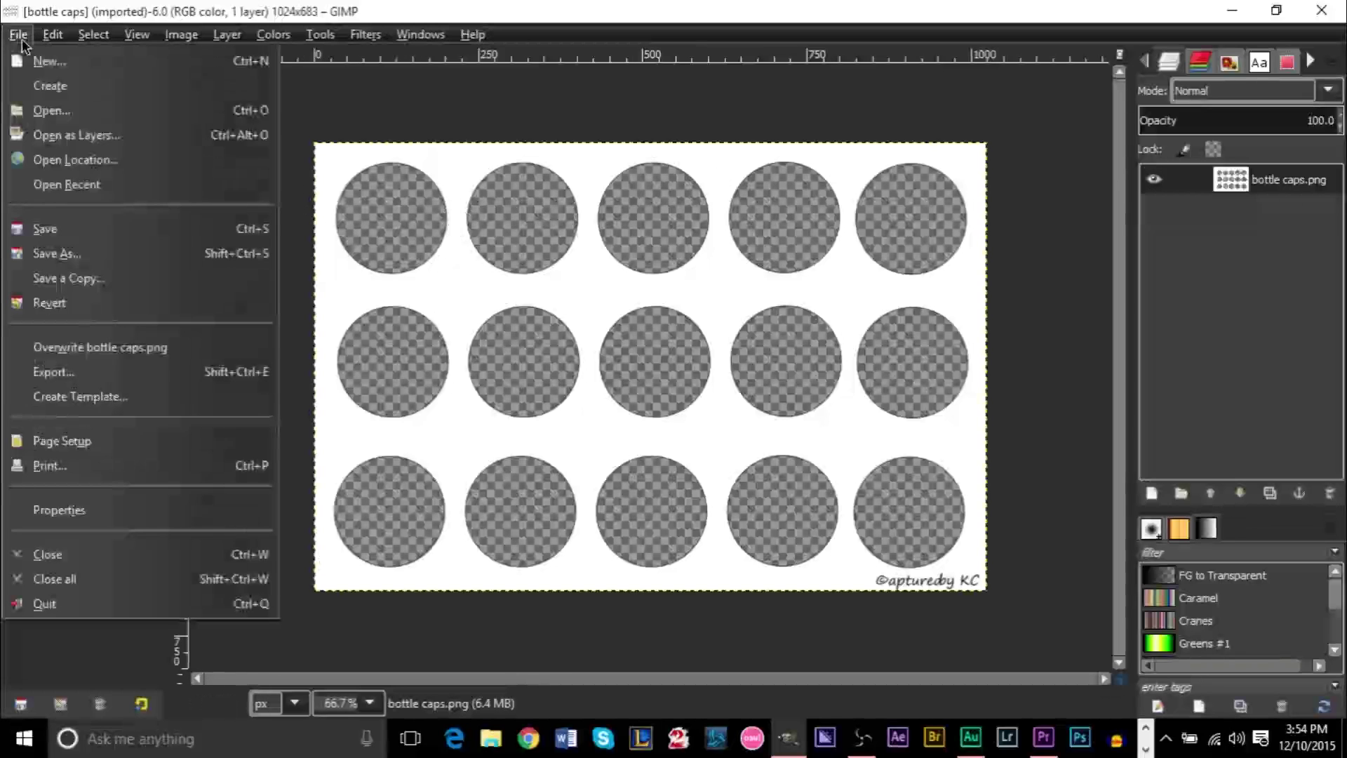
left_click(414, 135)
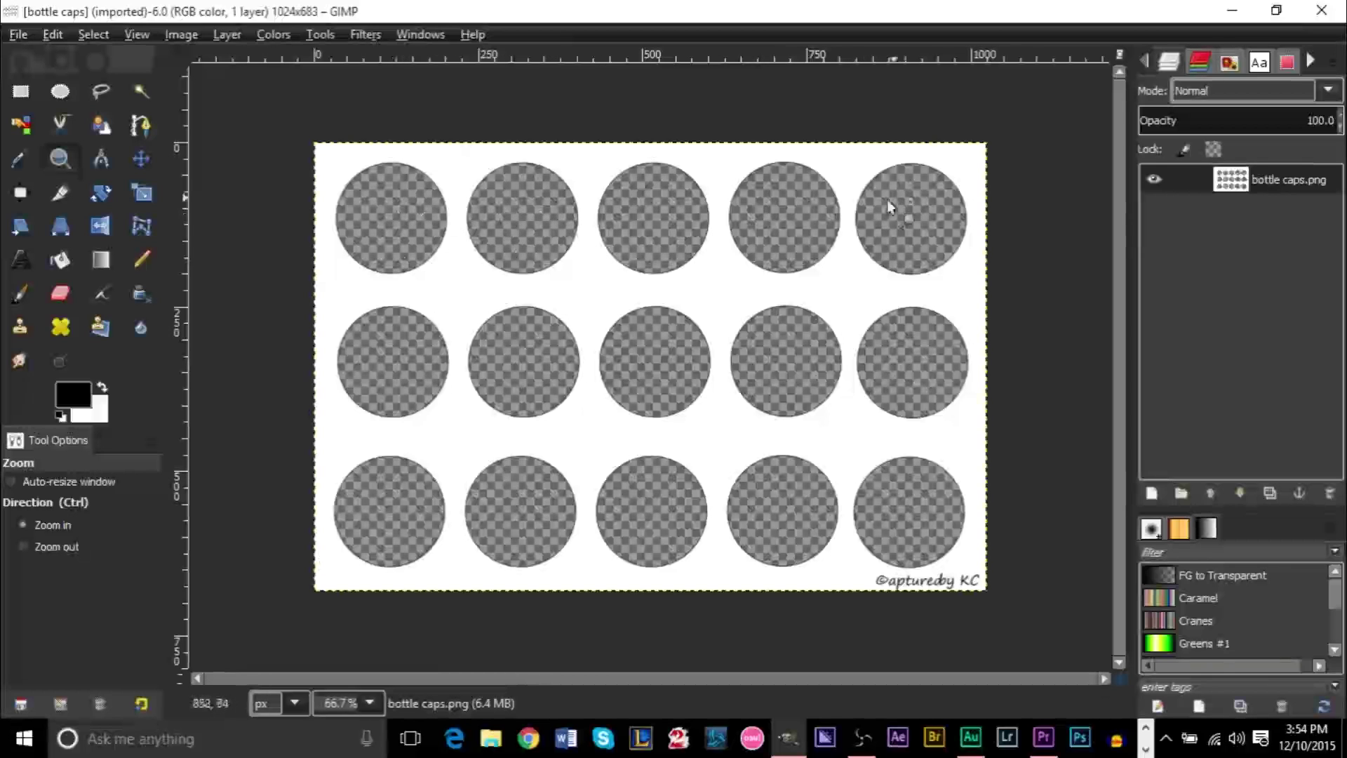
left_click(18, 34)
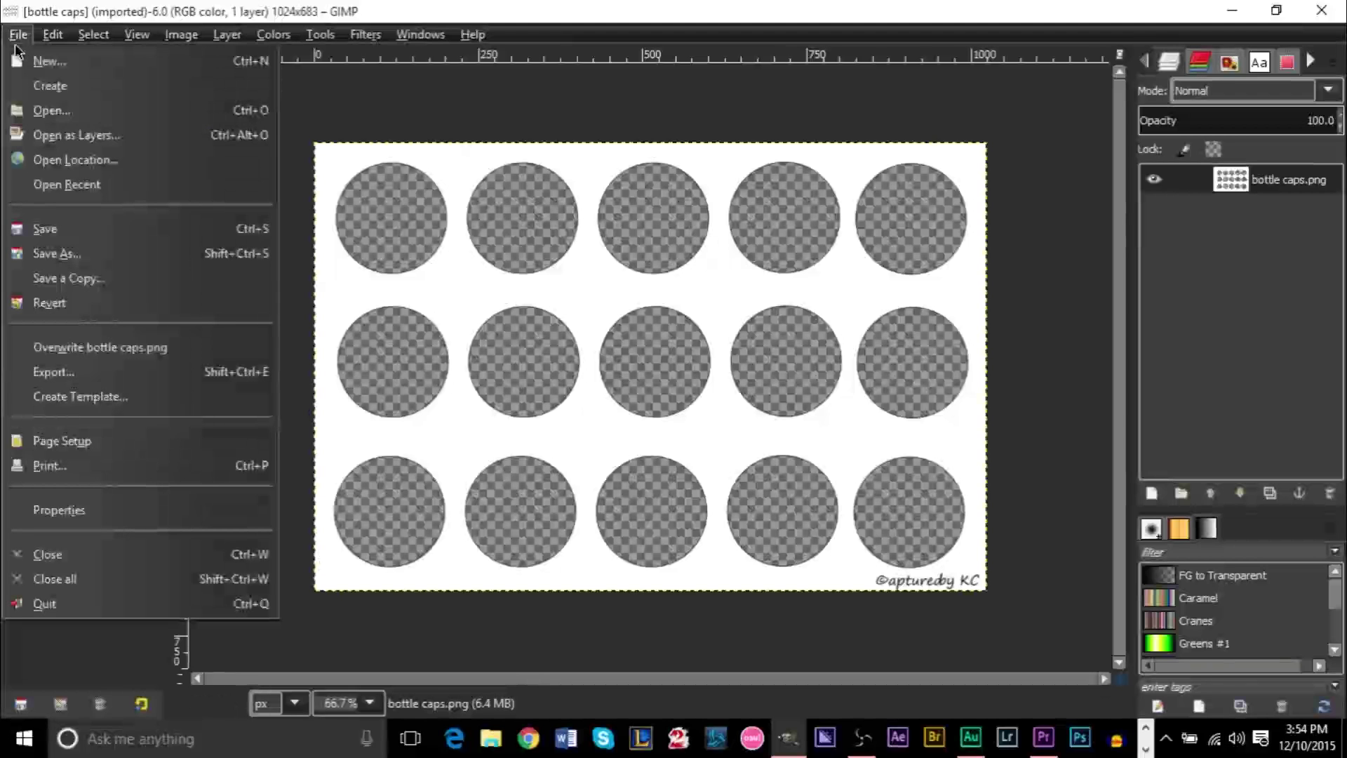
left_click(115, 141)
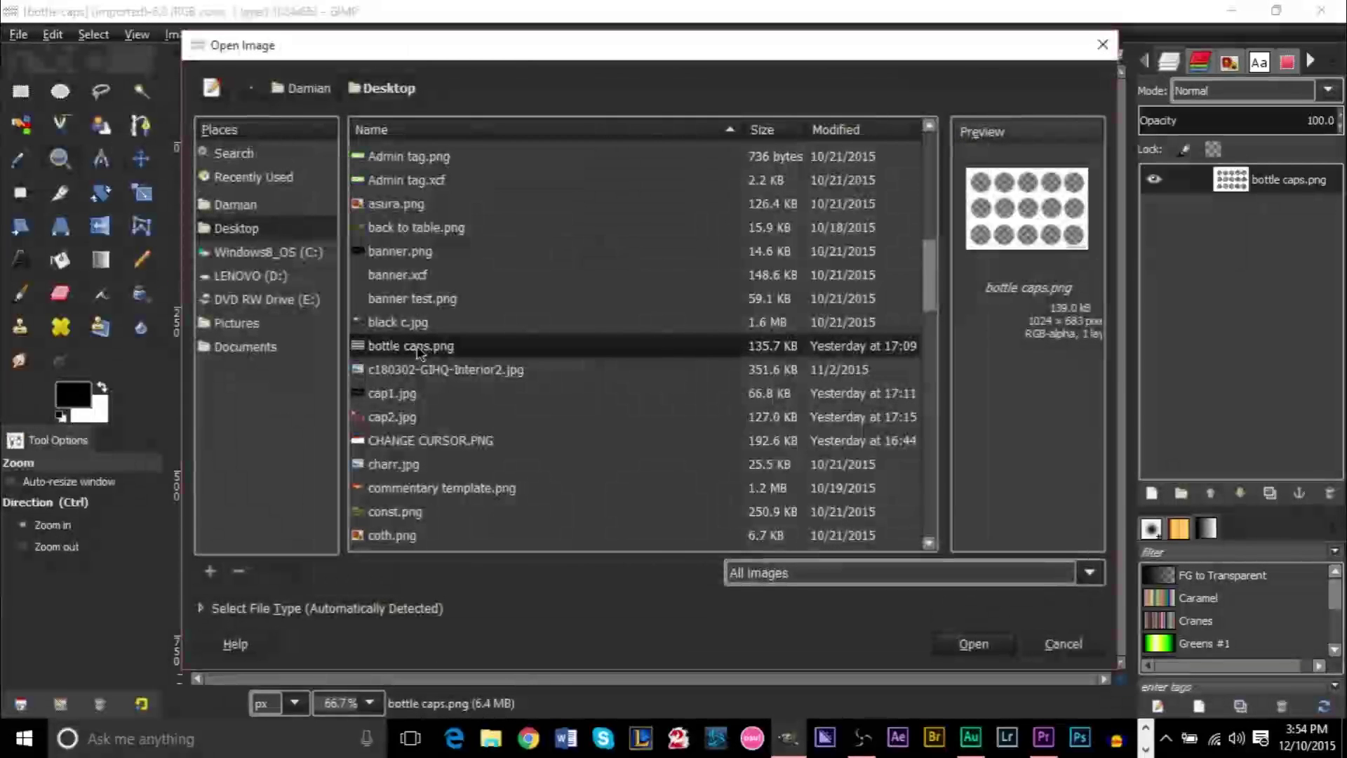
double_click(397, 398)
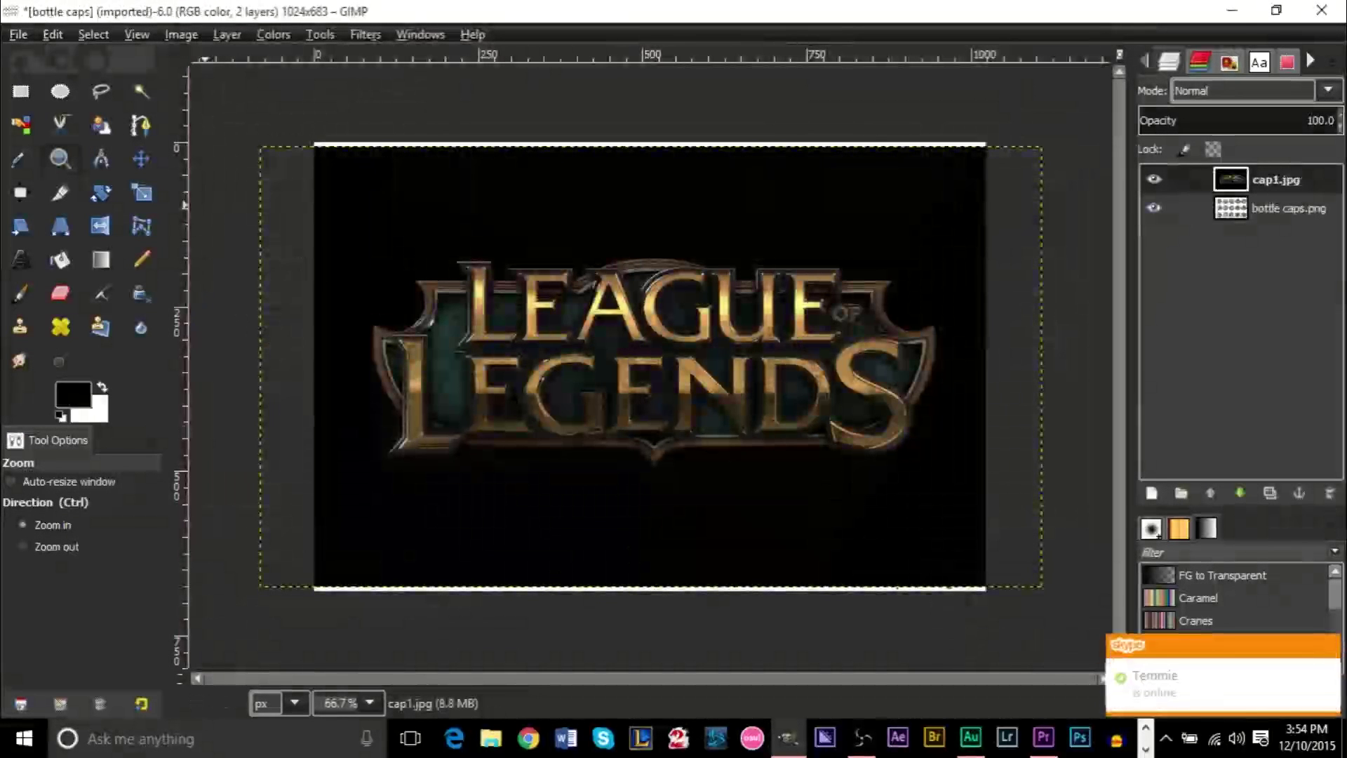
Add cap2.jpg (the swordsman picture) as another layer.
left_click(18, 35)
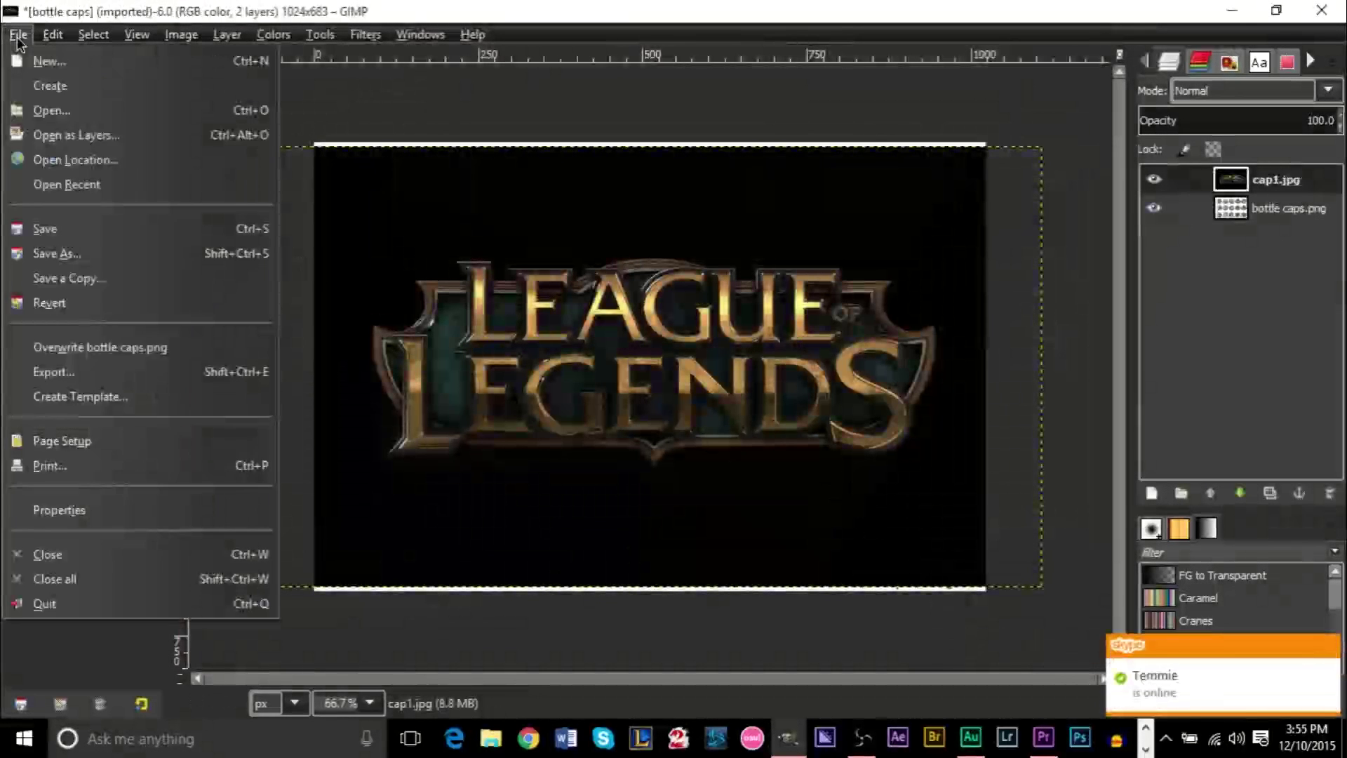
left_click(91, 136)
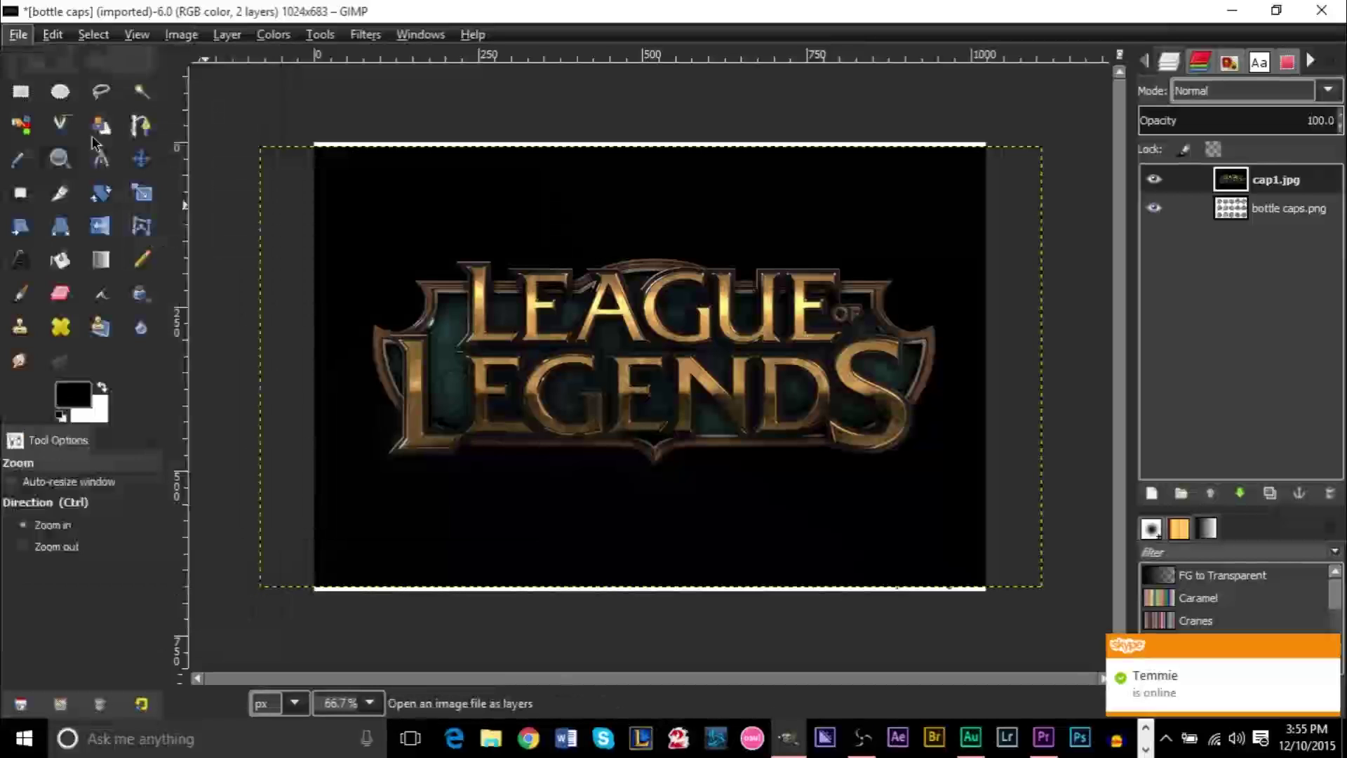
key("Down")
key("Return")
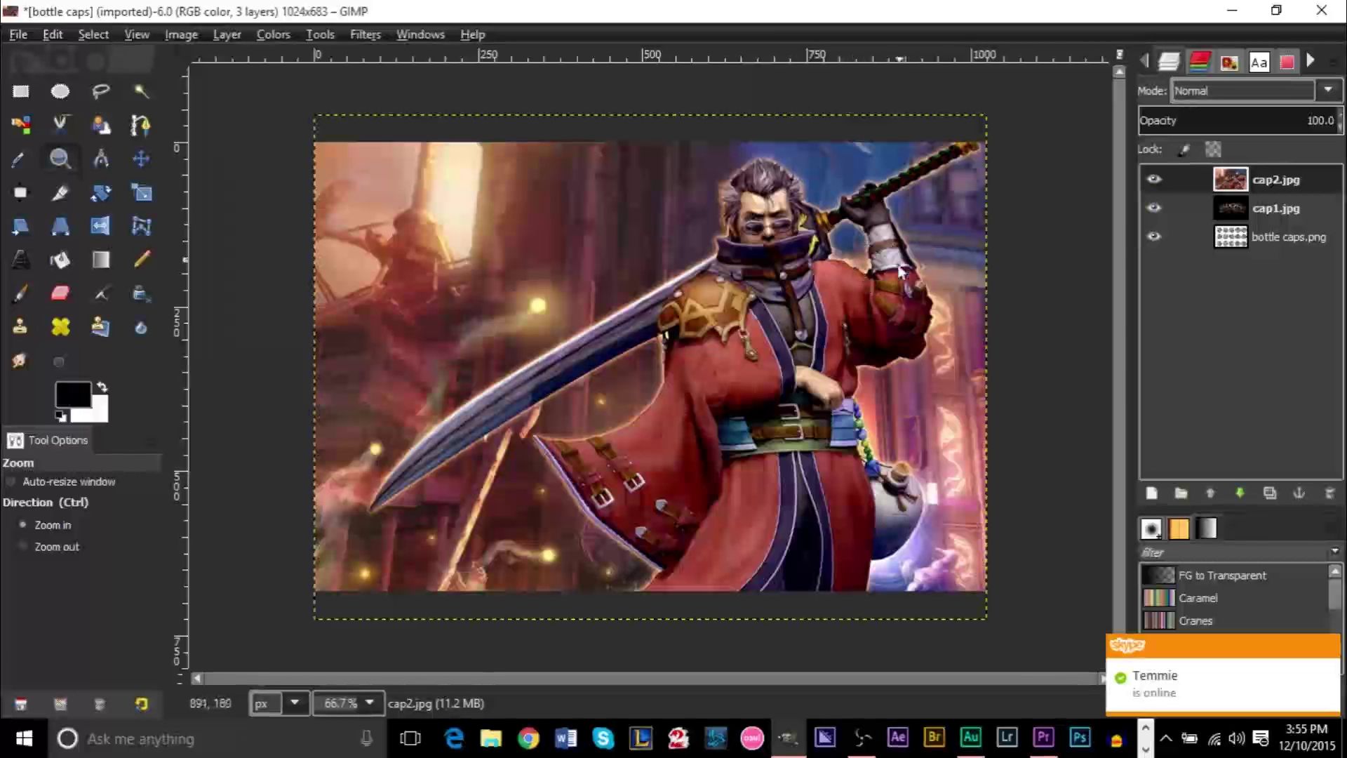
Hide the cap2.jpg swordsman layer to reveal the logo.
left_click(1154, 180)
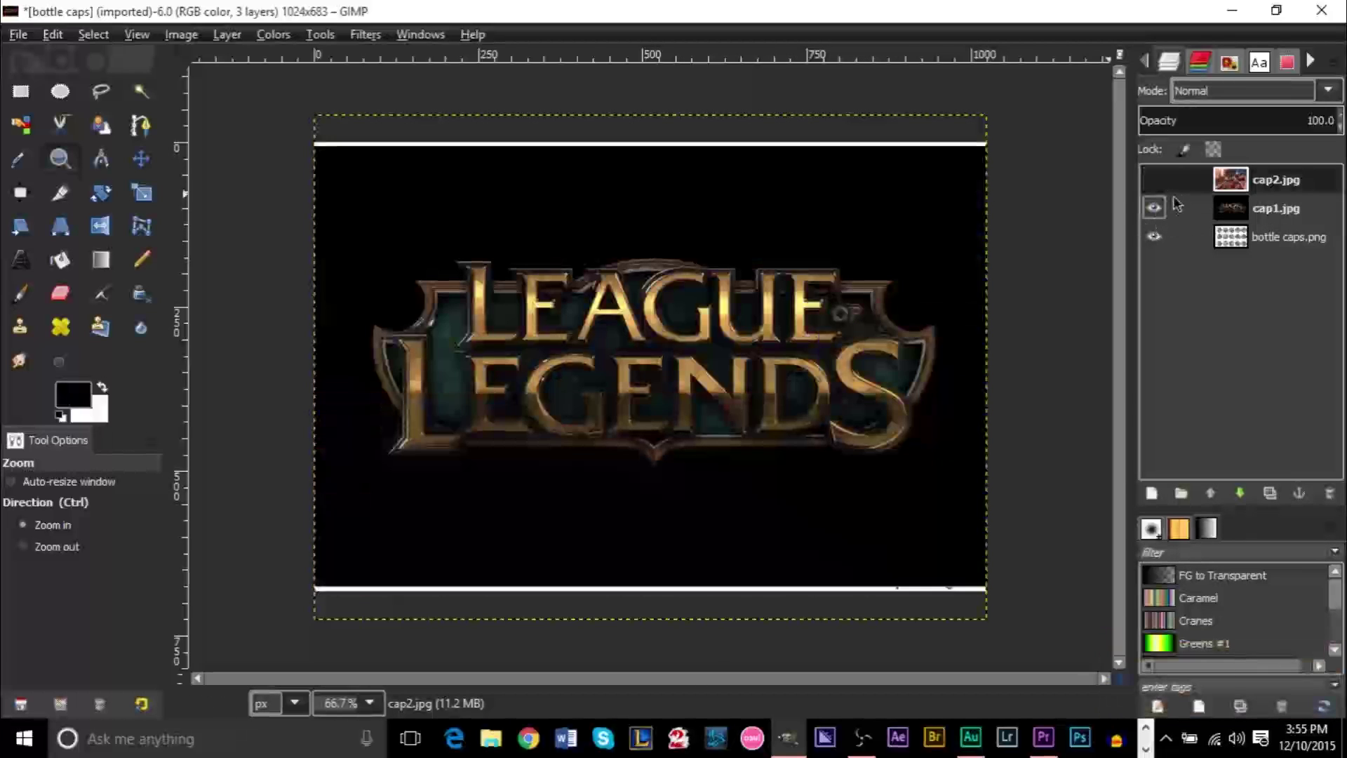
left_click(1154, 180)
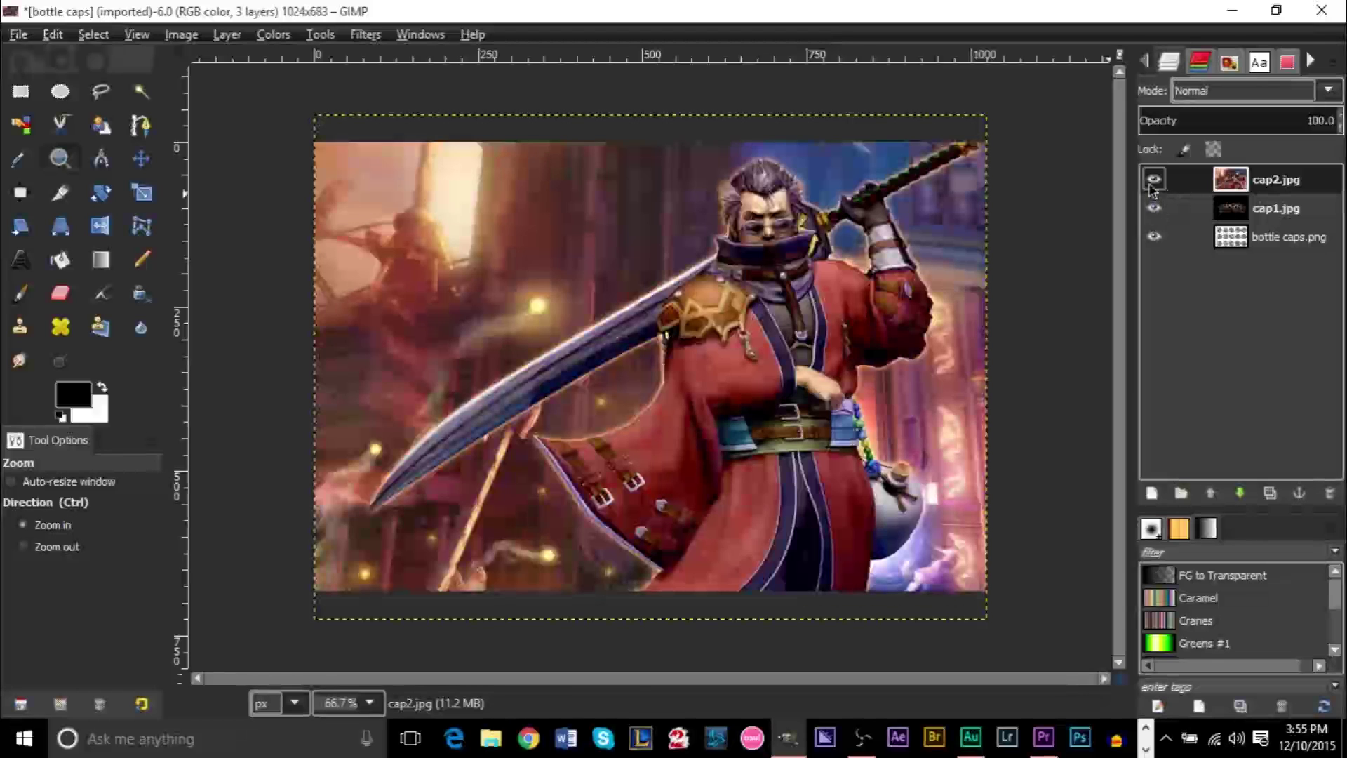
left_click(1154, 181)
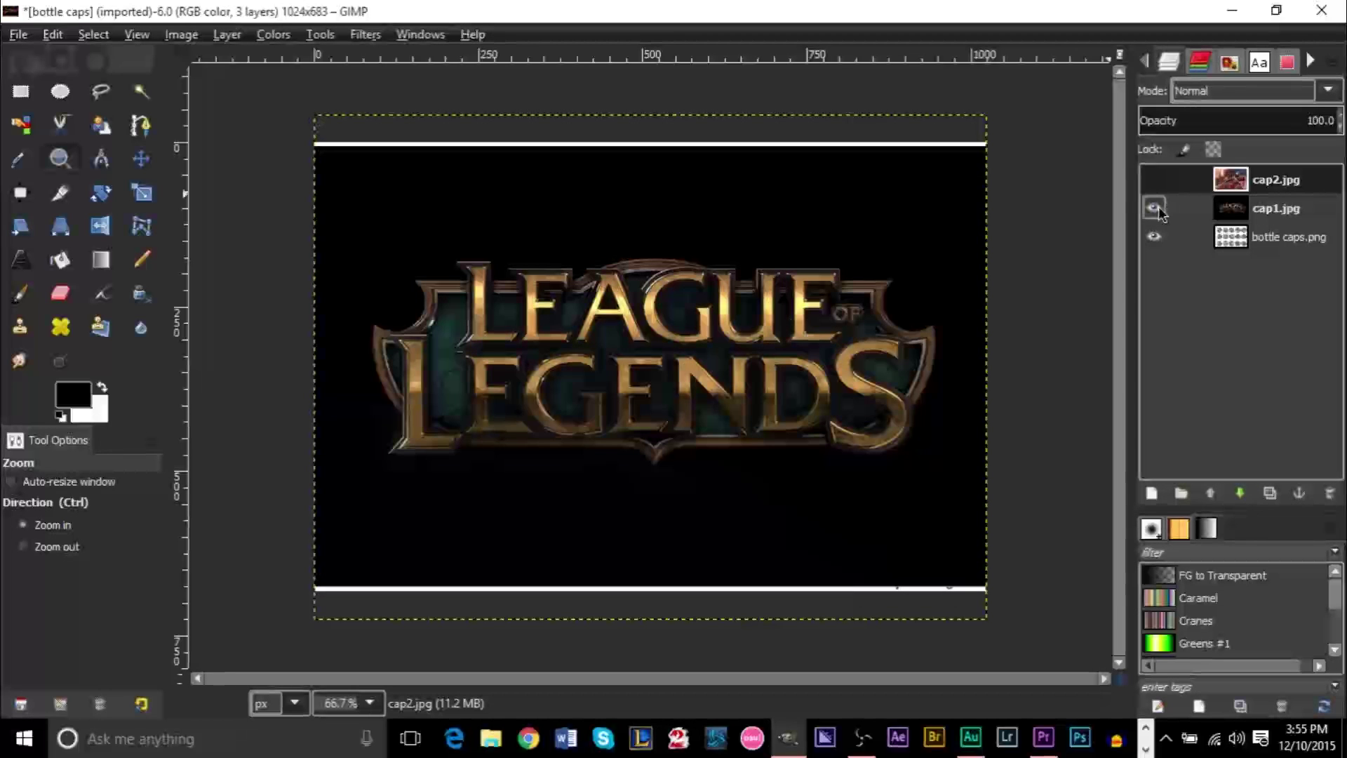
Try an elliptical selection above the logo while switching between layers.
left_click(60, 92)
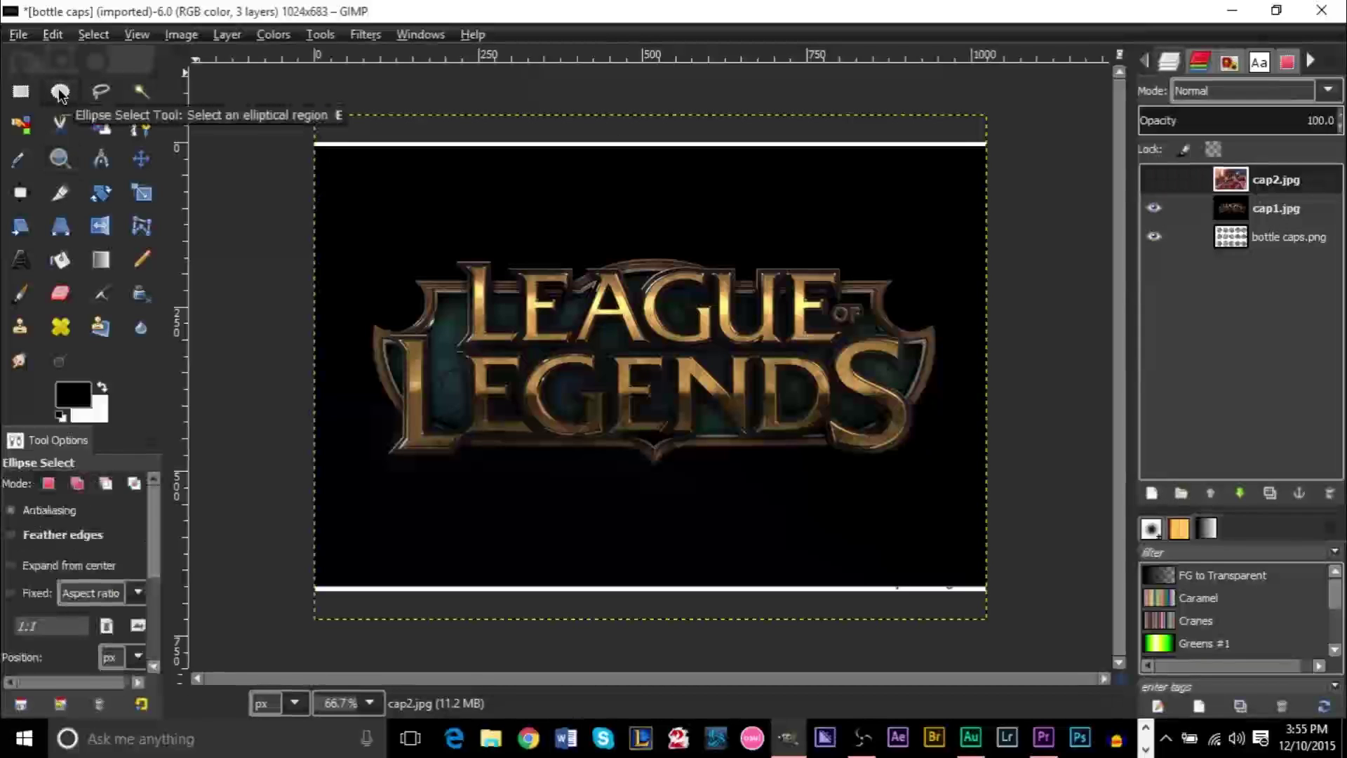
left_click_drag(551, 195, 608, 248)
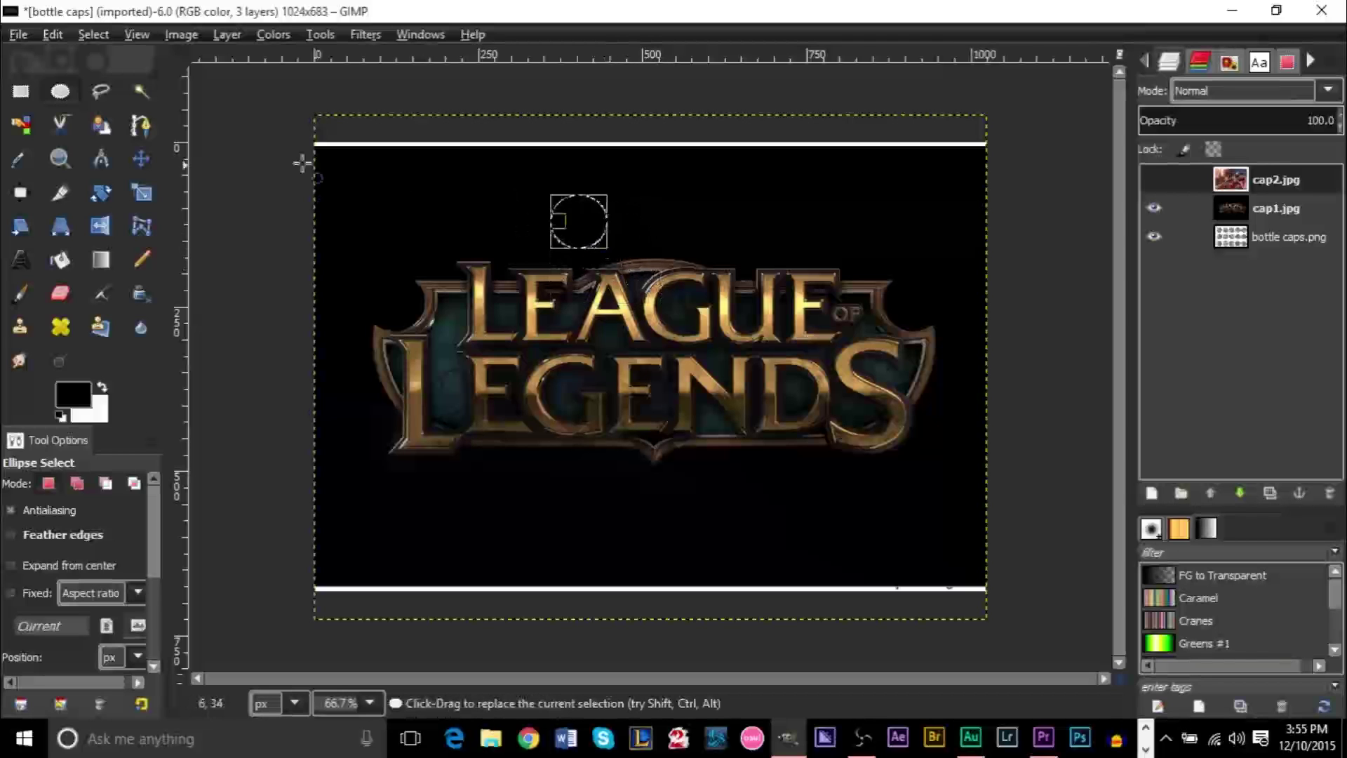
left_click(70, 126)
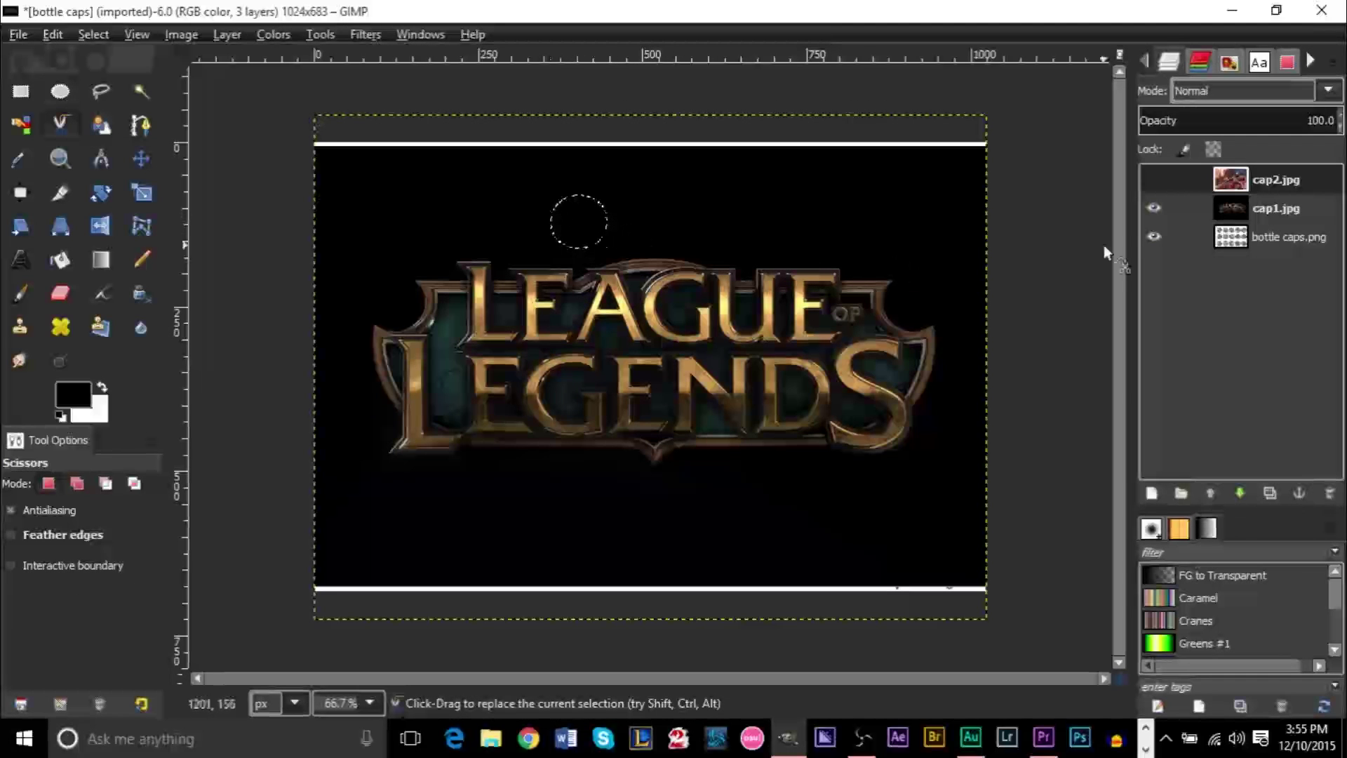
left_click(1243, 242)
left_click(1249, 214)
left_click(1249, 181)
left_click(1248, 211)
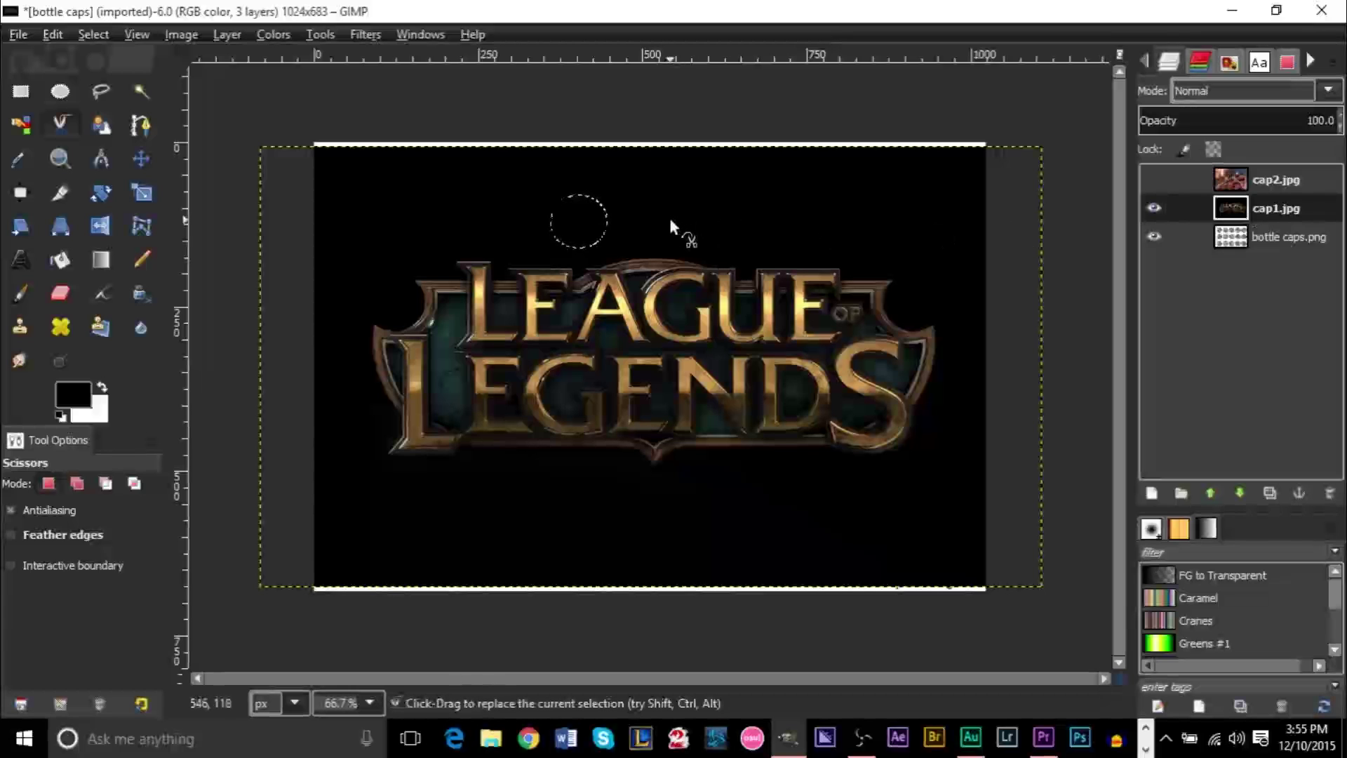
left_click(101, 159)
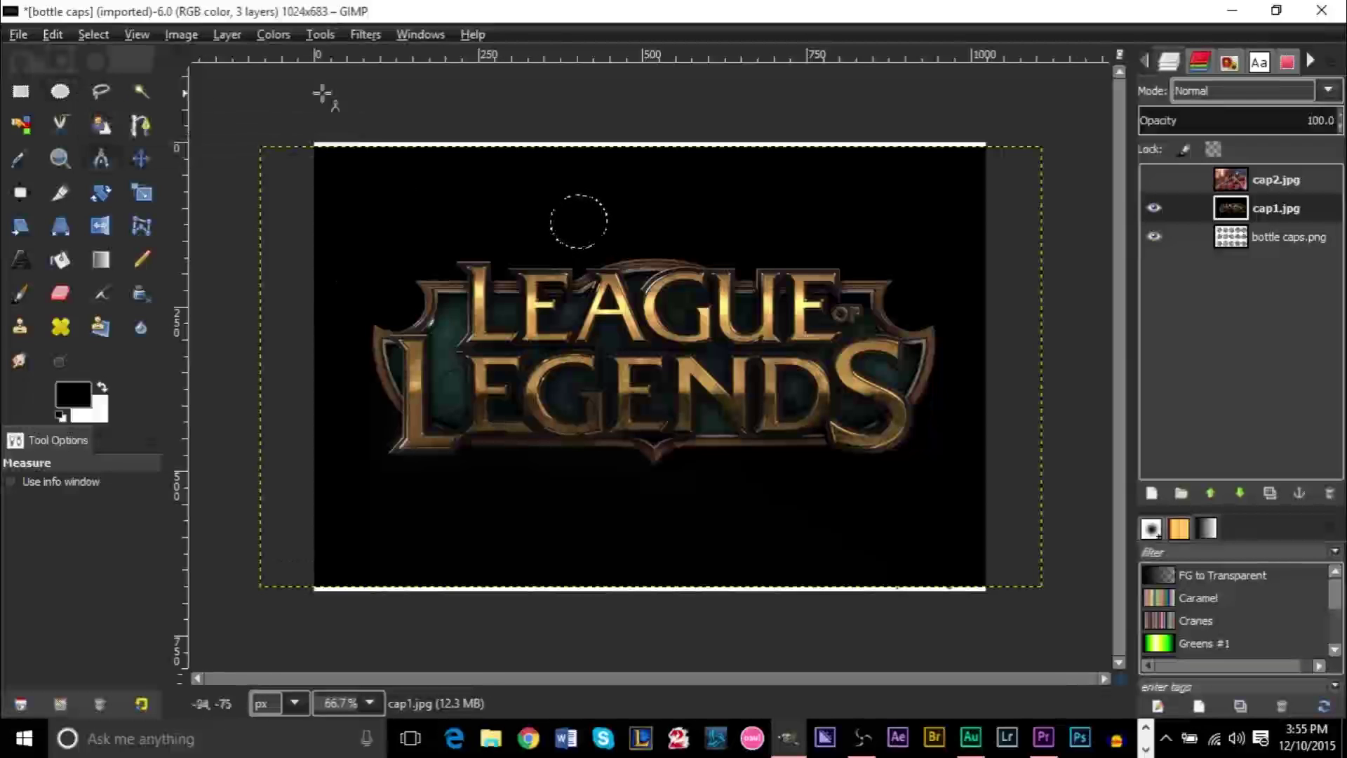
left_click(1246, 242)
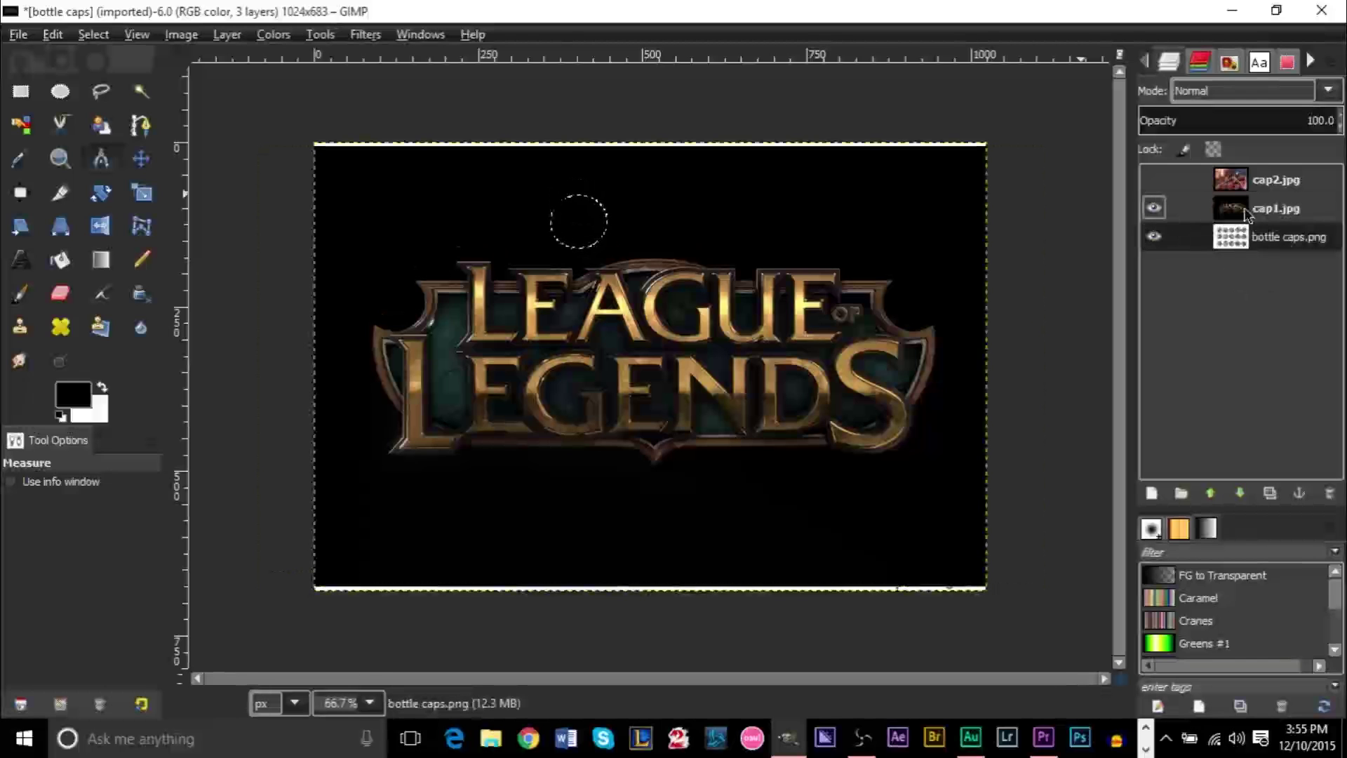
left_click(1248, 209)
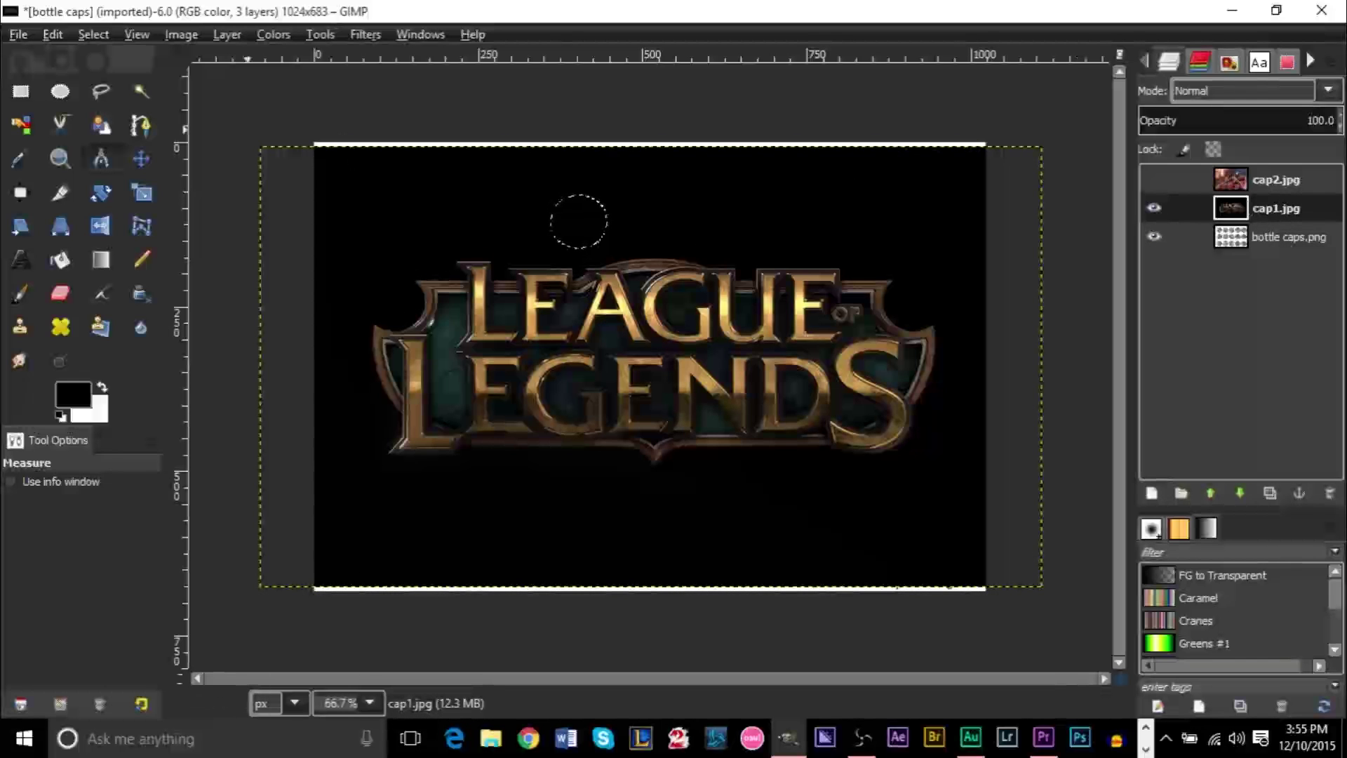
Clear the selection with Select > None and make cap1.jpg the active layer.
left_click(94, 34)
left_click(116, 85)
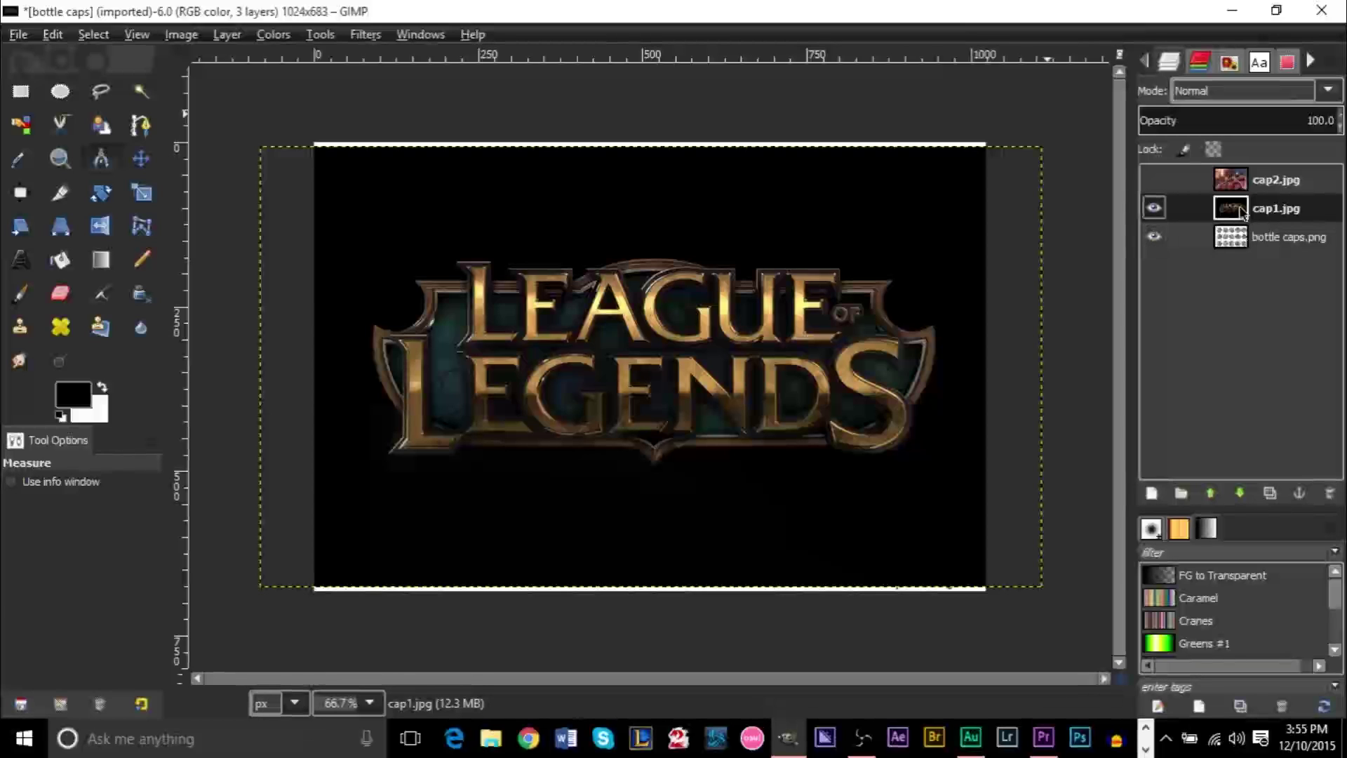
left_click(1241, 234)
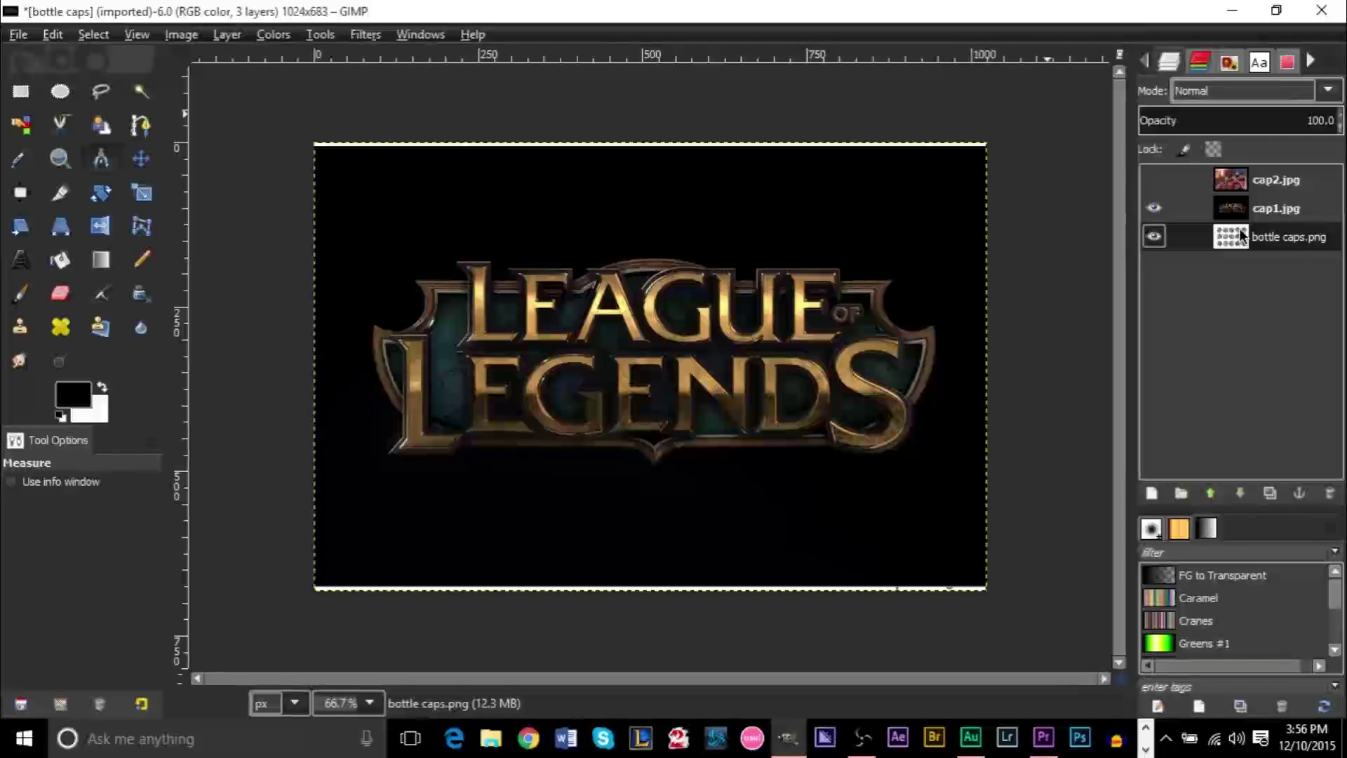
left_click(1238, 210)
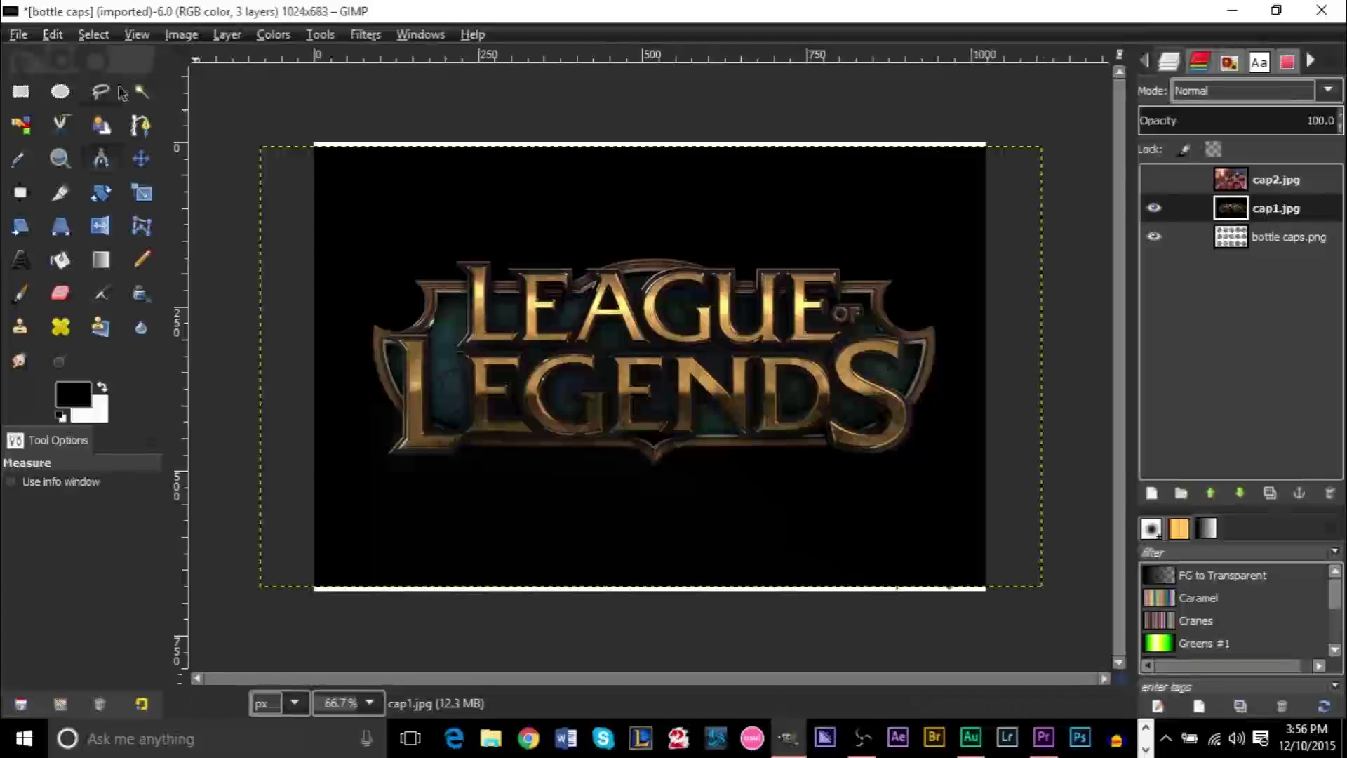
left_click(137, 199)
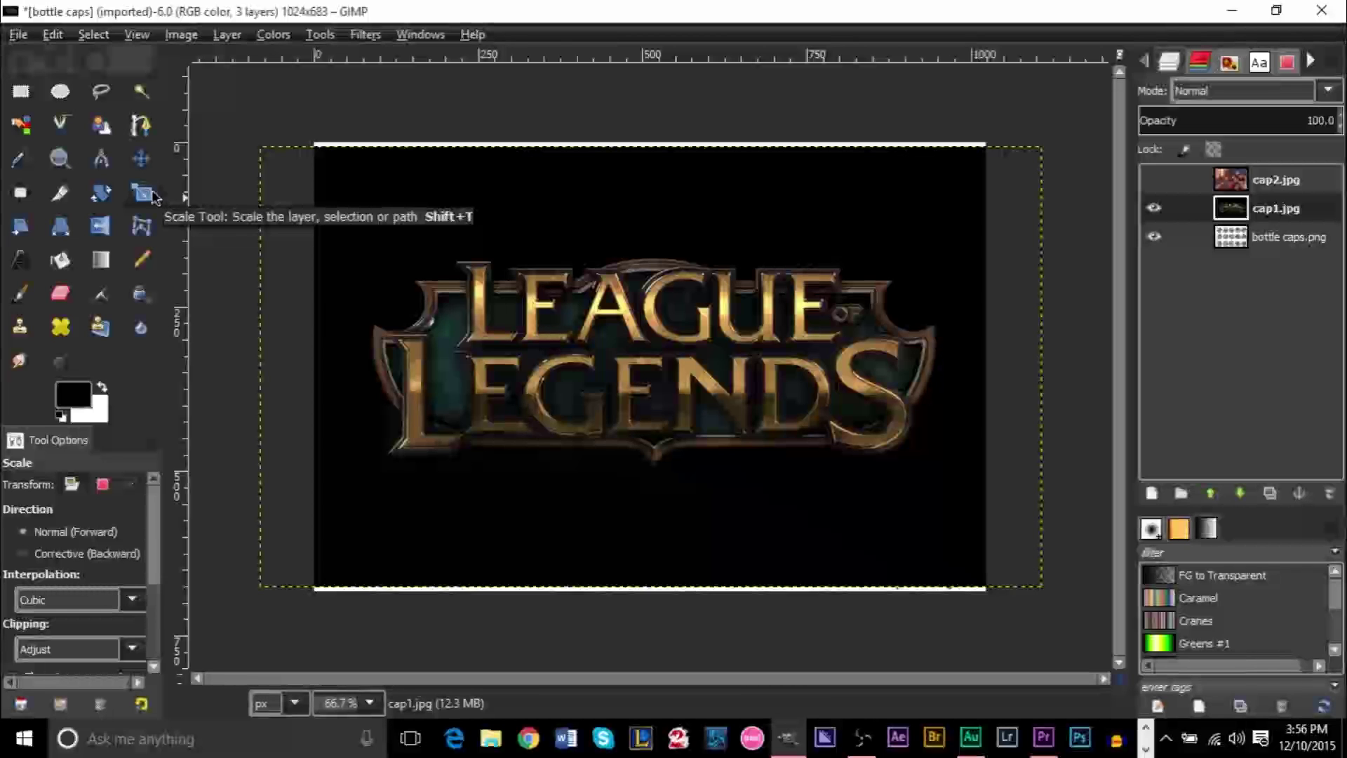
Scale the cap1.jpg logo to 210×118 px and move it onto the top row's second circle.
left_click(431, 261)
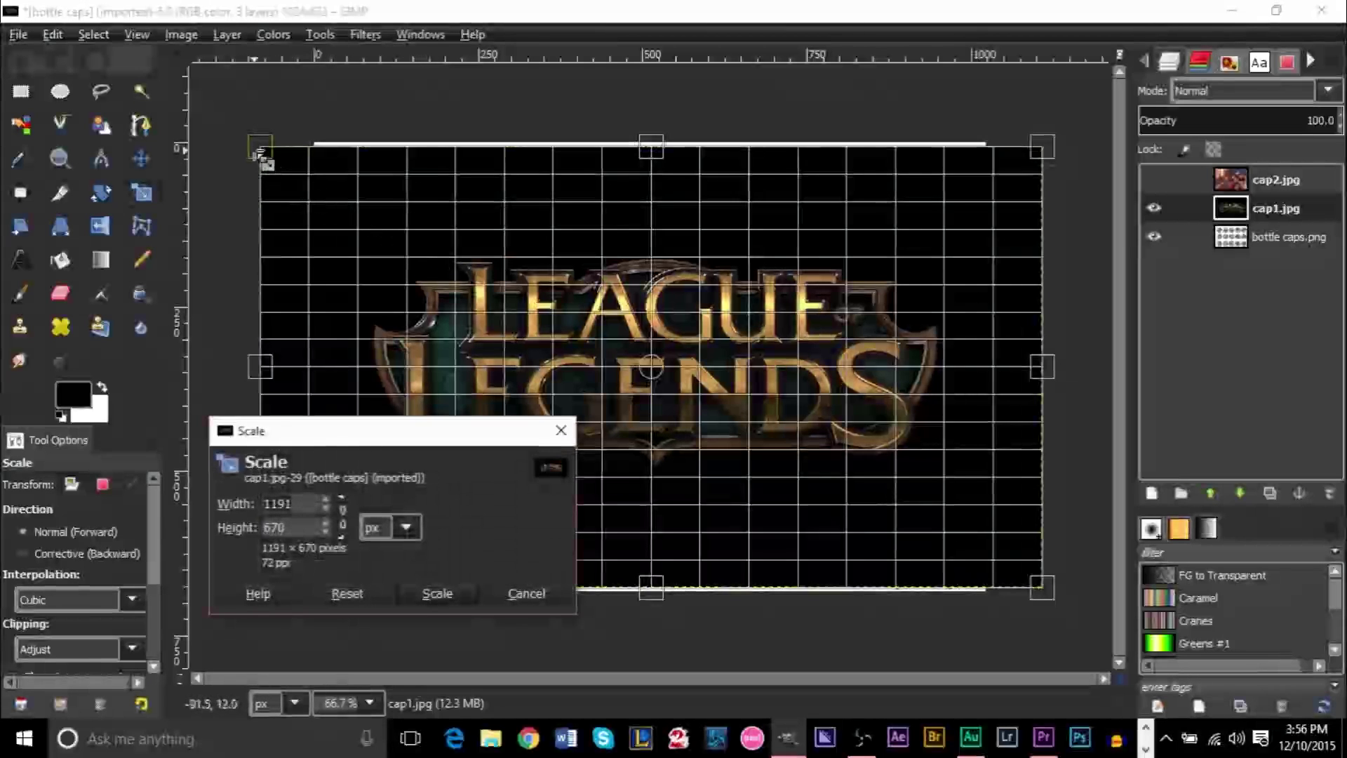
left_click_drag(260, 155, 911, 519)
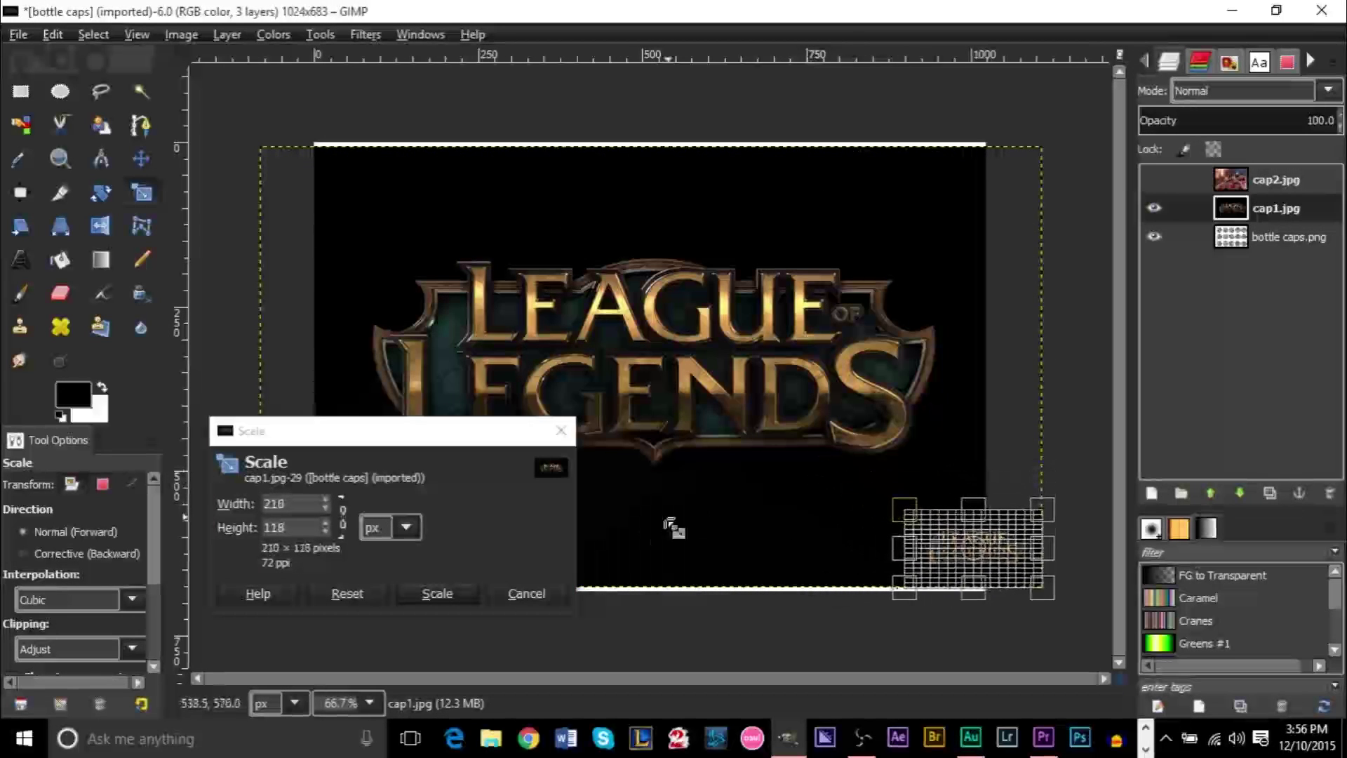
left_click(437, 593)
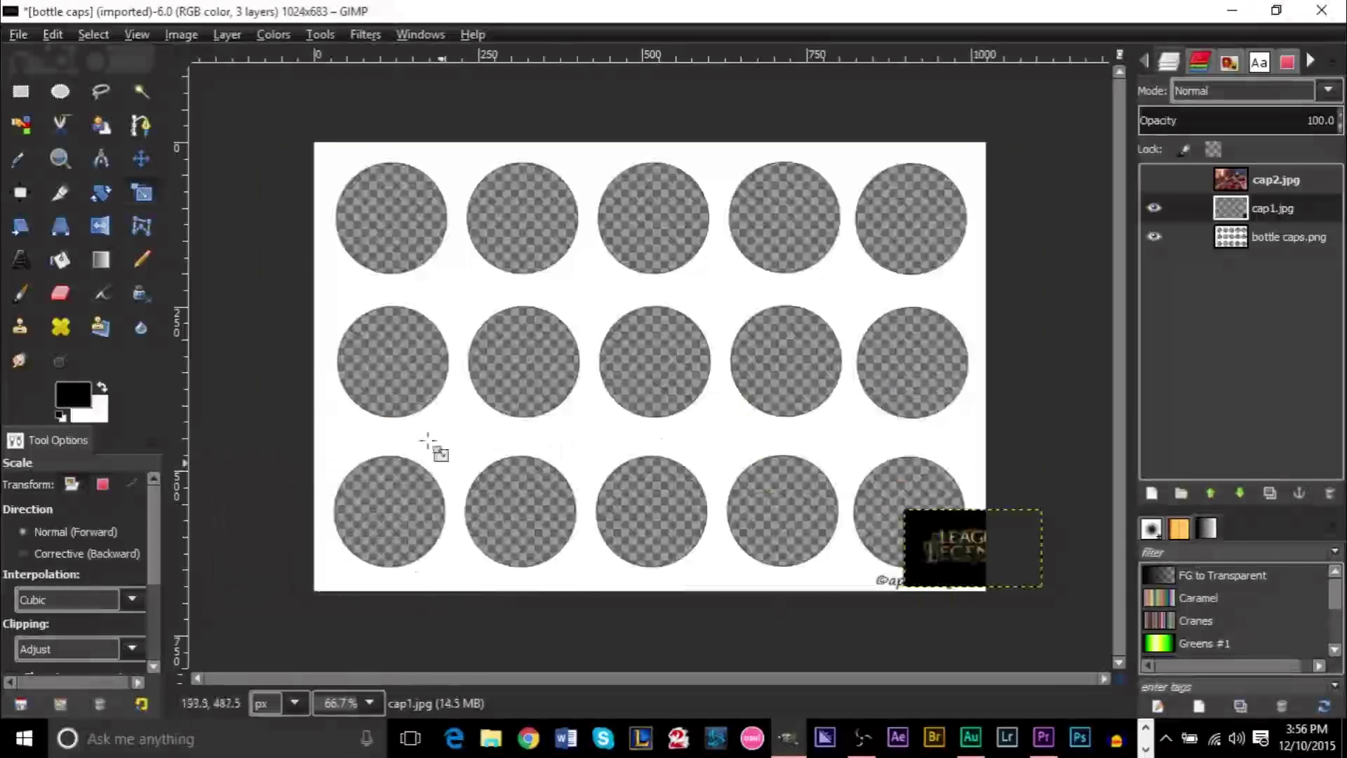
left_click(141, 161)
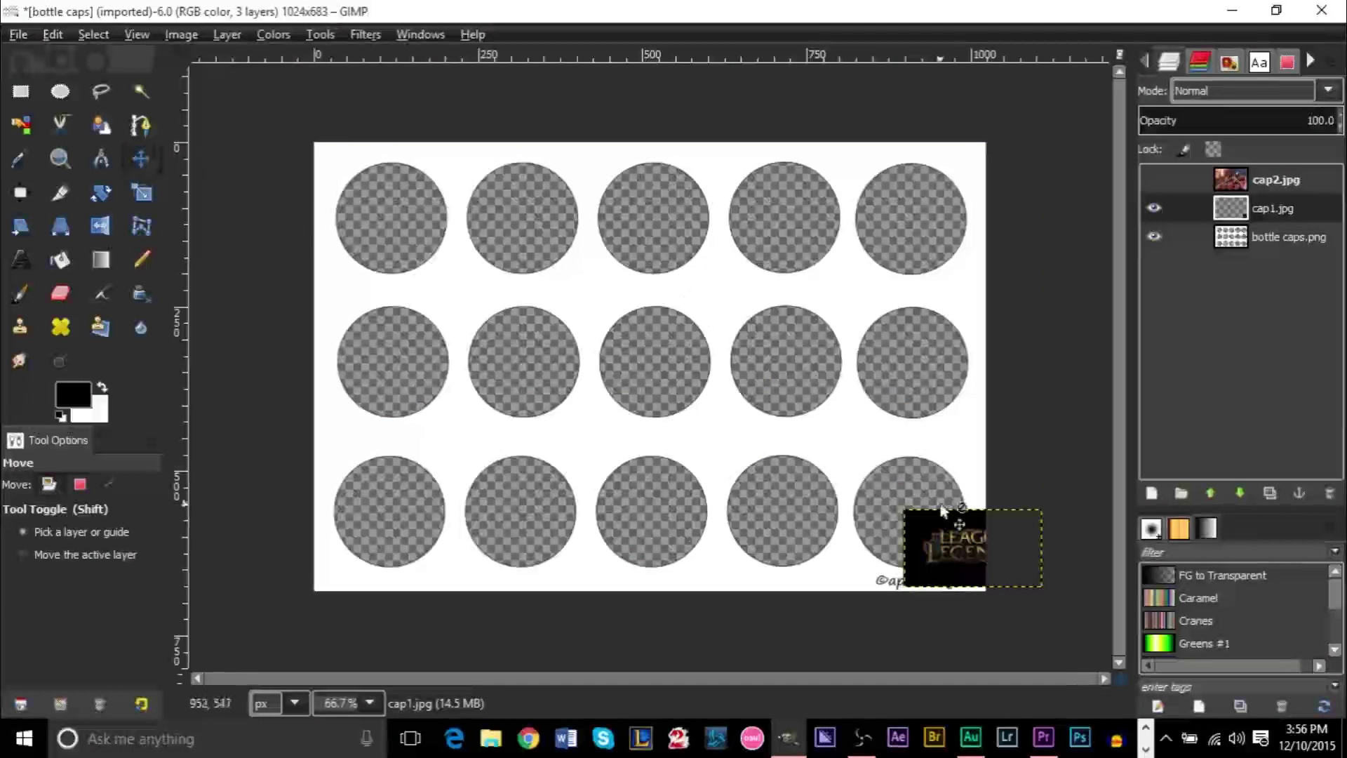
left_click_drag(942, 510, 505, 220)
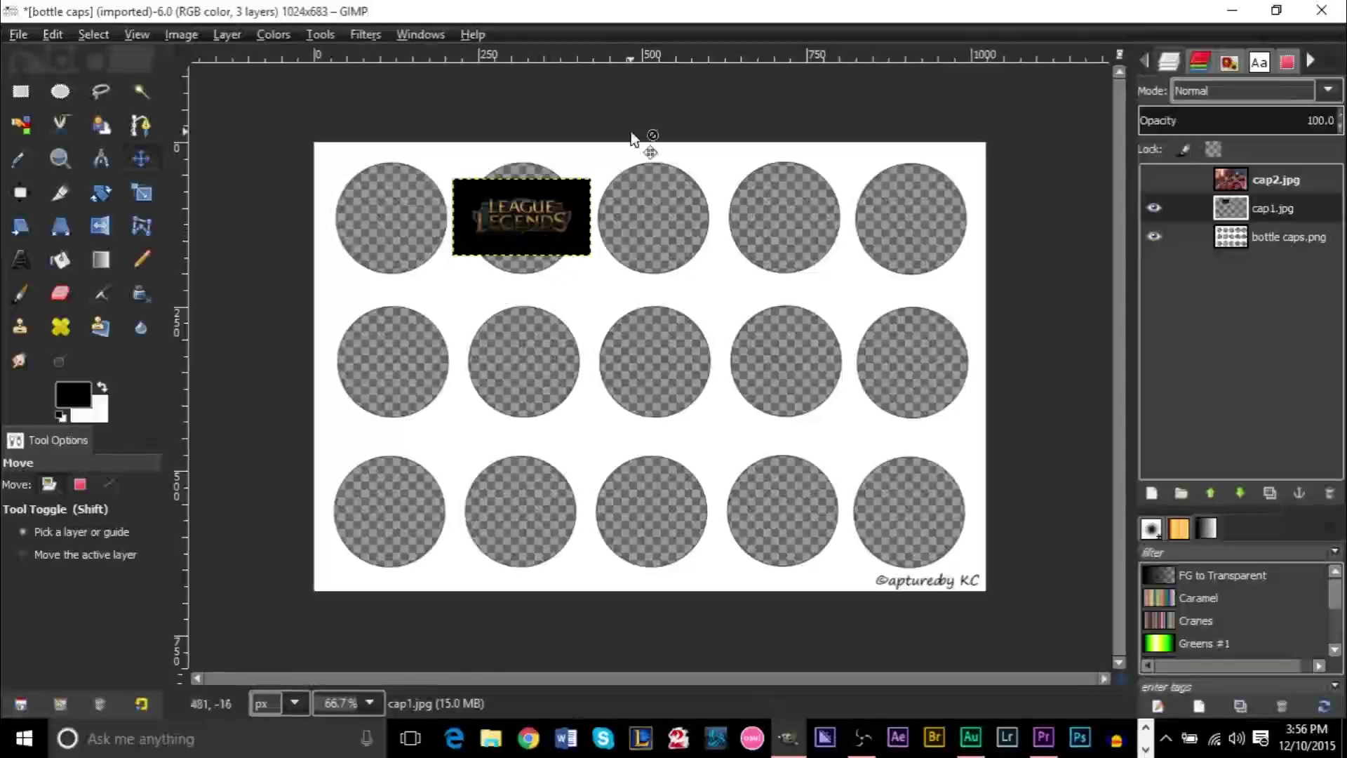
Zoom to 200% on the logo and nudge it slightly right and down.
left_click(64, 167)
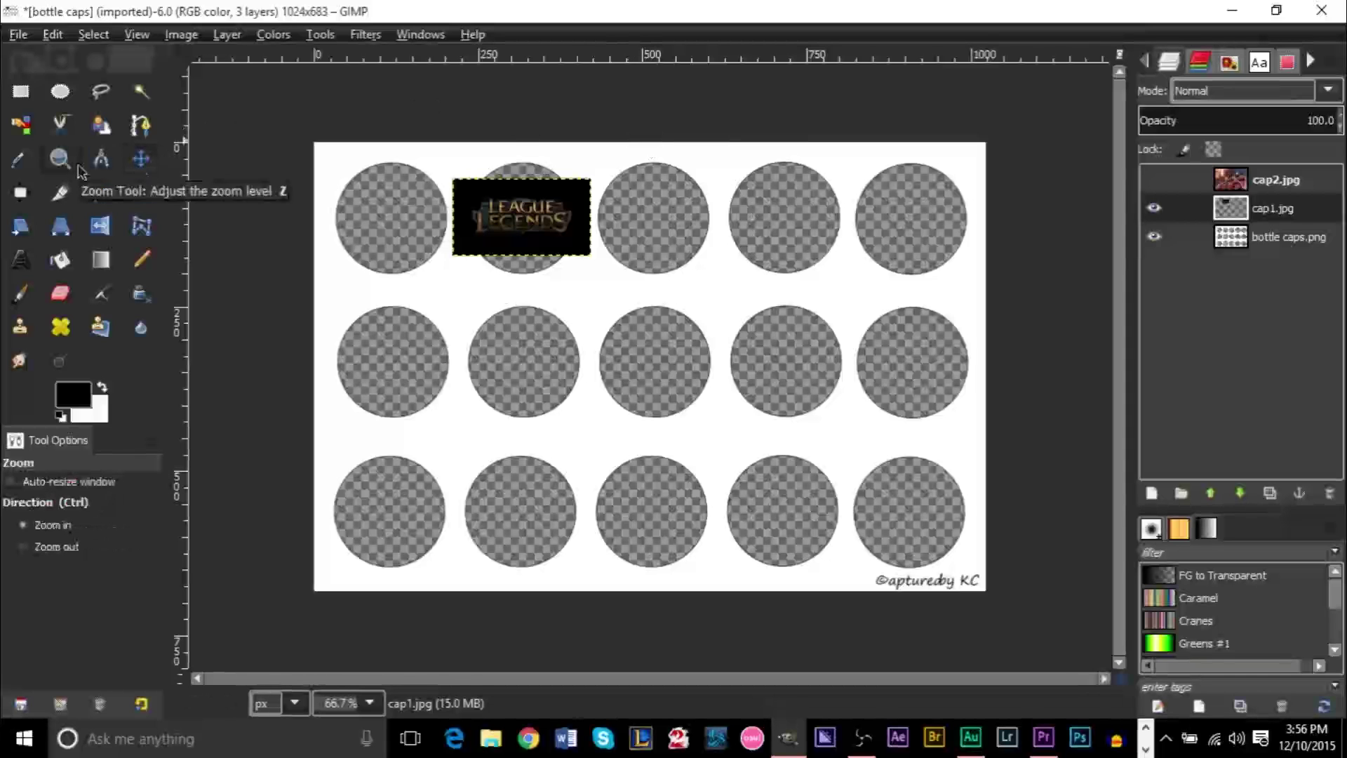
left_click(463, 150)
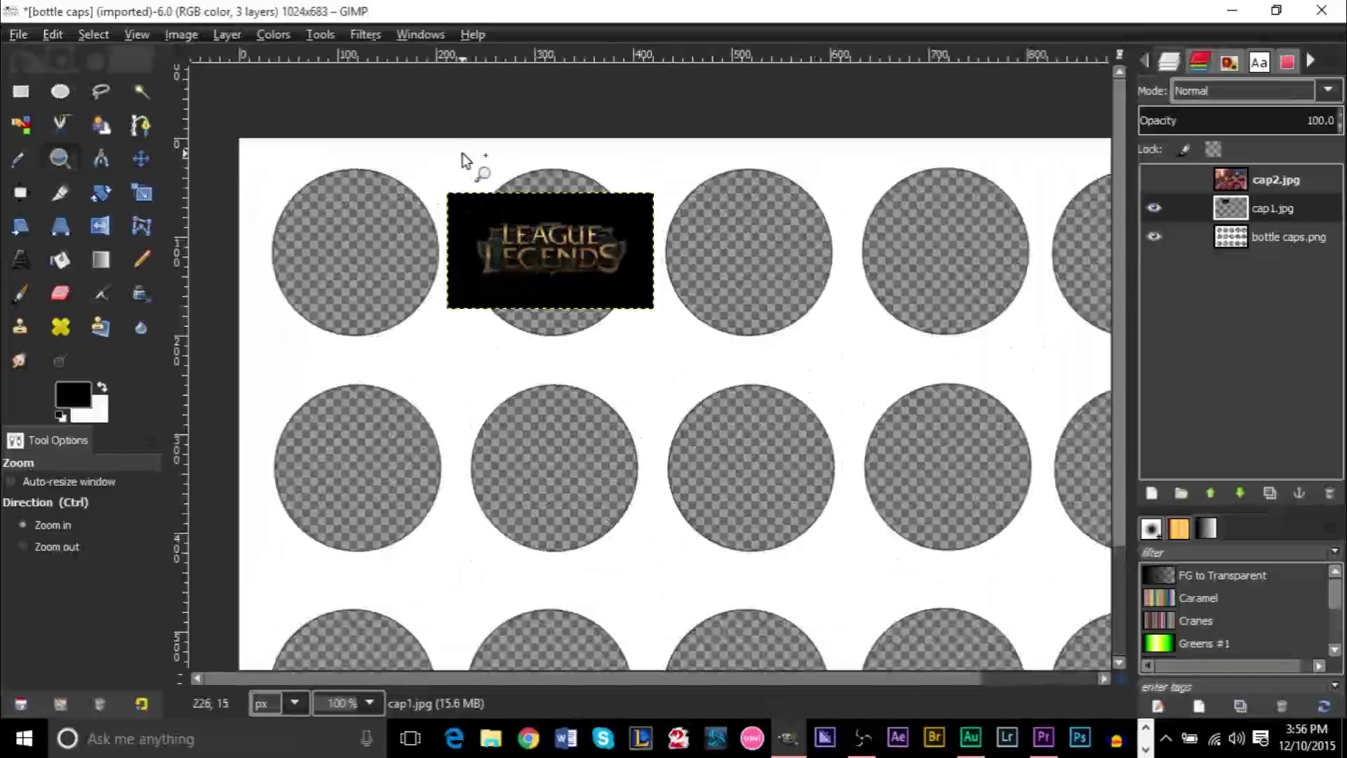
left_click(461, 153)
left_click(574, 179)
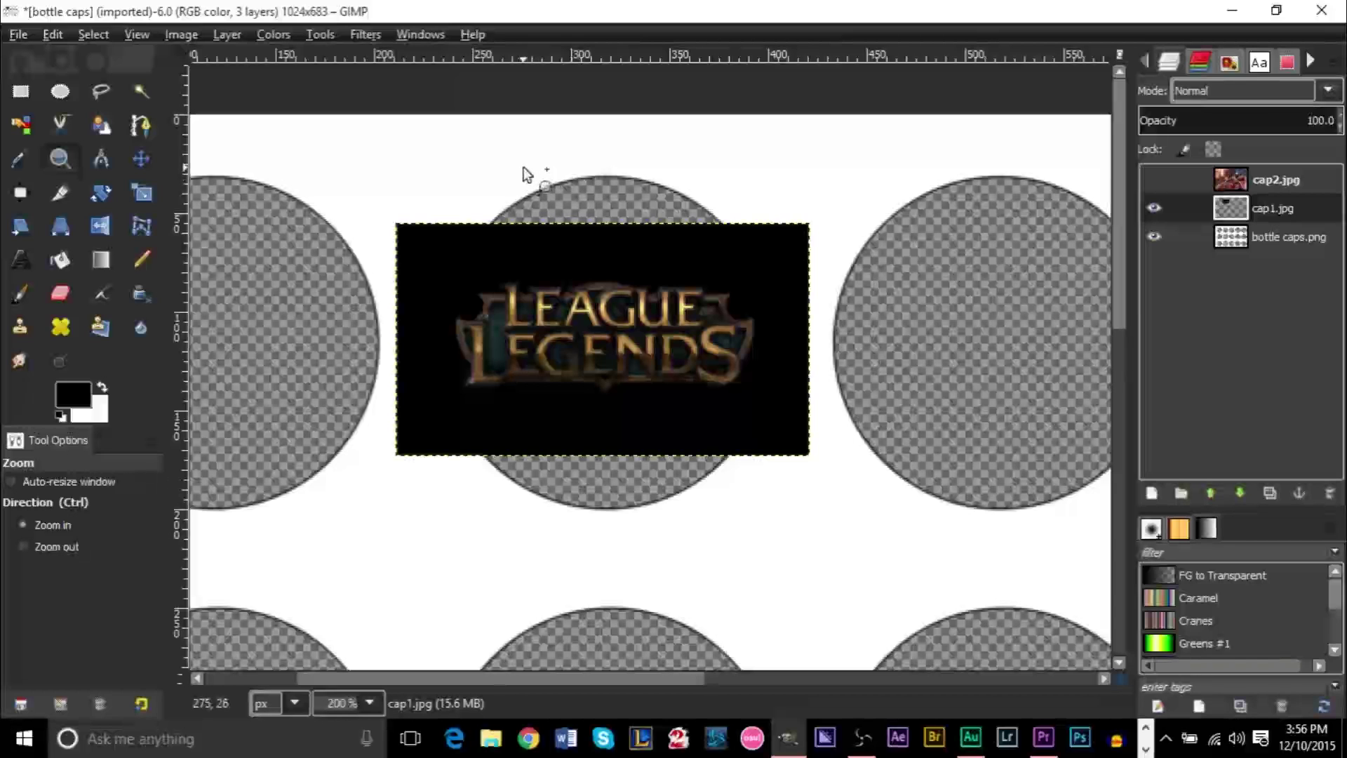
left_click(144, 159)
left_click_drag(582, 332, 584, 334)
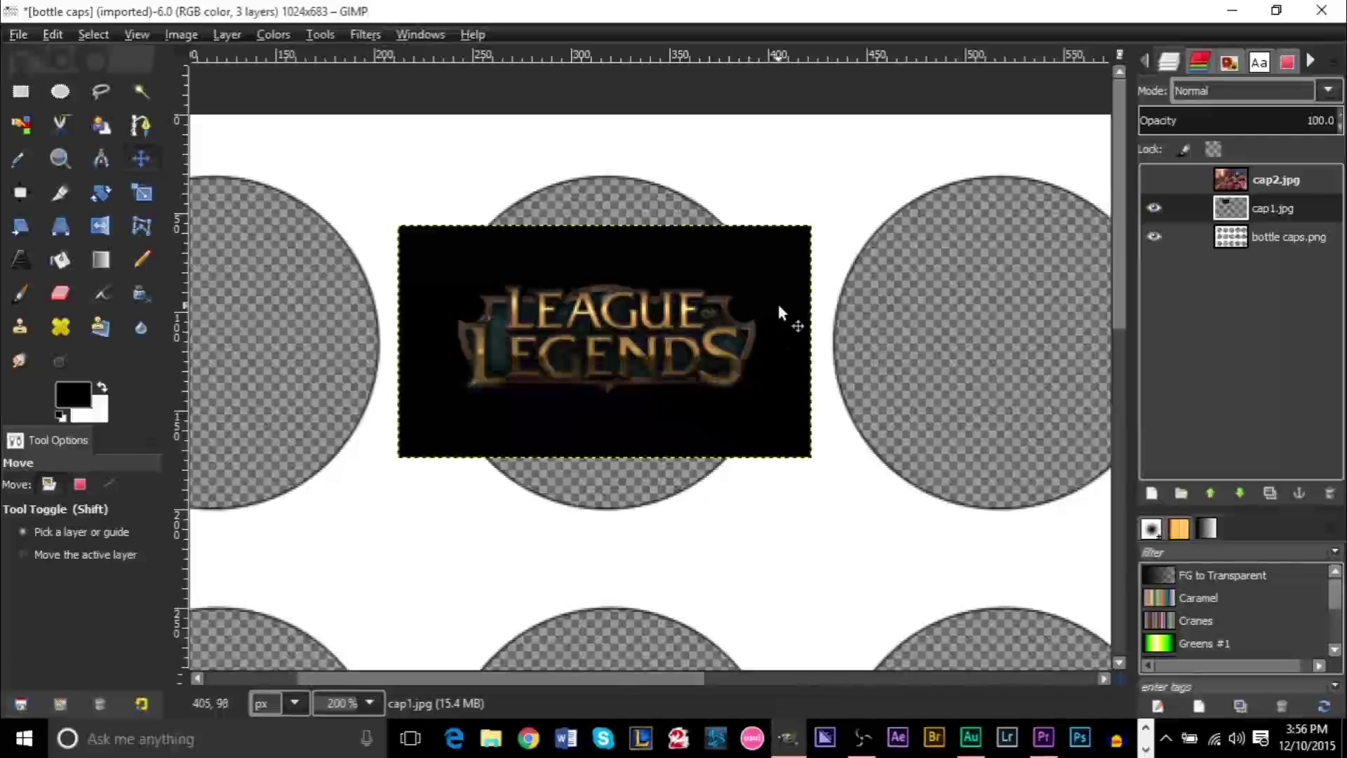
With the logo hidden, Fuzzy Select the middle circle on the bottle caps layer.
left_click(1156, 213)
left_click(1152, 213)
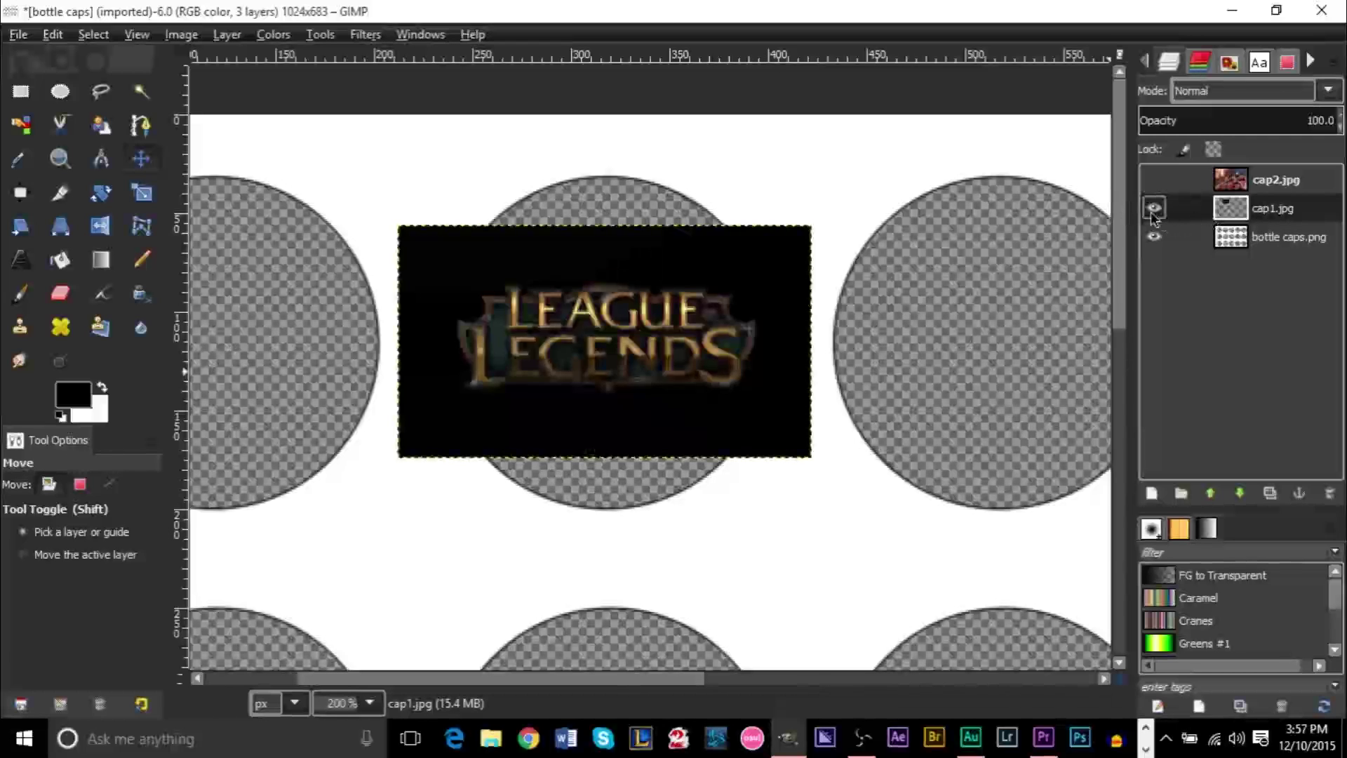
left_click(1153, 209)
left_click(1237, 244)
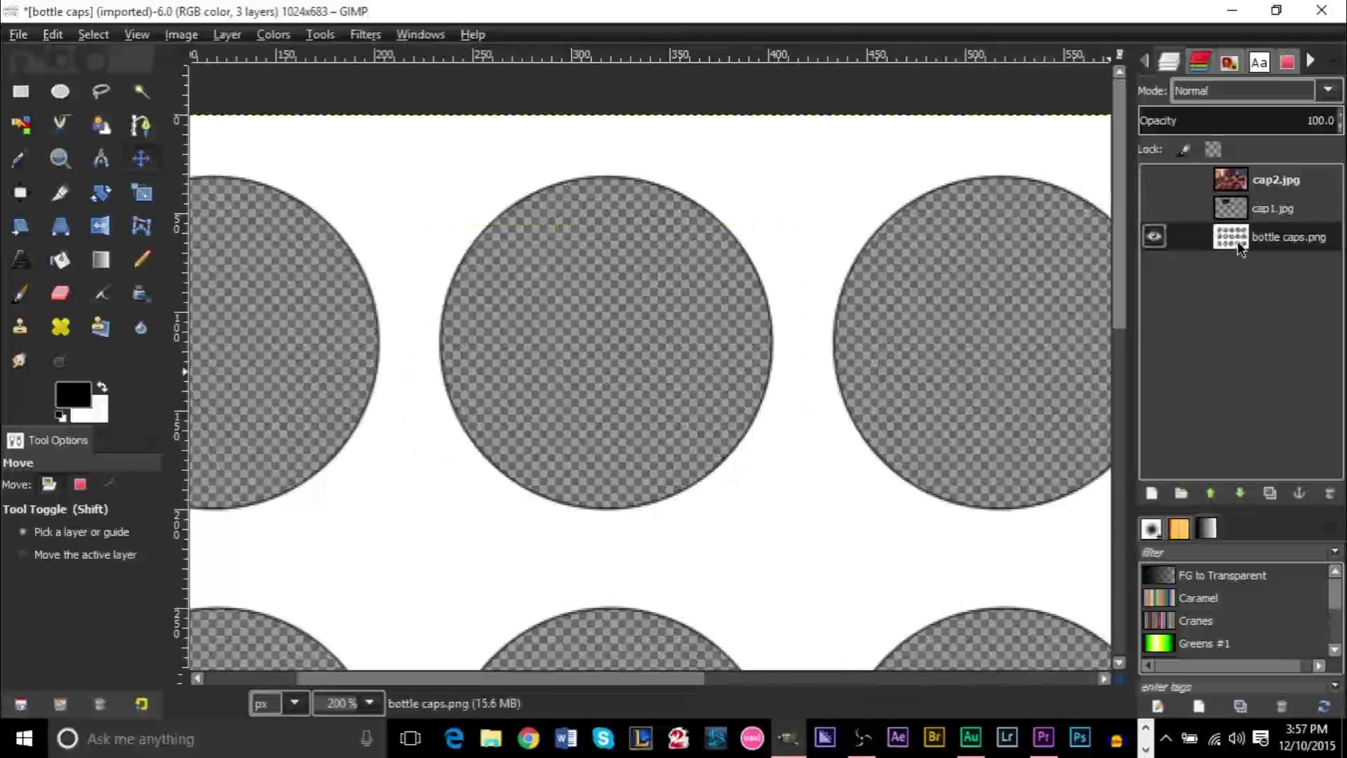
left_click(143, 91)
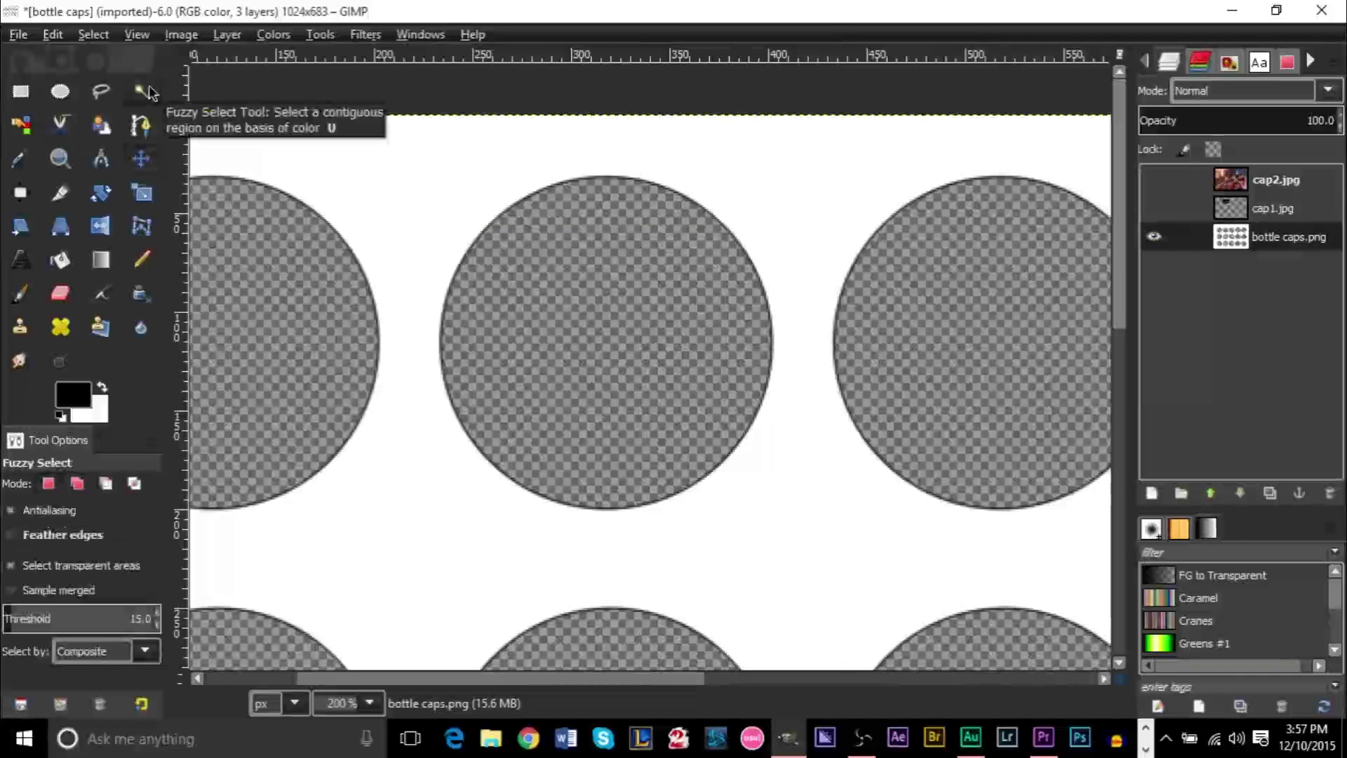
left_click(541, 278)
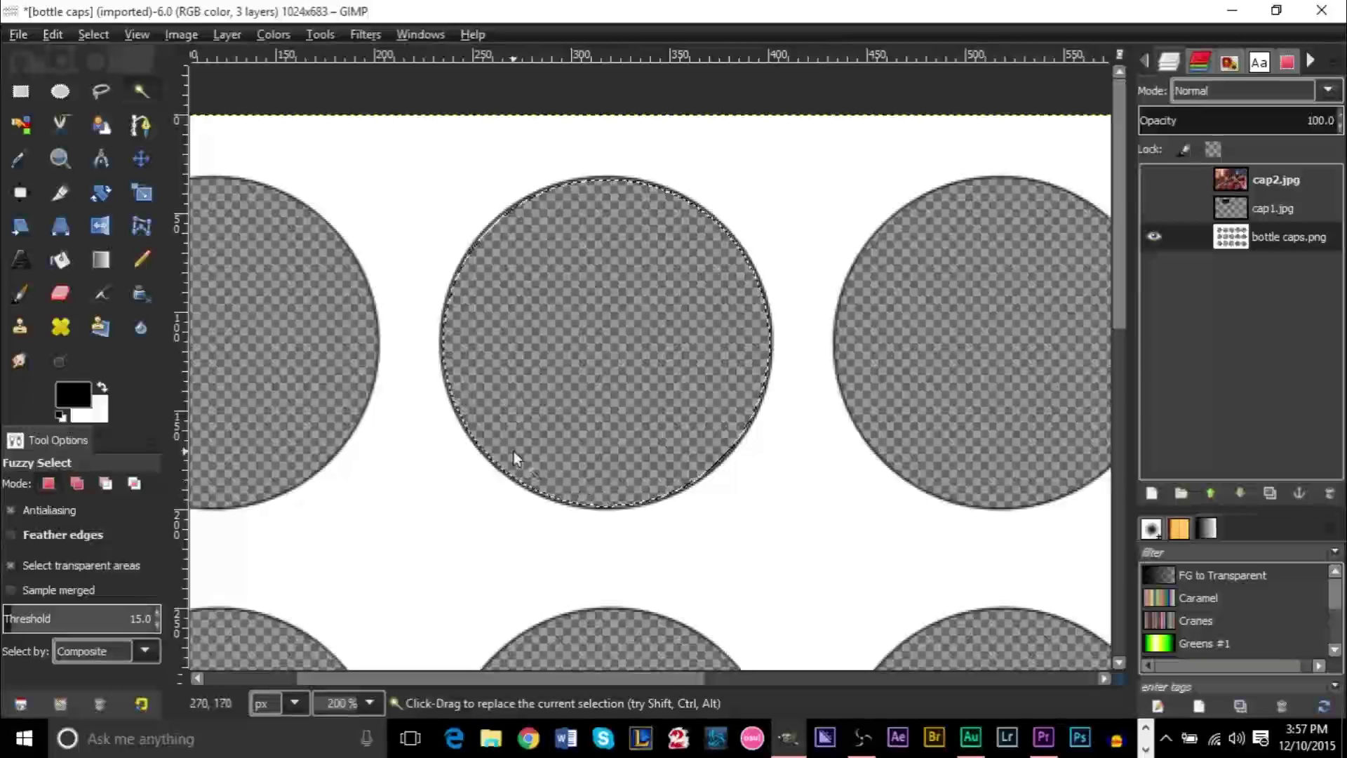
Reactivate and show cap1.jpg, then shift the logo a few pixels left.
left_click(1243, 208)
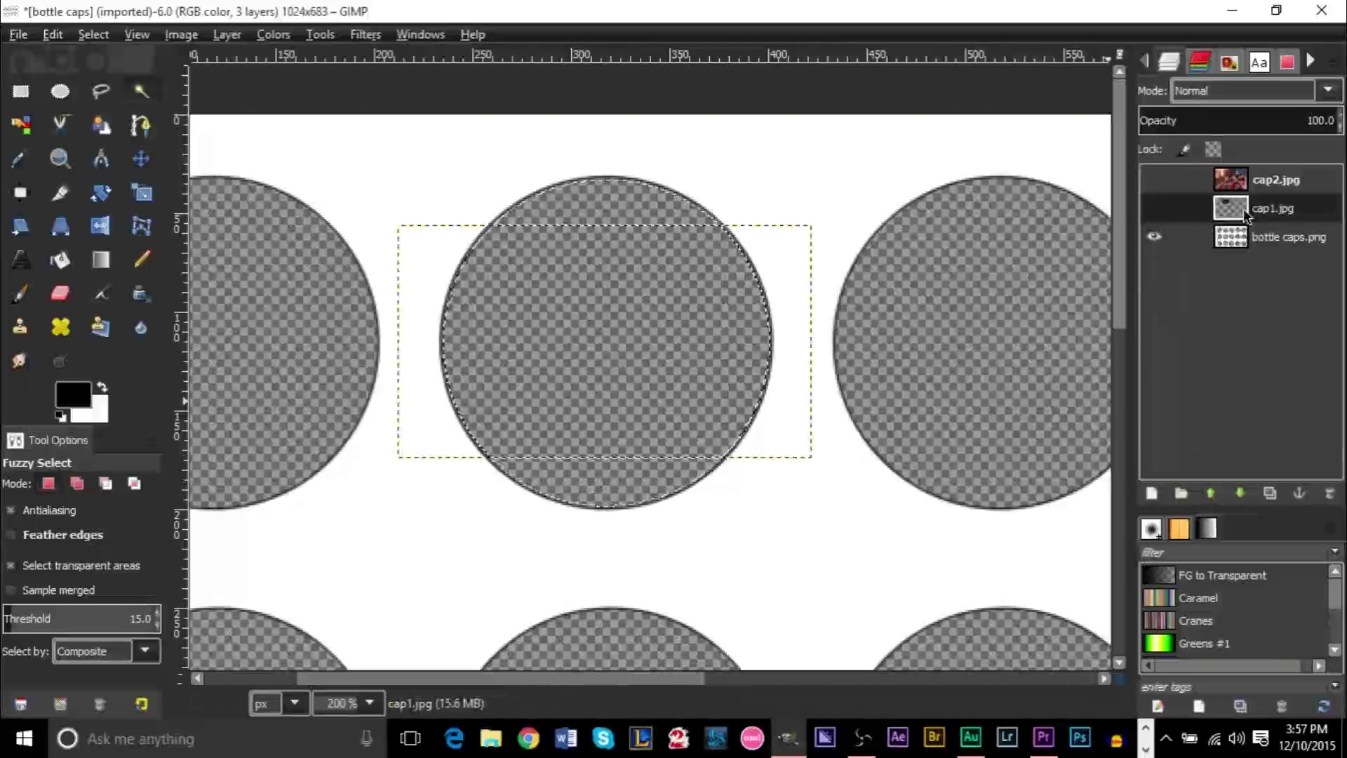
left_click(1153, 207)
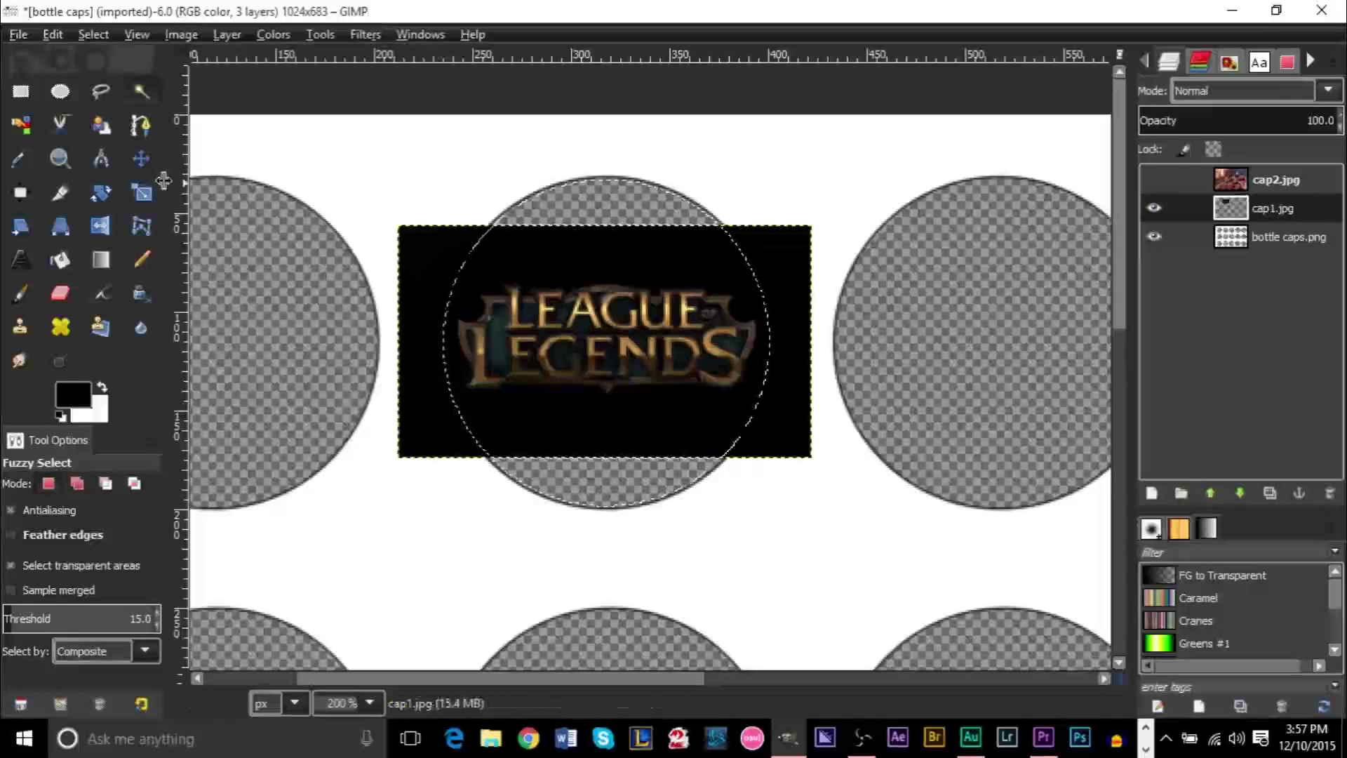
key("m")
left_click_drag(583, 332, 570, 322)
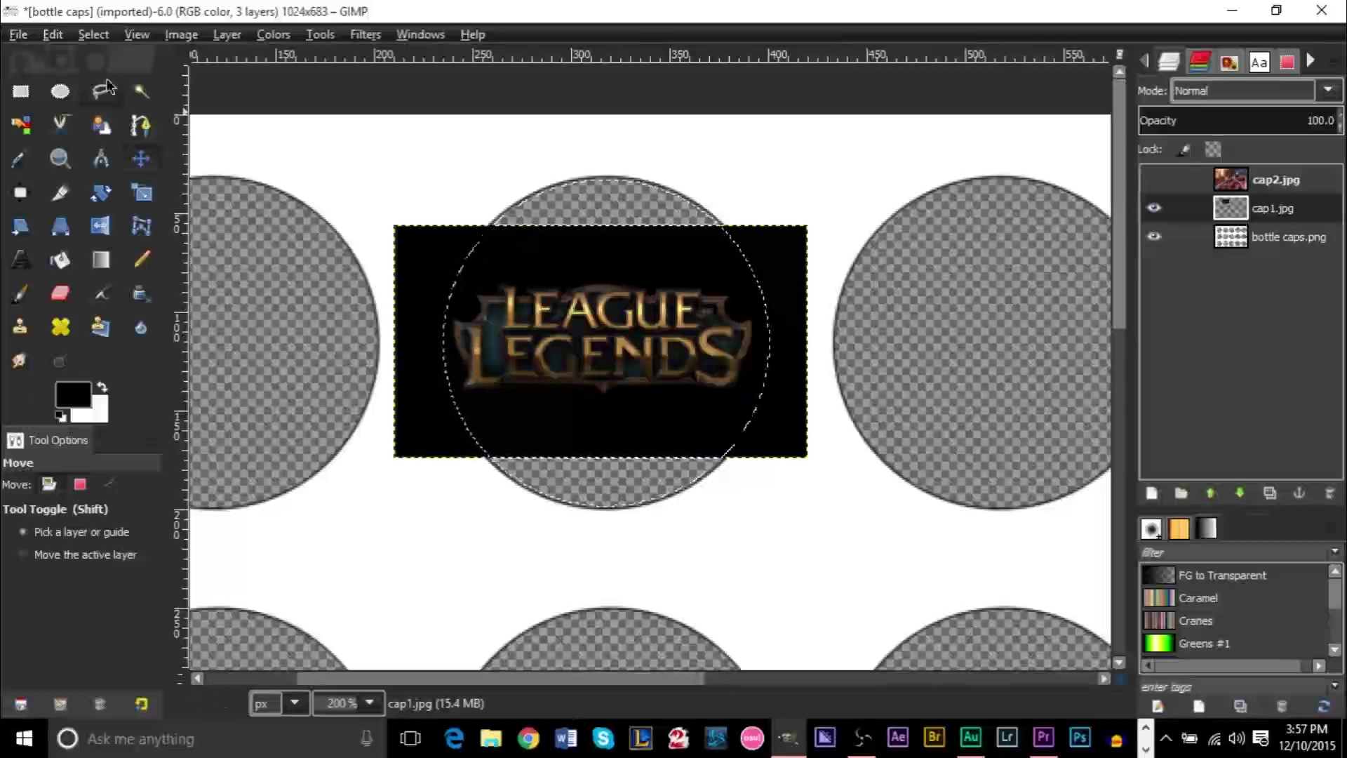
Invert the selection and cut away the logo outside the circle.
left_click(94, 37)
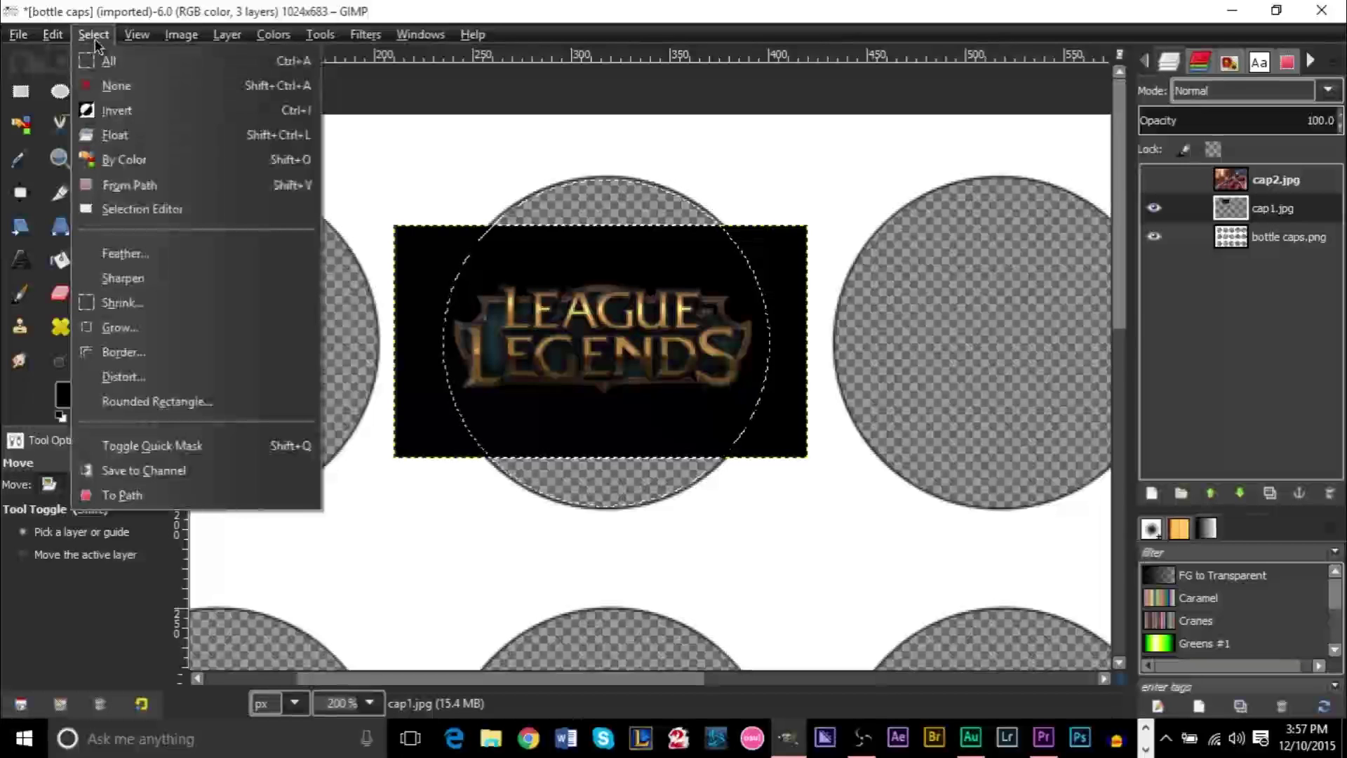
left_click(115, 112)
left_click(53, 35)
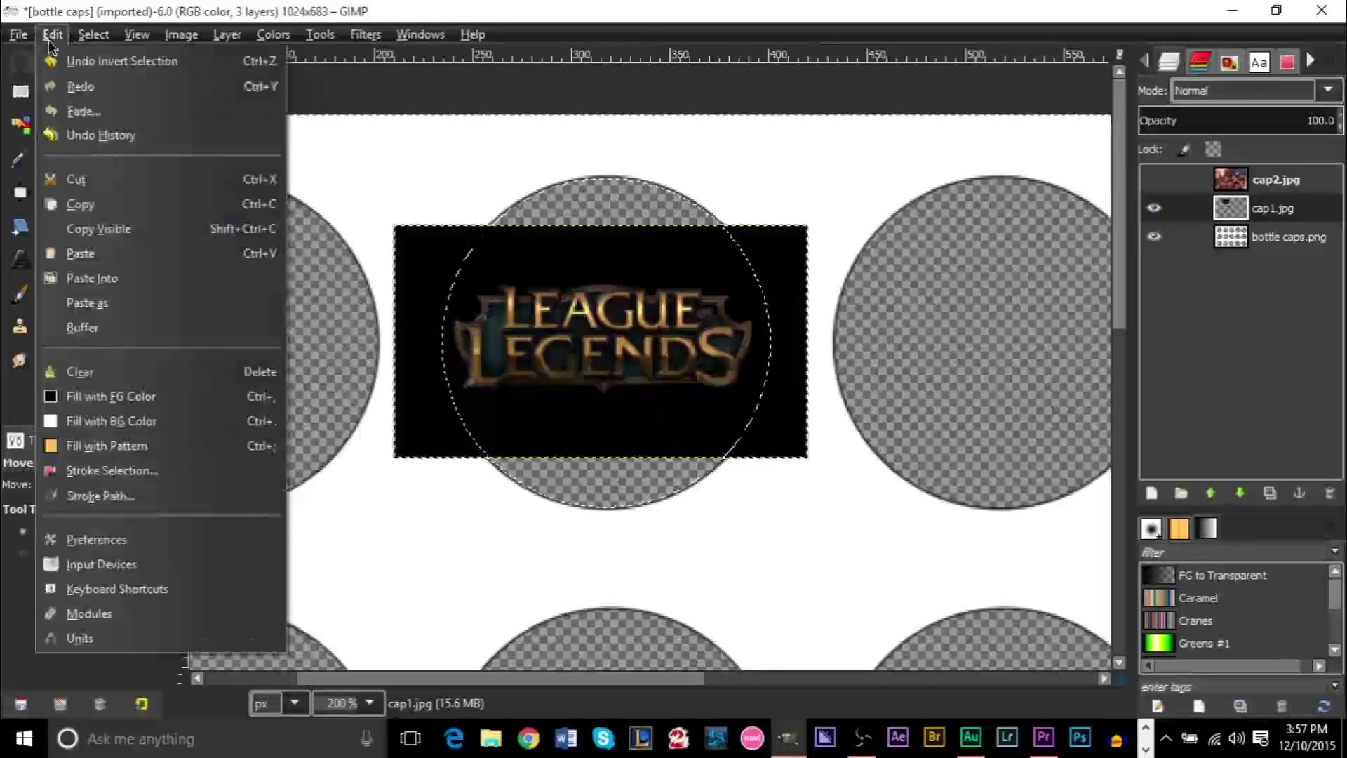
left_click(110, 180)
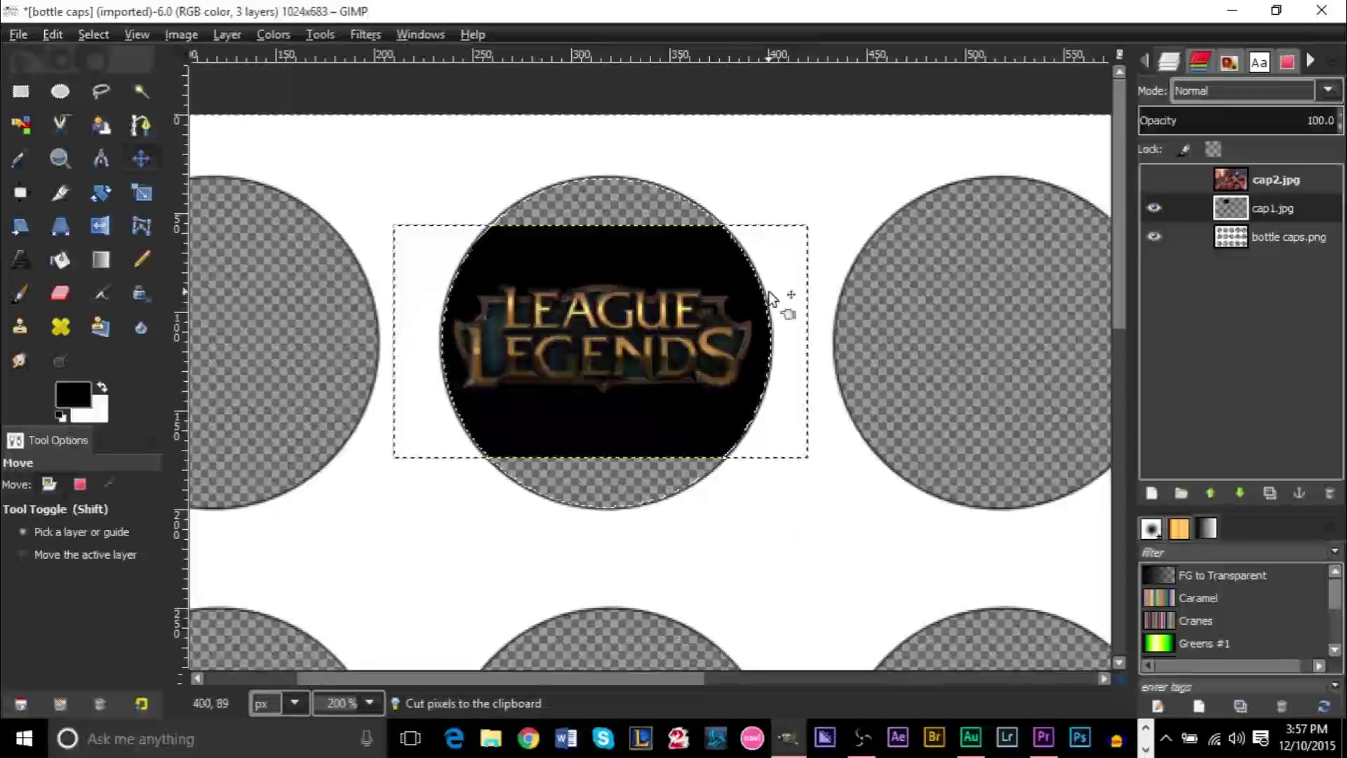
Clear the selection, then undo a trial move of the trimmed logo.
left_click(96, 40)
left_click(117, 85)
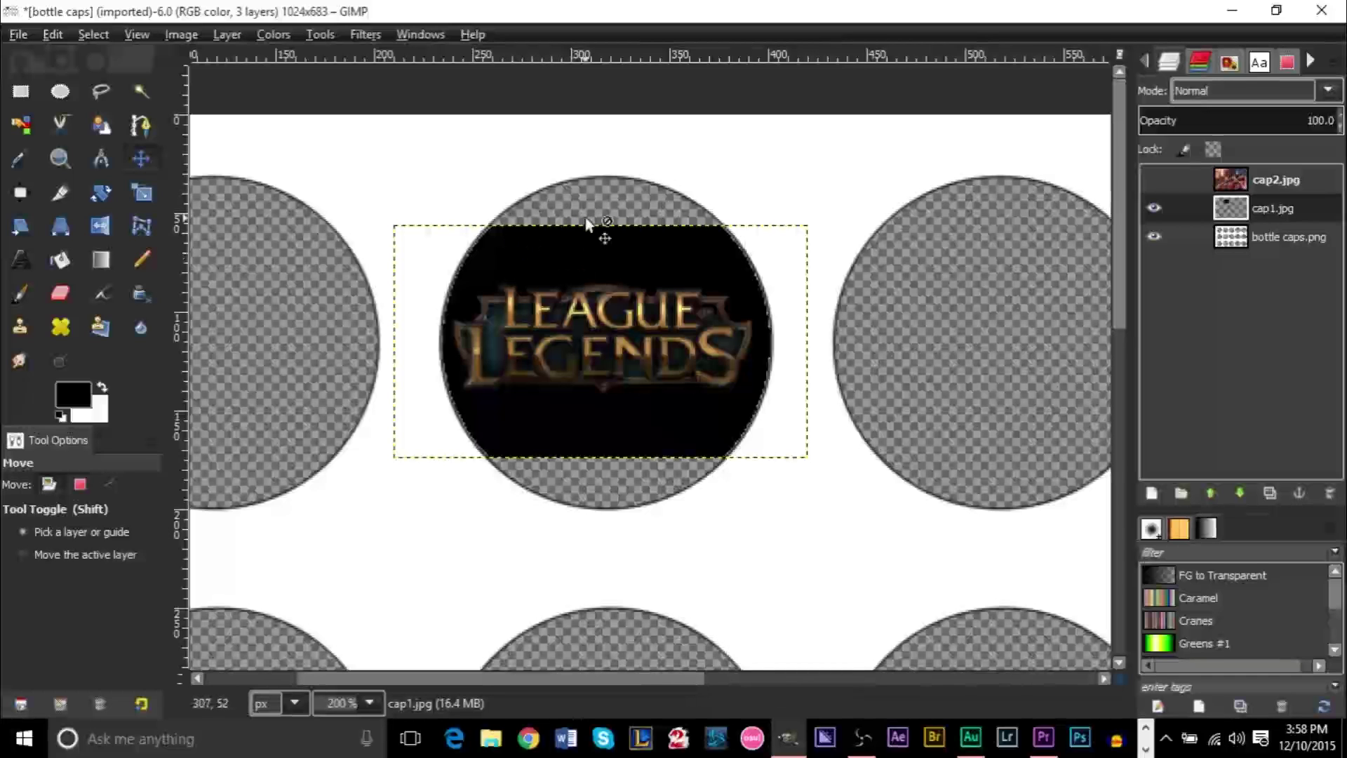
left_click_drag(587, 224, 672, 242)
key("ctrl+z")
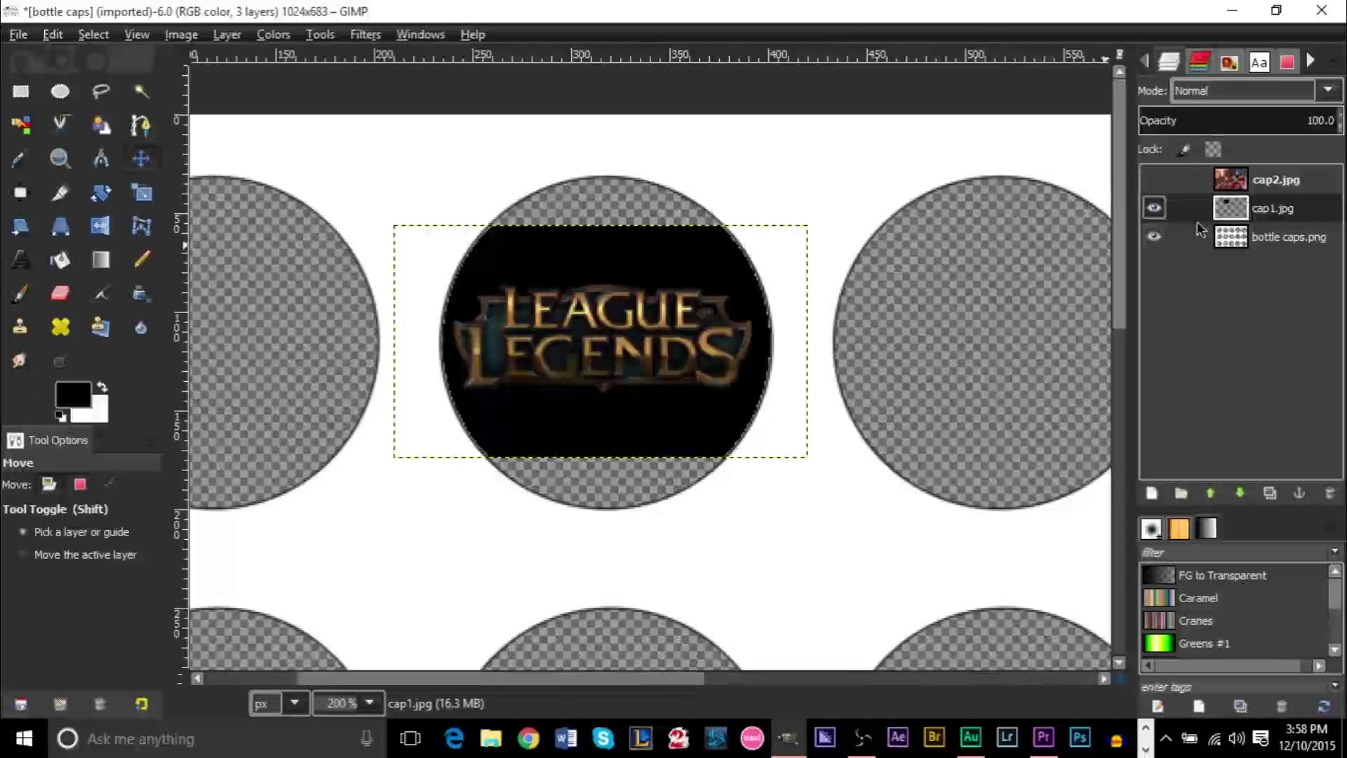
With cap1.jpg hidden, Fuzzy Select the middle circle on the bottle caps template layer.
left_click(1155, 209)
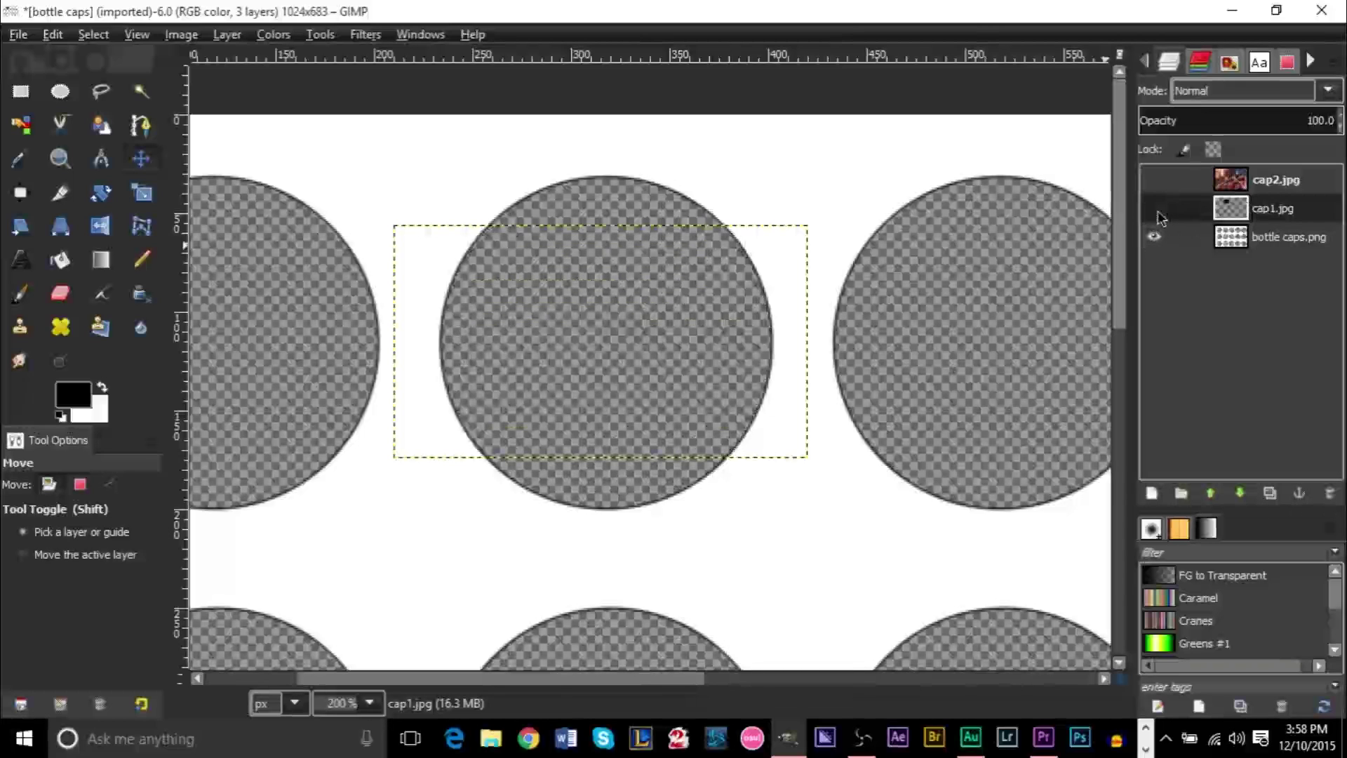
left_click(1237, 240)
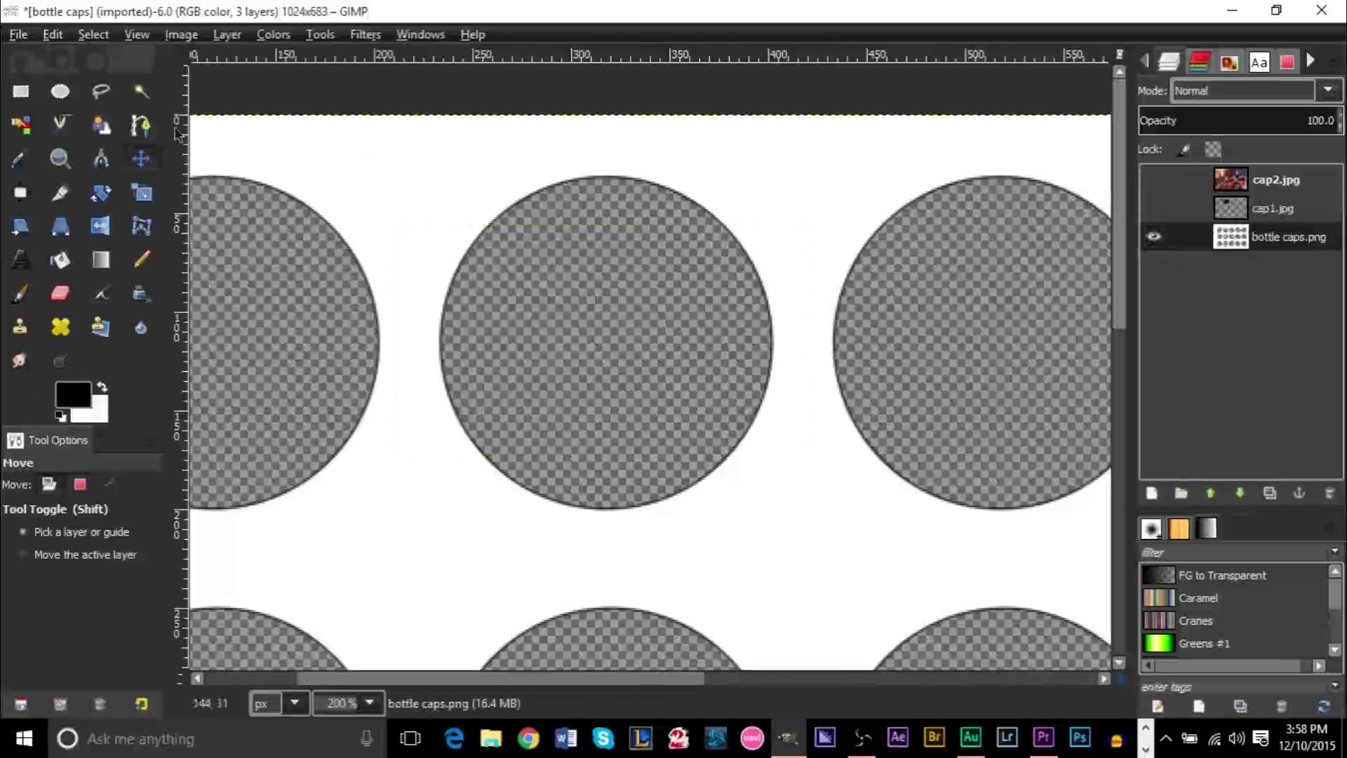
left_click(139, 92)
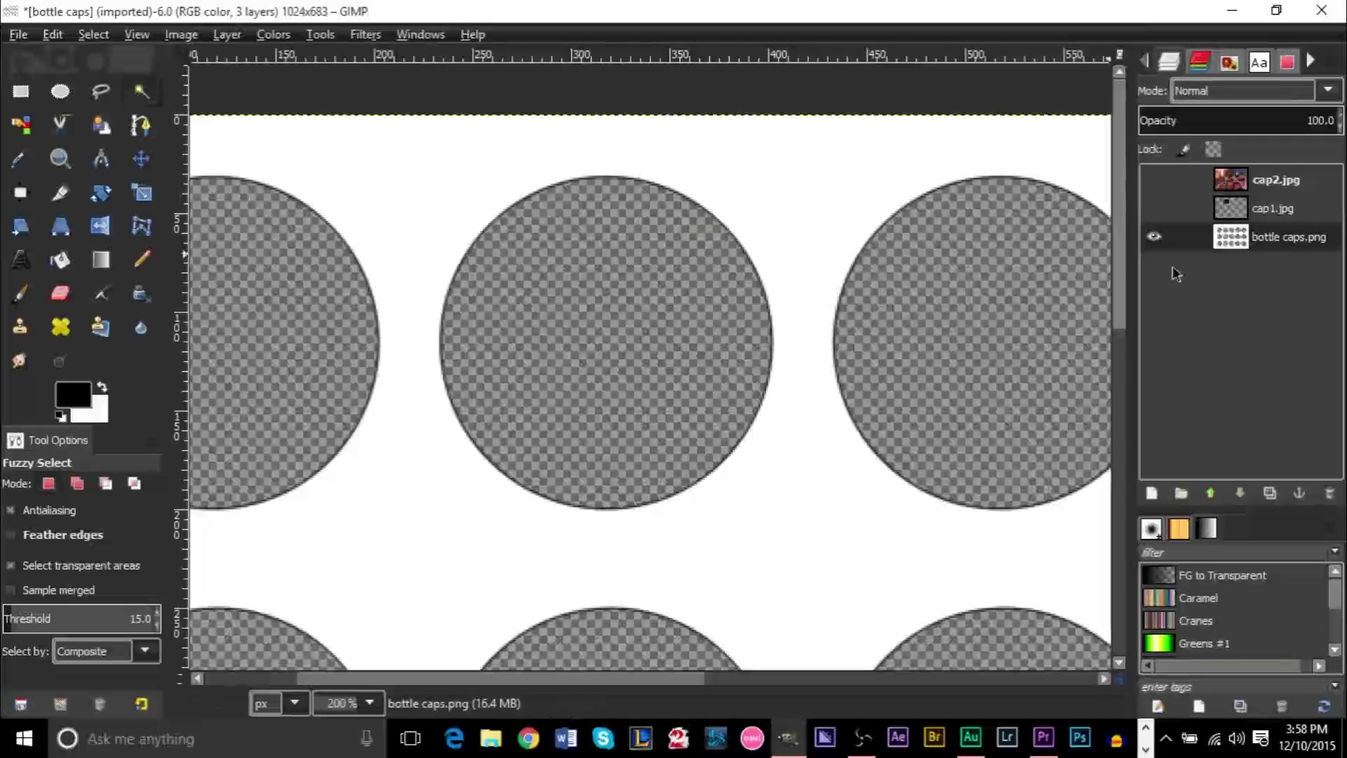
left_click(632, 308)
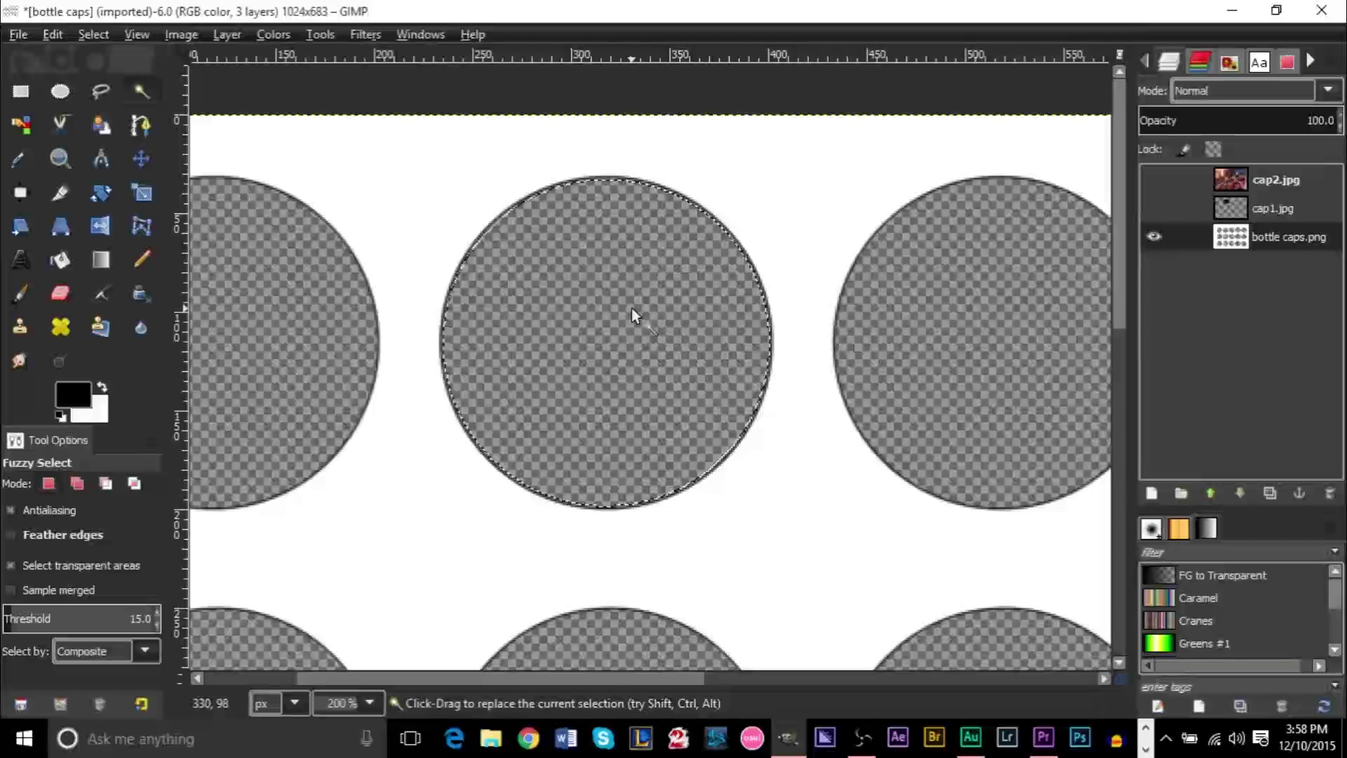
left_click(1243, 210)
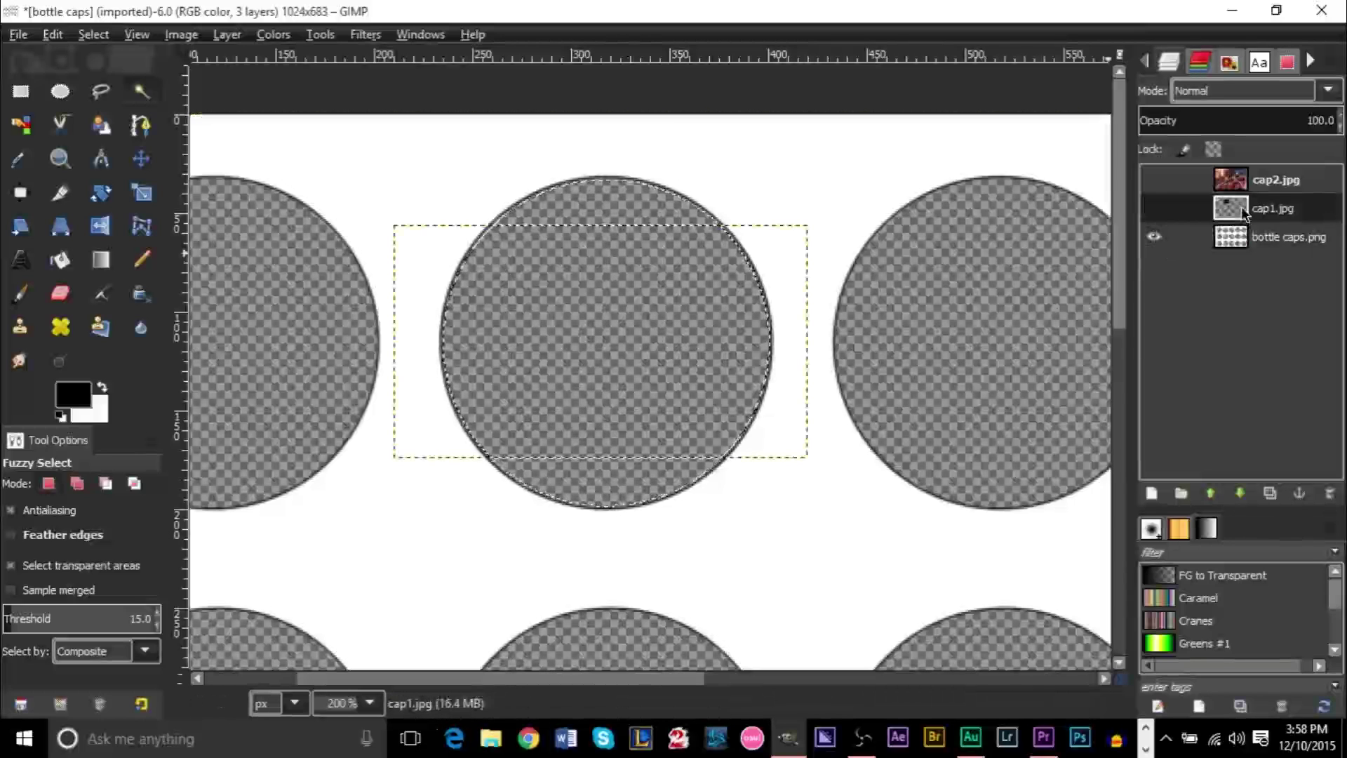
left_click(1154, 208)
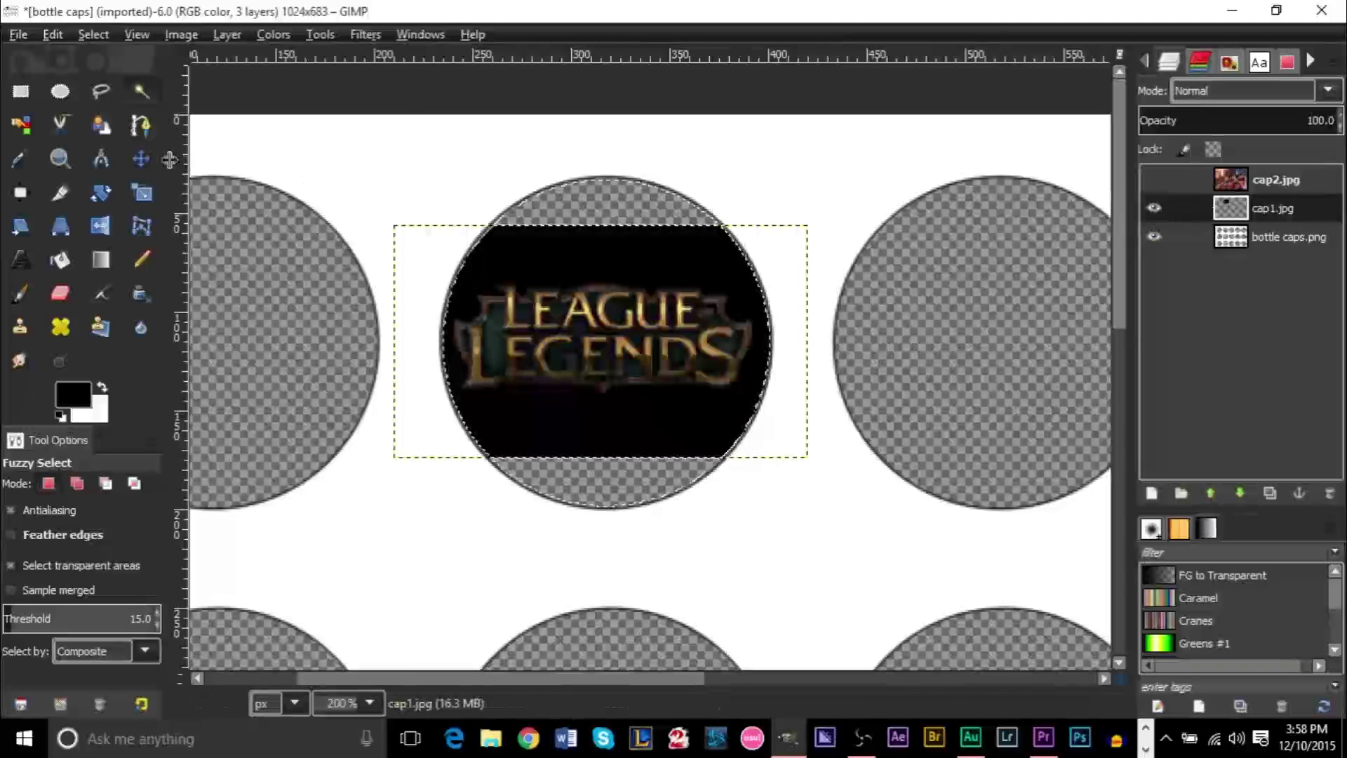
left_click(22, 164)
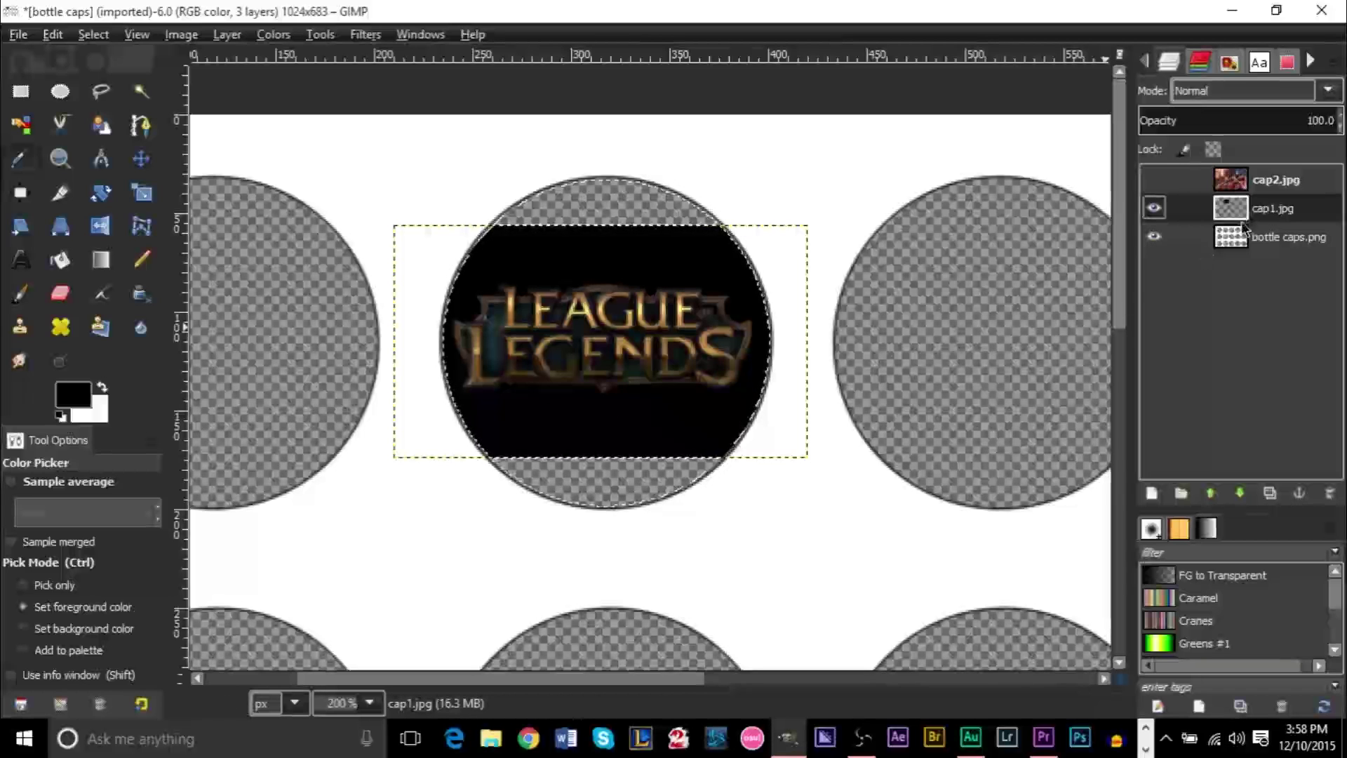
left_click(1153, 207)
left_click(1231, 238)
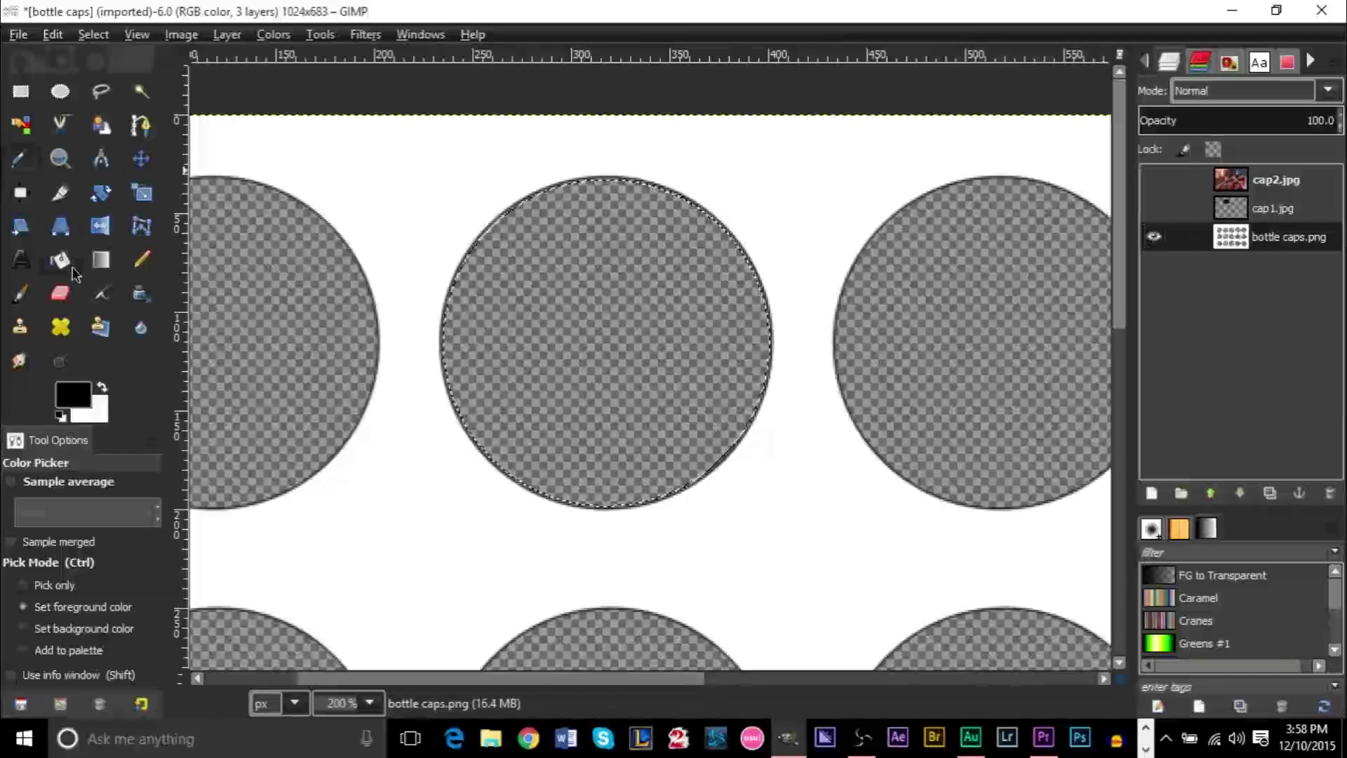
Paint black over the bottom and top strips of the selected middle cap.
left_click(31, 292)
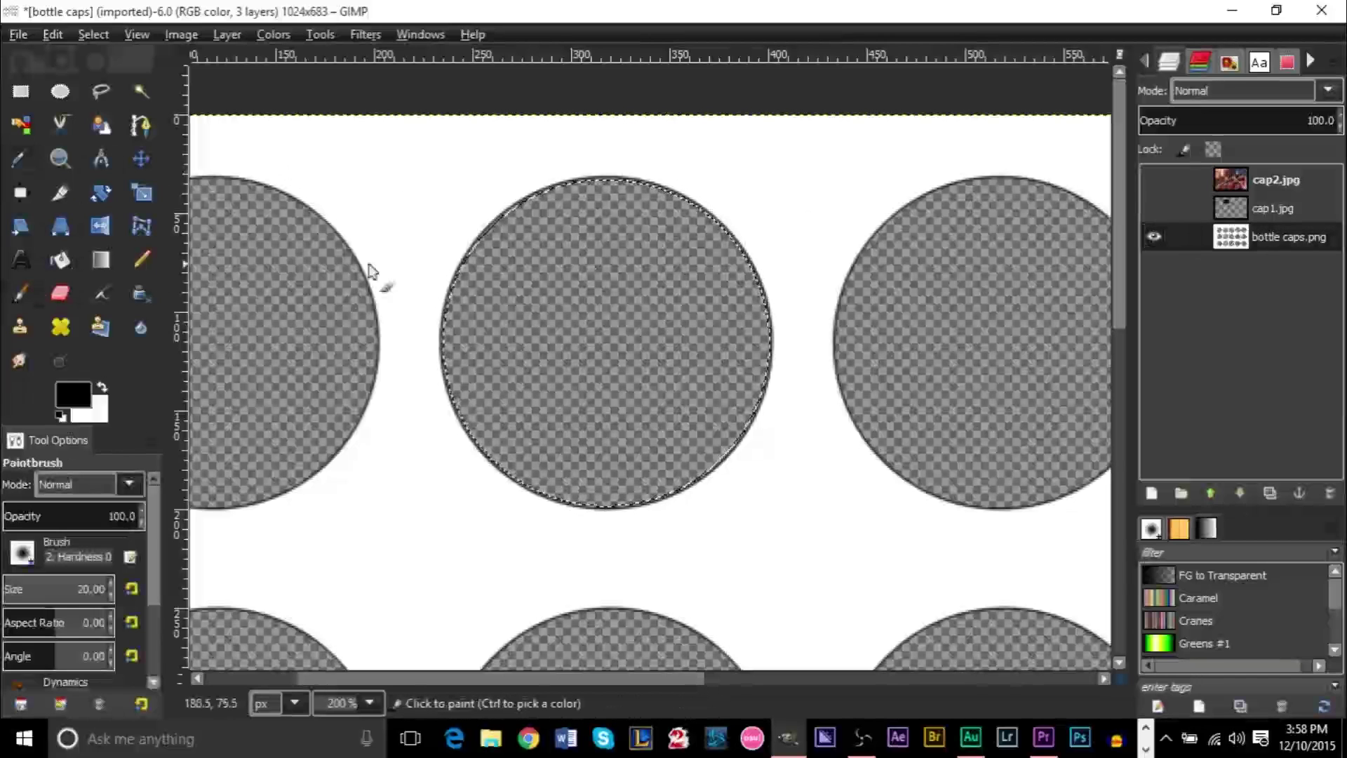
left_click(1154, 208)
mouse_move(561, 455)
left_mouse_down()
mouse_move(617, 457)
mouse_move(469, 474)
mouse_move(772, 483)
mouse_move(791, 407)
left_mouse_up()
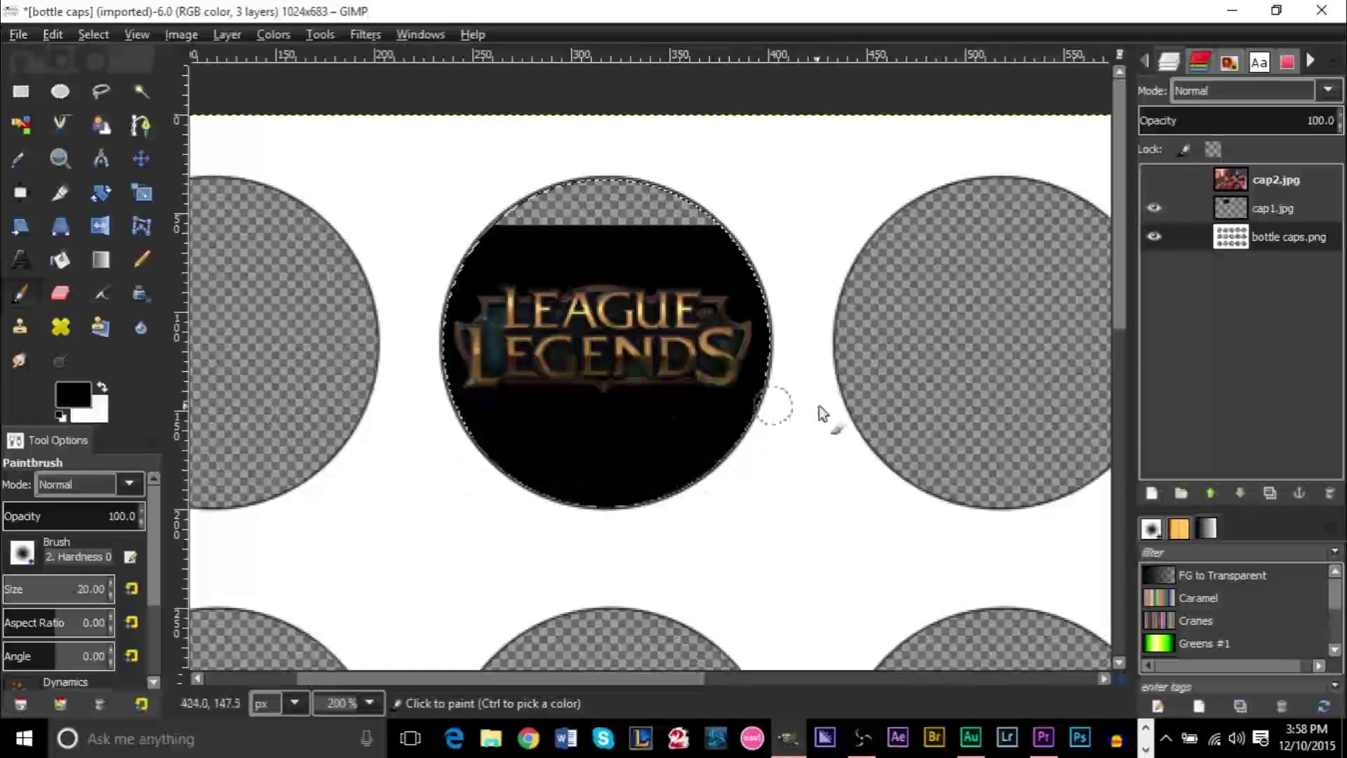
mouse_move(707, 378)
left_mouse_down()
mouse_move(421, 295)
mouse_move(581, 188)
mouse_move(532, 196)
mouse_move(445, 382)
mouse_move(592, 536)
mouse_move(527, 493)
mouse_move(787, 343)
mouse_move(748, 394)
mouse_move(713, 487)
mouse_move(644, 379)
left_mouse_up()
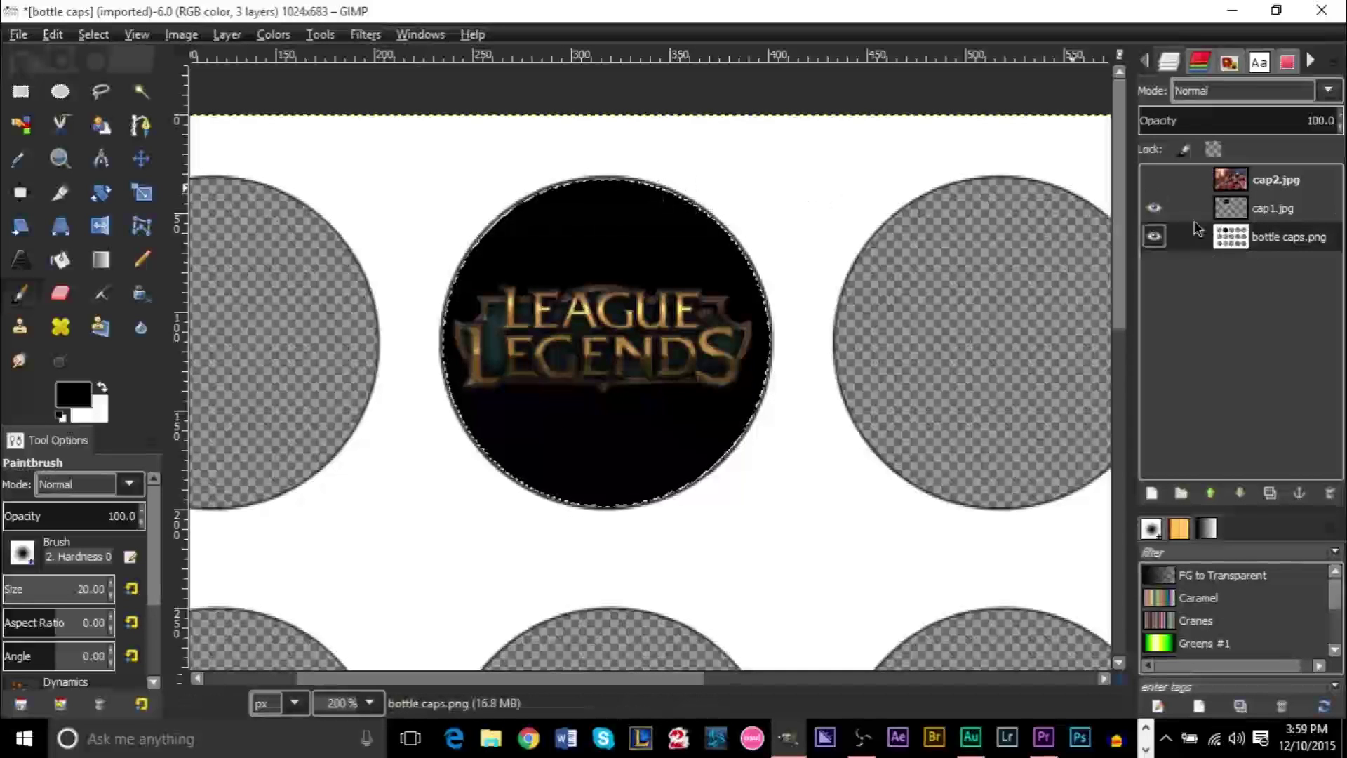
Toggle the logo layer to check the black fill, then deselect all.
left_click(1153, 207)
left_click(1153, 207)
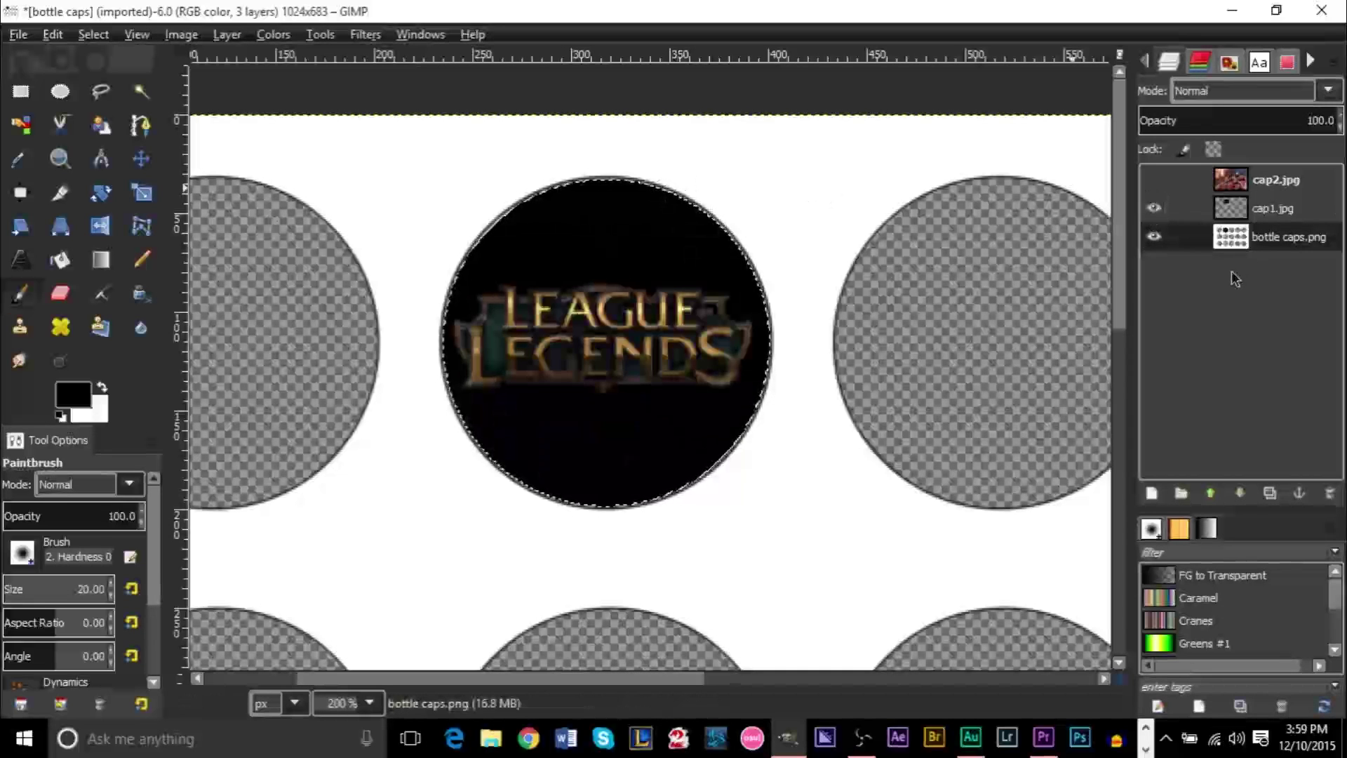
left_click(1158, 208)
left_click(1158, 208)
left_click(1157, 207)
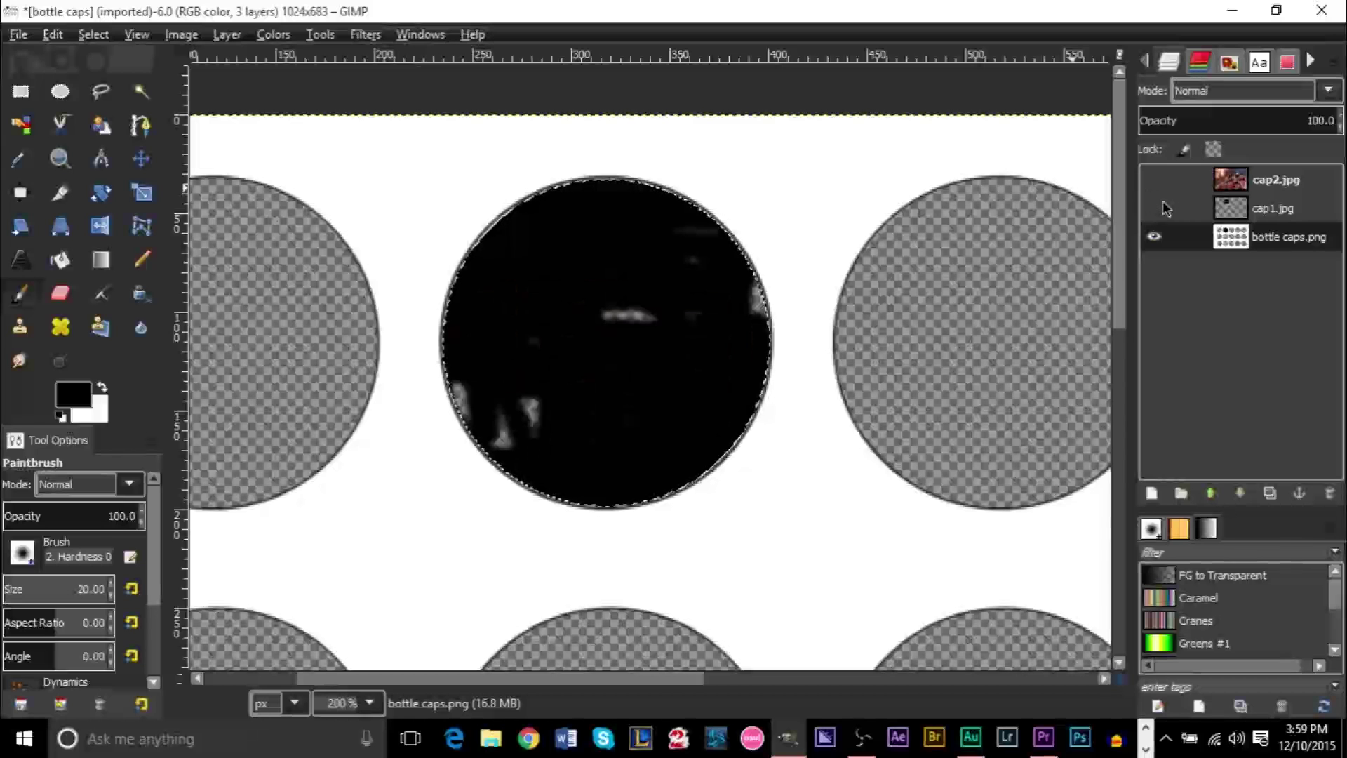
left_click(1153, 207)
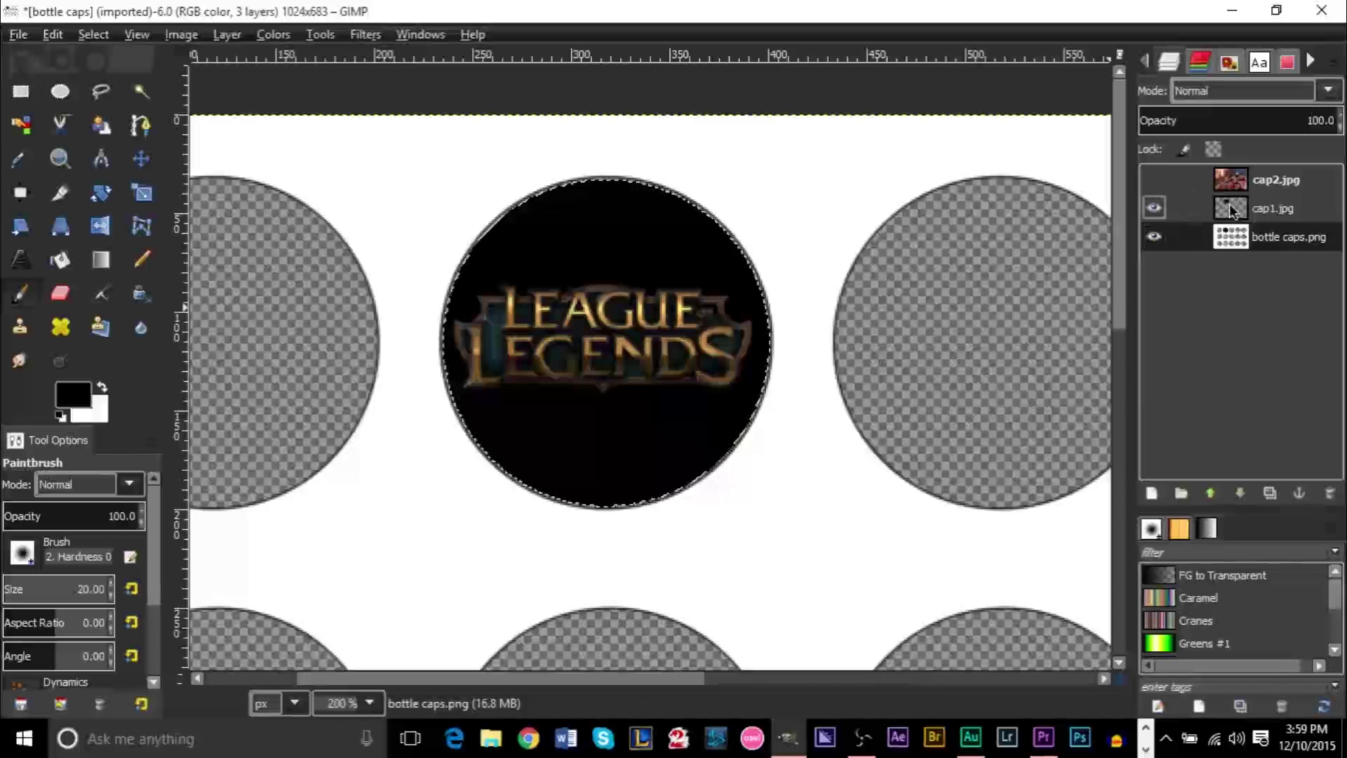
left_click(90, 37)
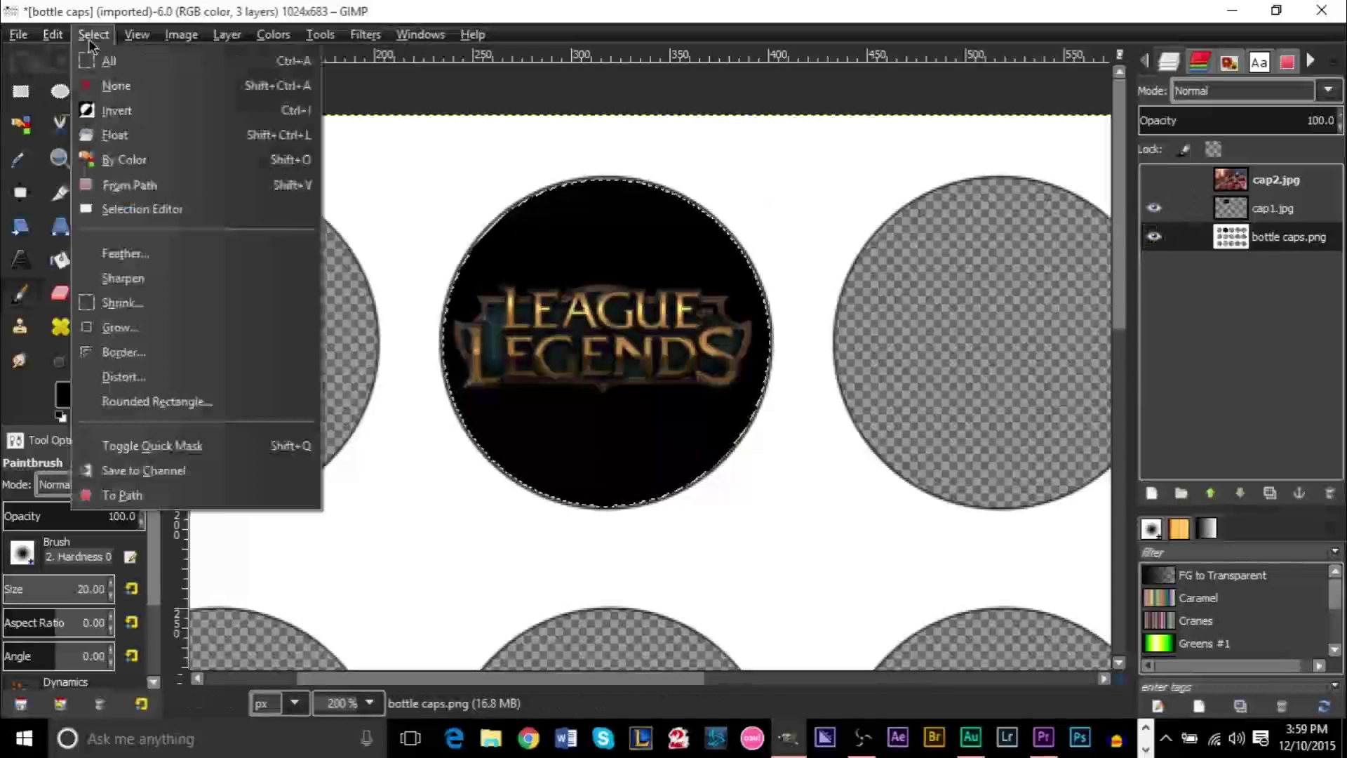
left_click(125, 84)
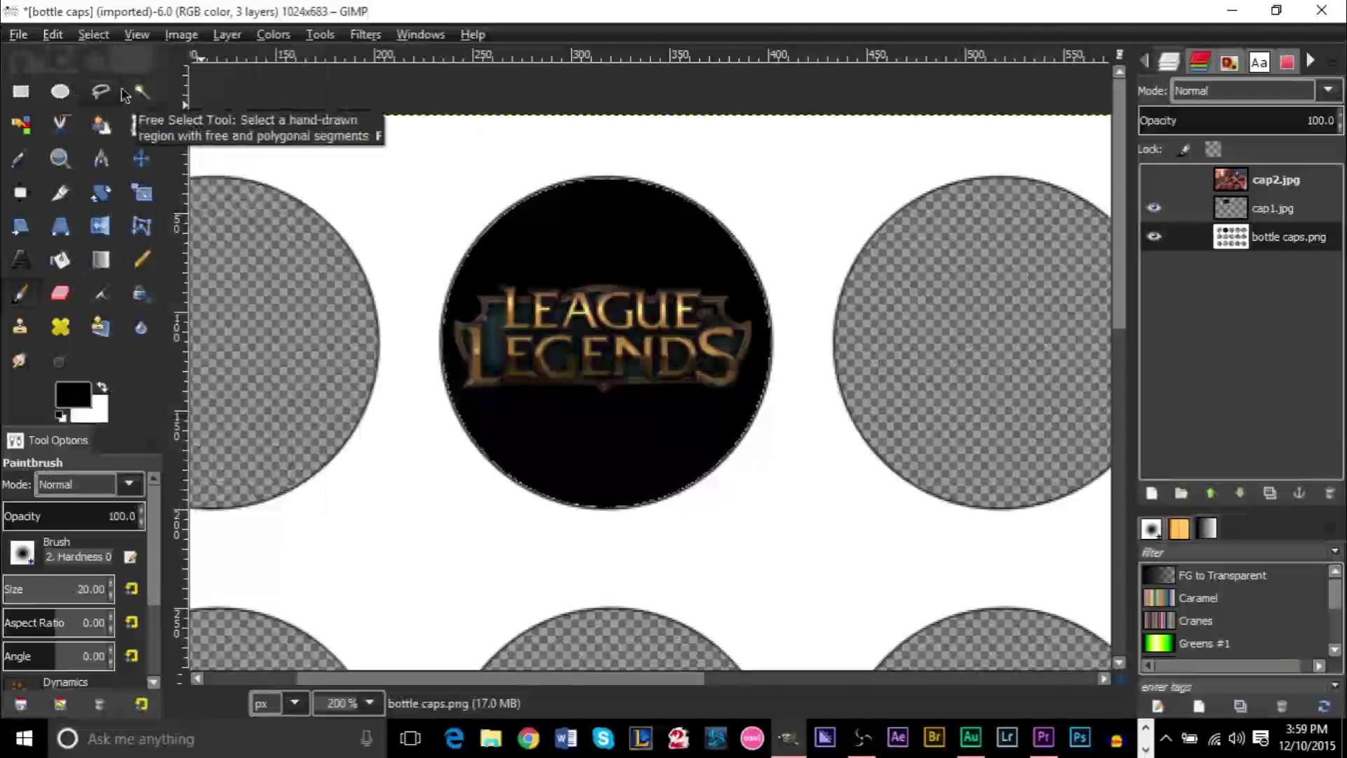
Zoom out, then select and show the cap2.jpg character layer.
left_click(535, 336, "ctrl")
left_click(533, 330, "ctrl")
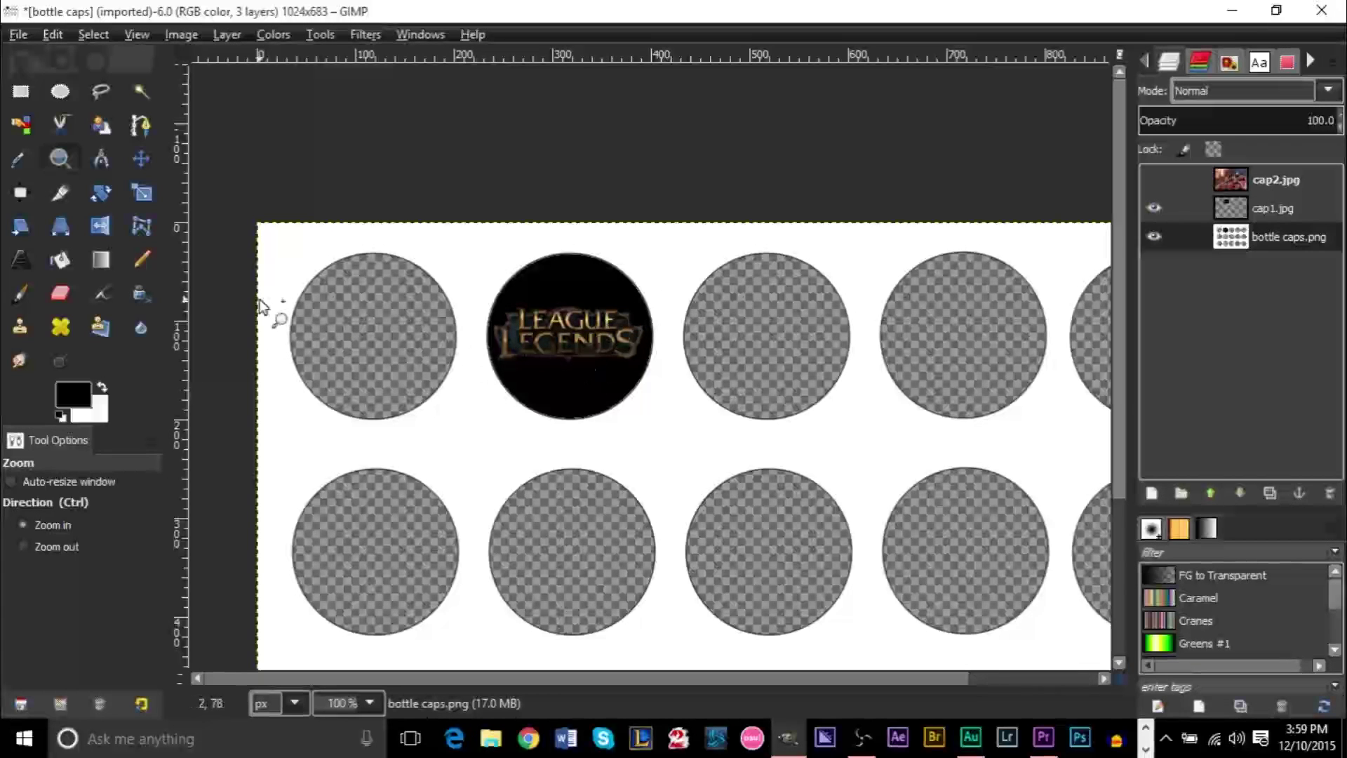
left_click(1256, 184)
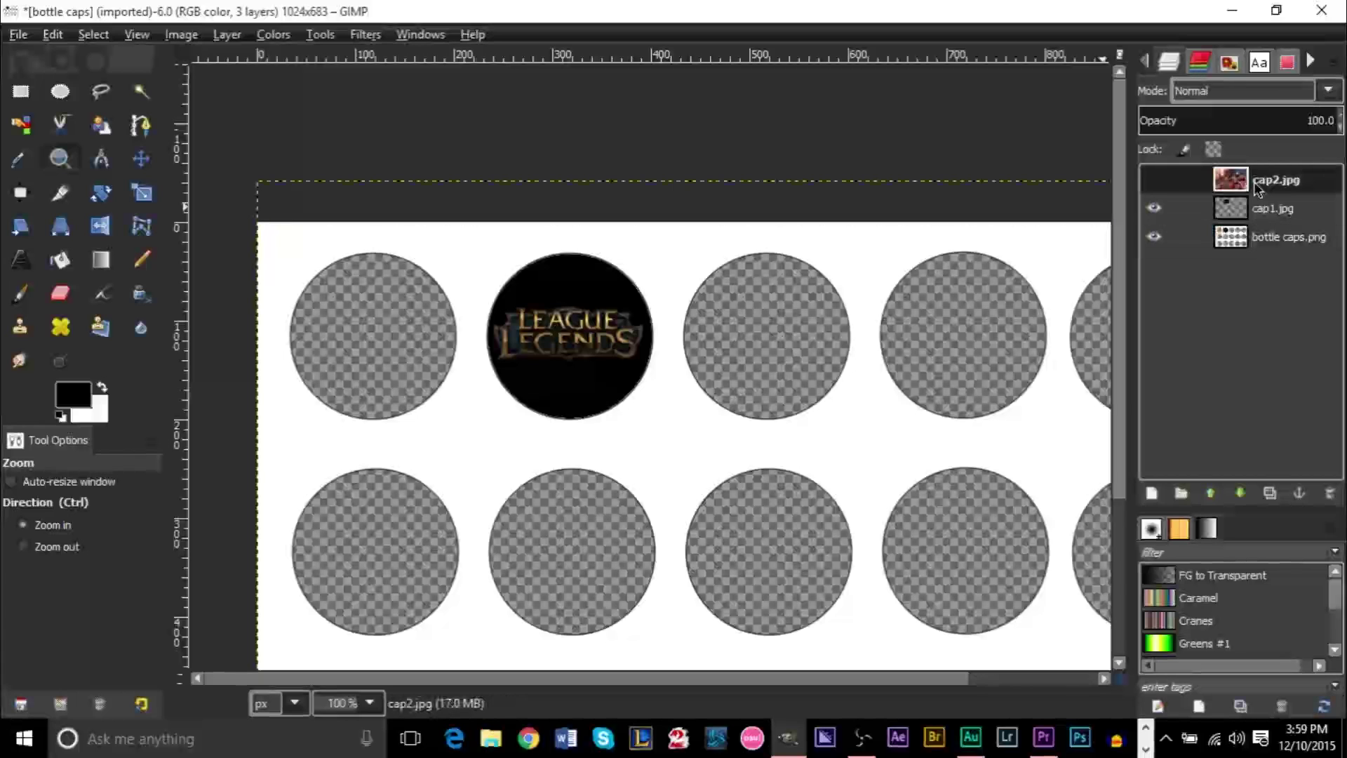
left_click(1153, 179)
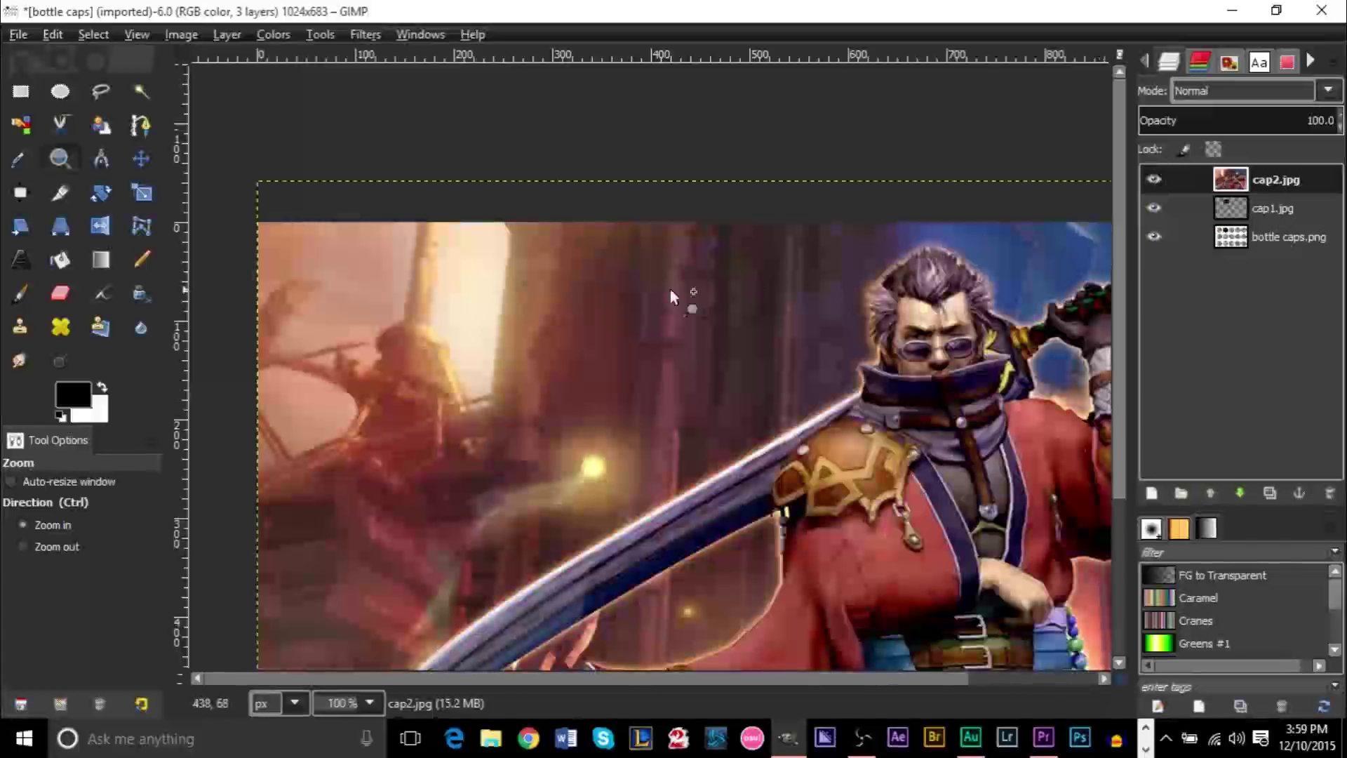
left_click(520, 285, "ctrl")
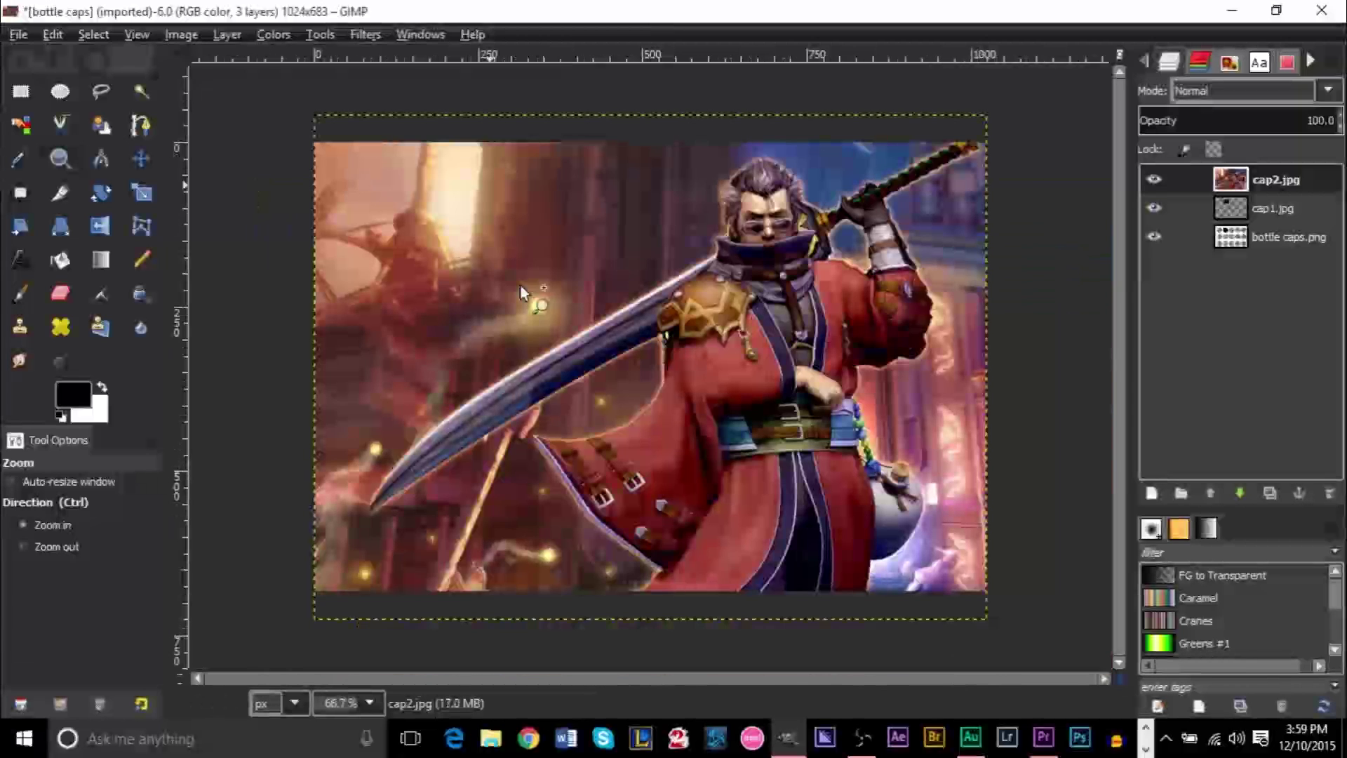
Scale the character picture to 422×317 and move it onto the top-left cap.
left_click(142, 196)
left_click(456, 247)
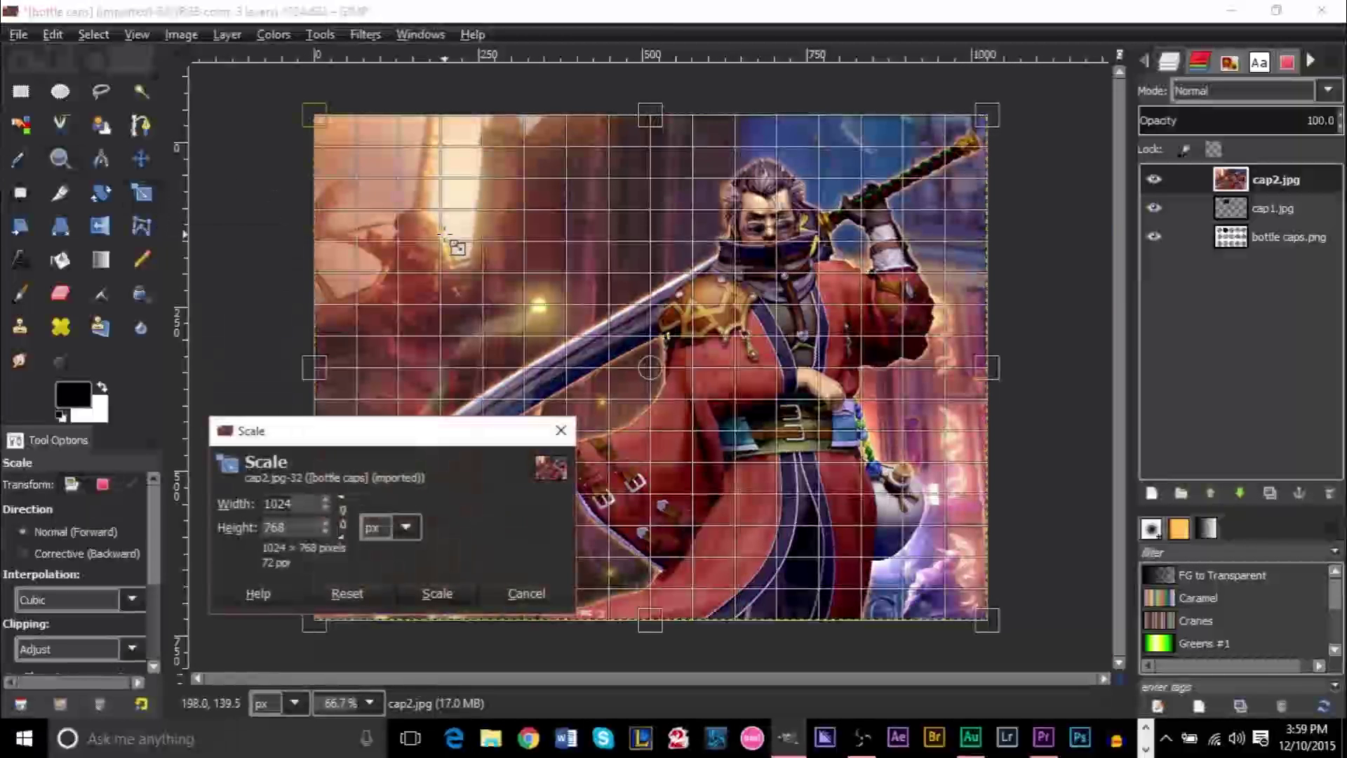
left_click_drag(325, 127, 709, 413)
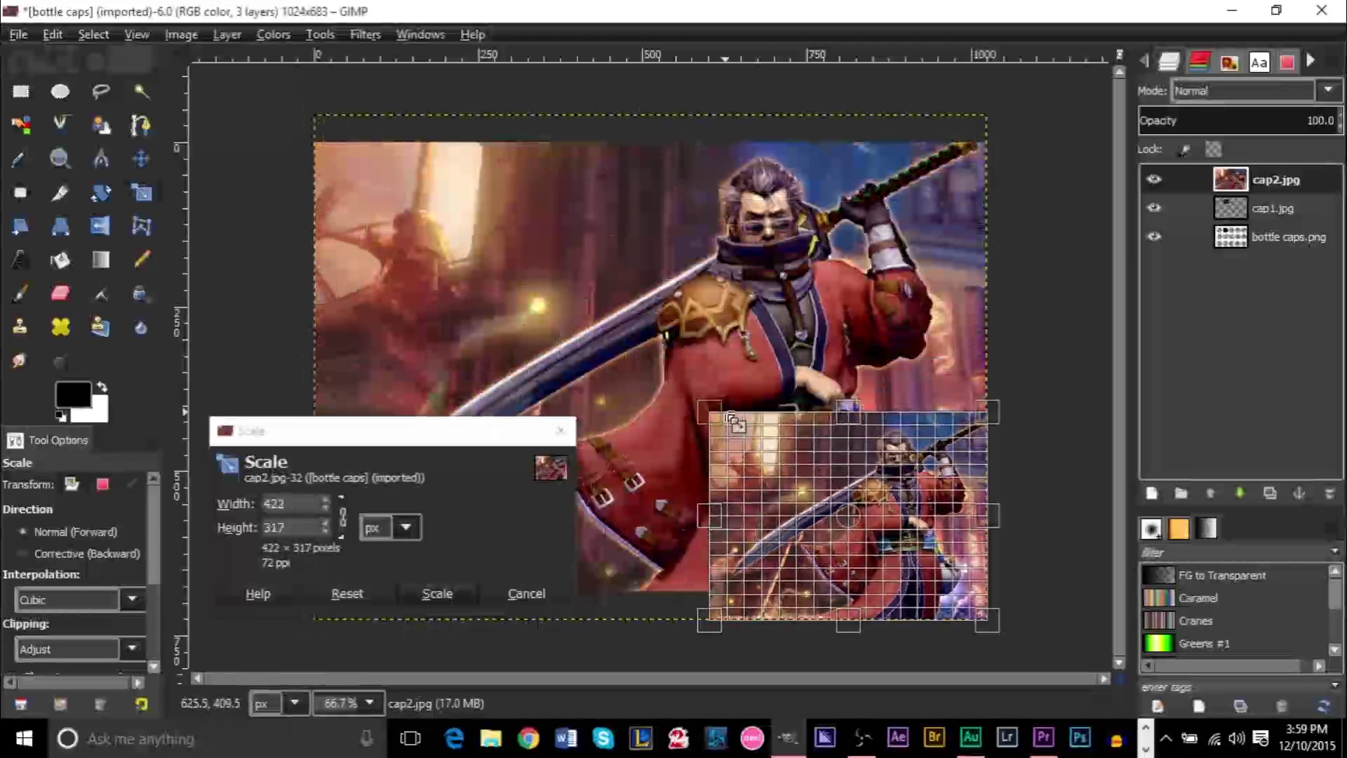
left_click(442, 593)
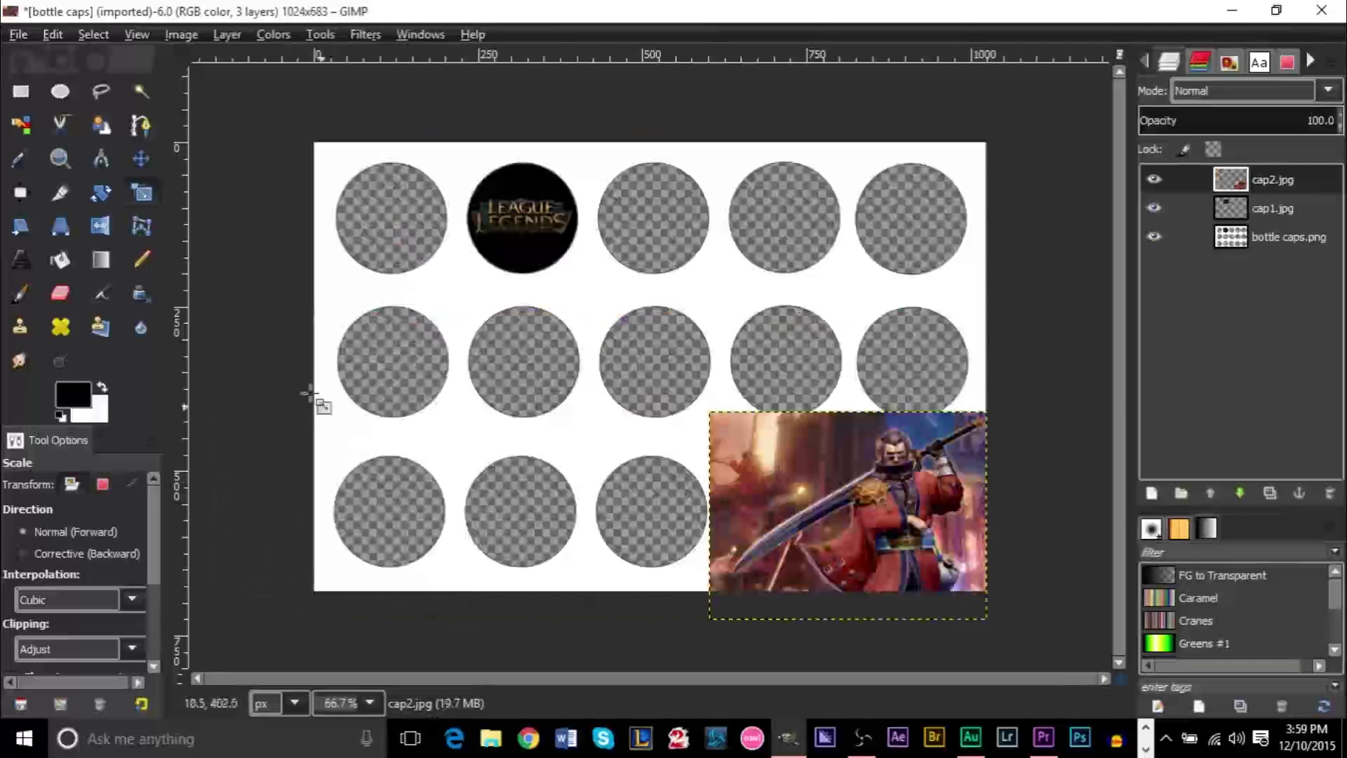
key("m")
left_click_drag(860, 508, 354, 254)
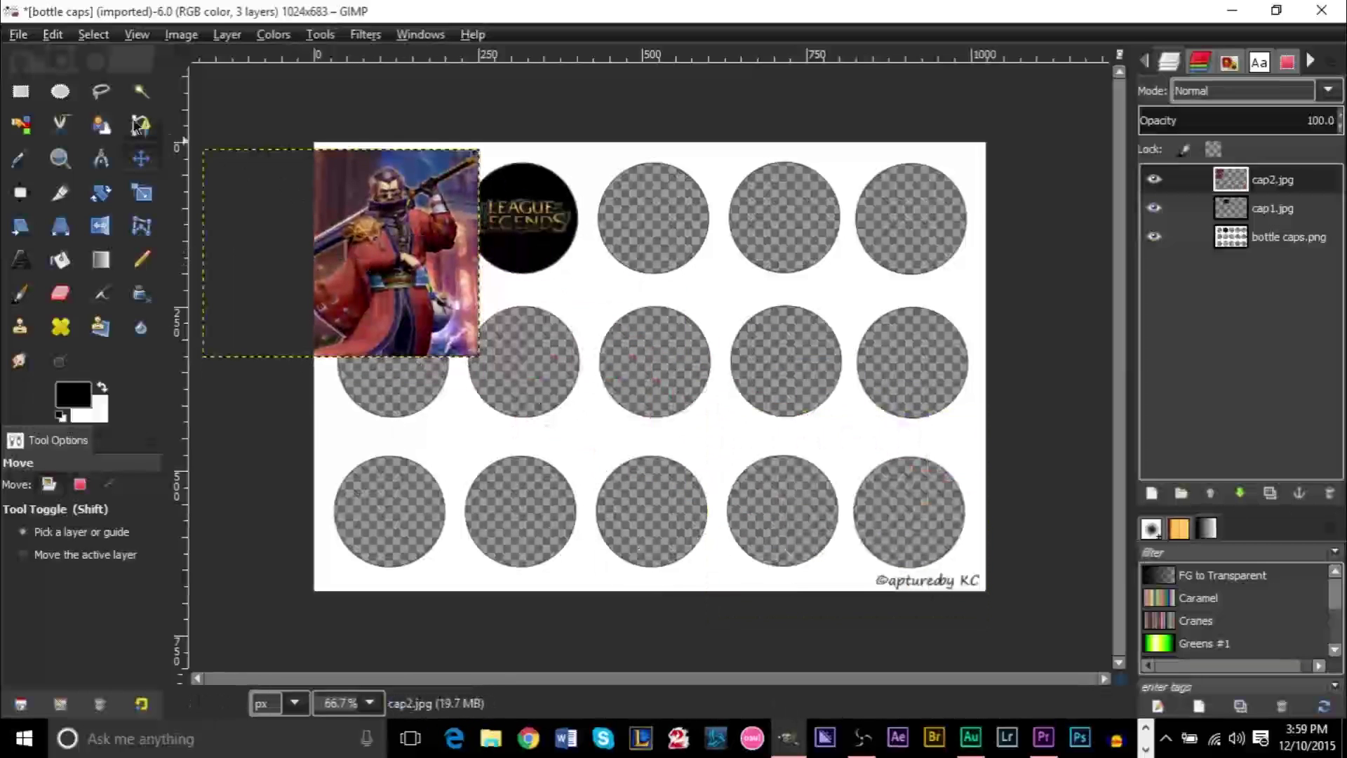
Zoom in on the top-left caps and hide the cap2.jpg layer.
left_click(59, 158)
left_click(282, 146)
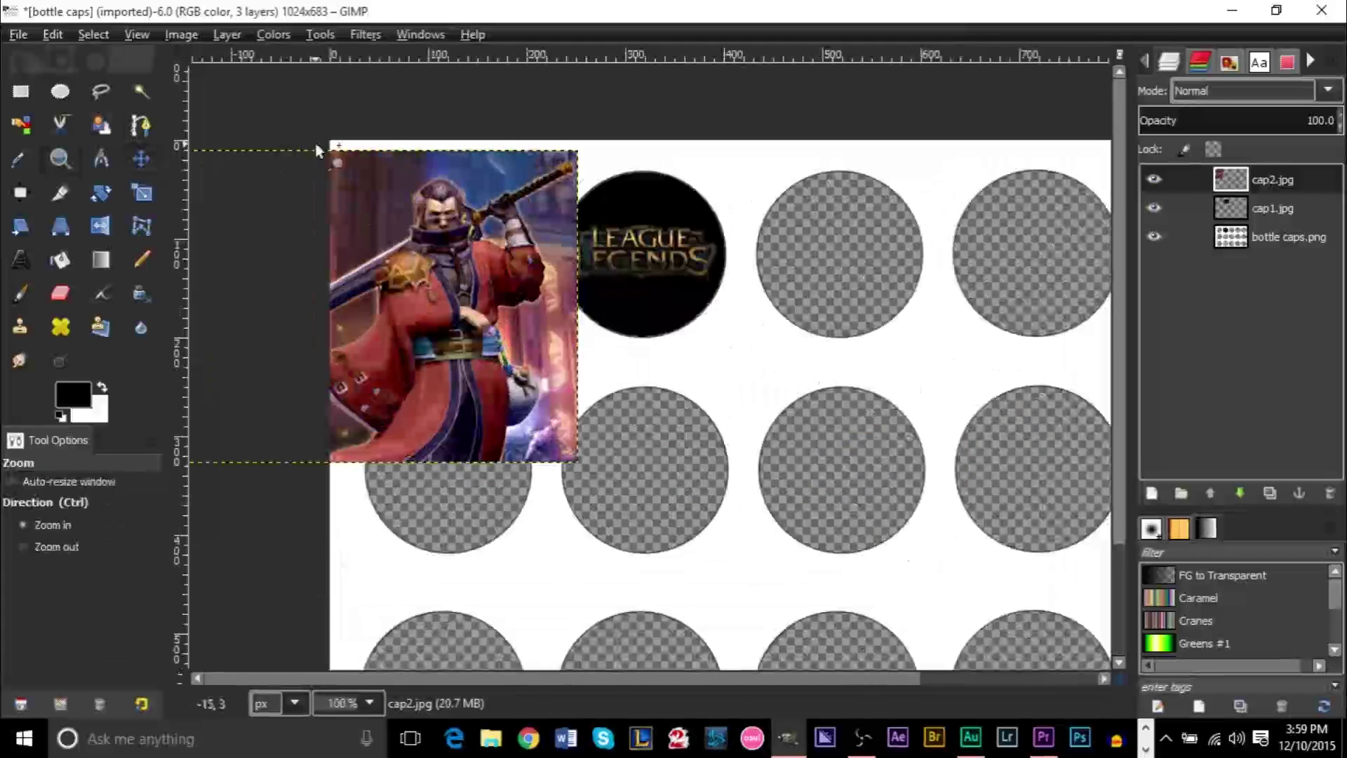
left_click(321, 141)
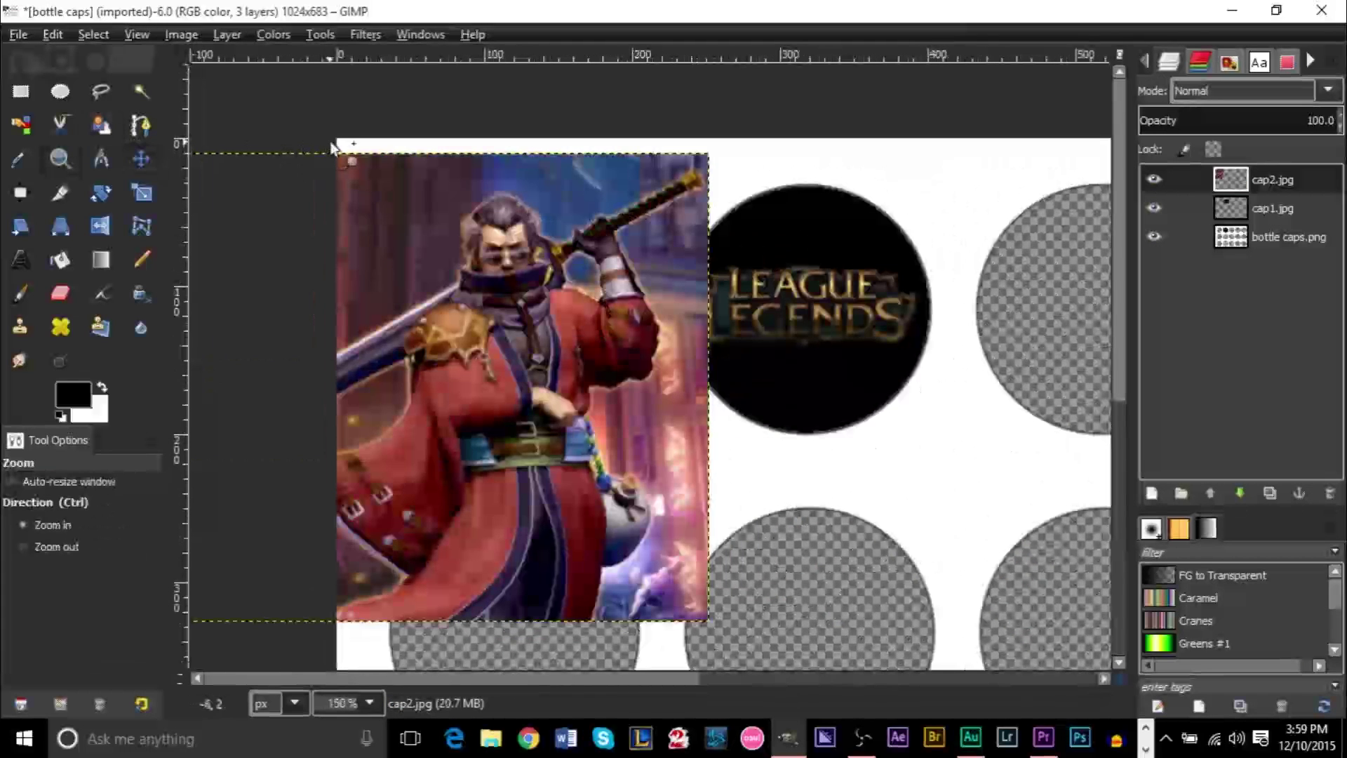
left_click(1152, 181)
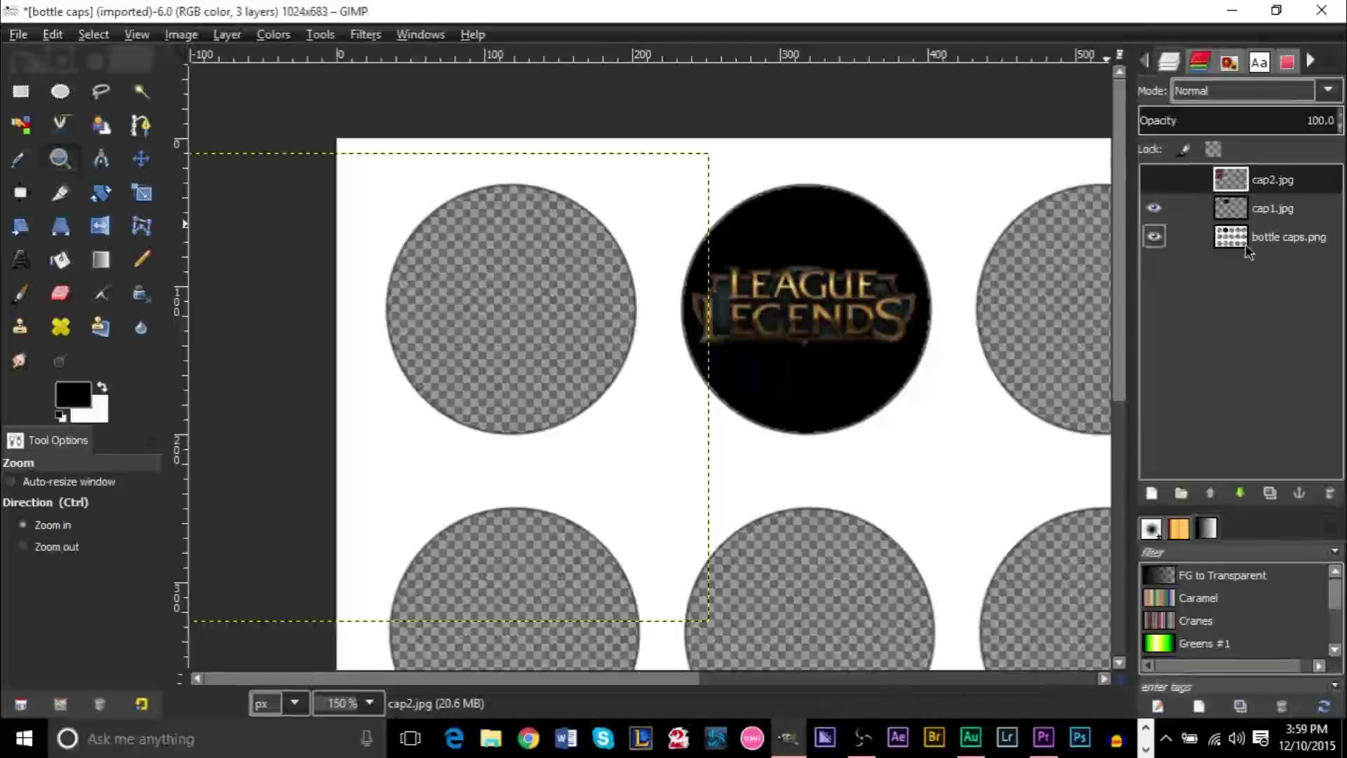
Move cap2.jpg below cap1.jpg and back to the top, leaving it hidden.
left_click_drag(1236, 188, 1242, 222)
left_click(1154, 207)
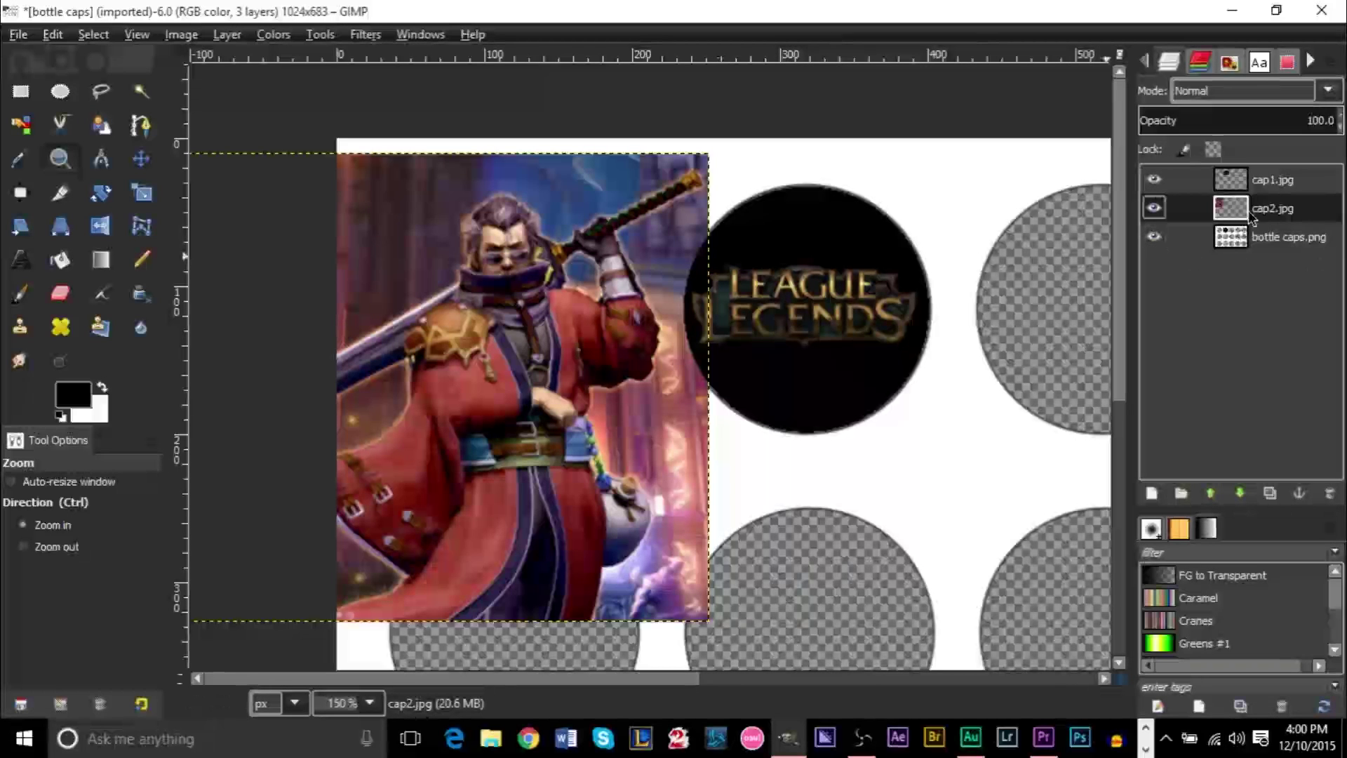
left_click_drag(1245, 210, 1250, 171)
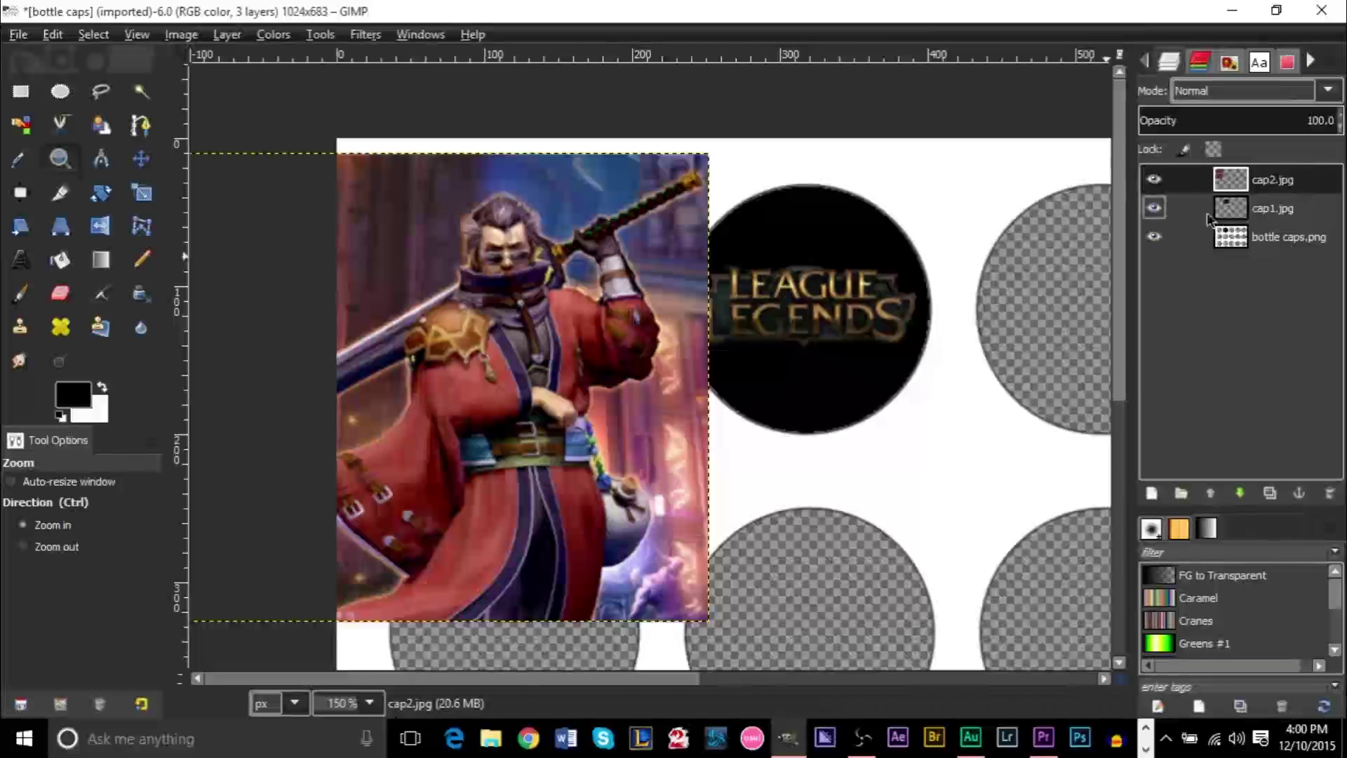
left_click(1154, 181)
Fuzzy-select the first empty circle on bottle caps.png, then show and activate cap2.jpg.
left_click(1260, 237)
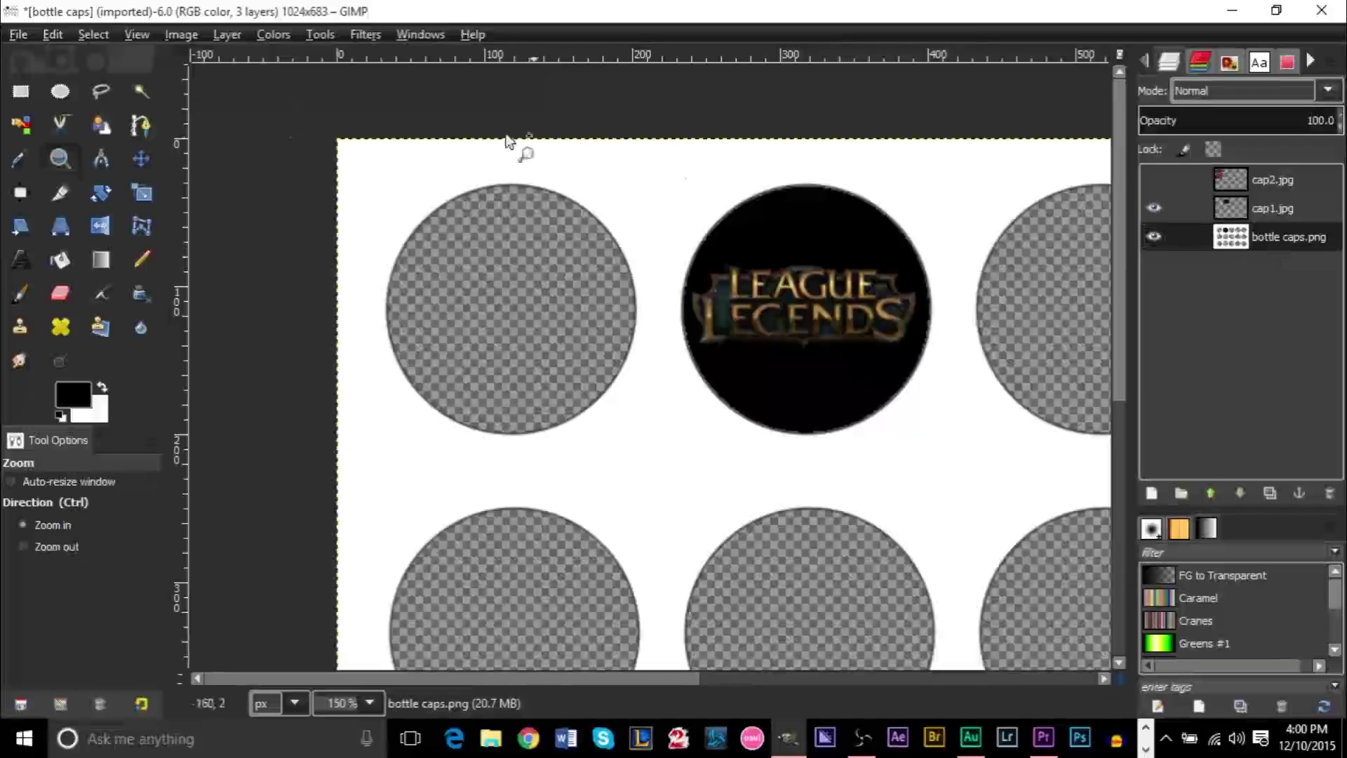
left_click(138, 91)
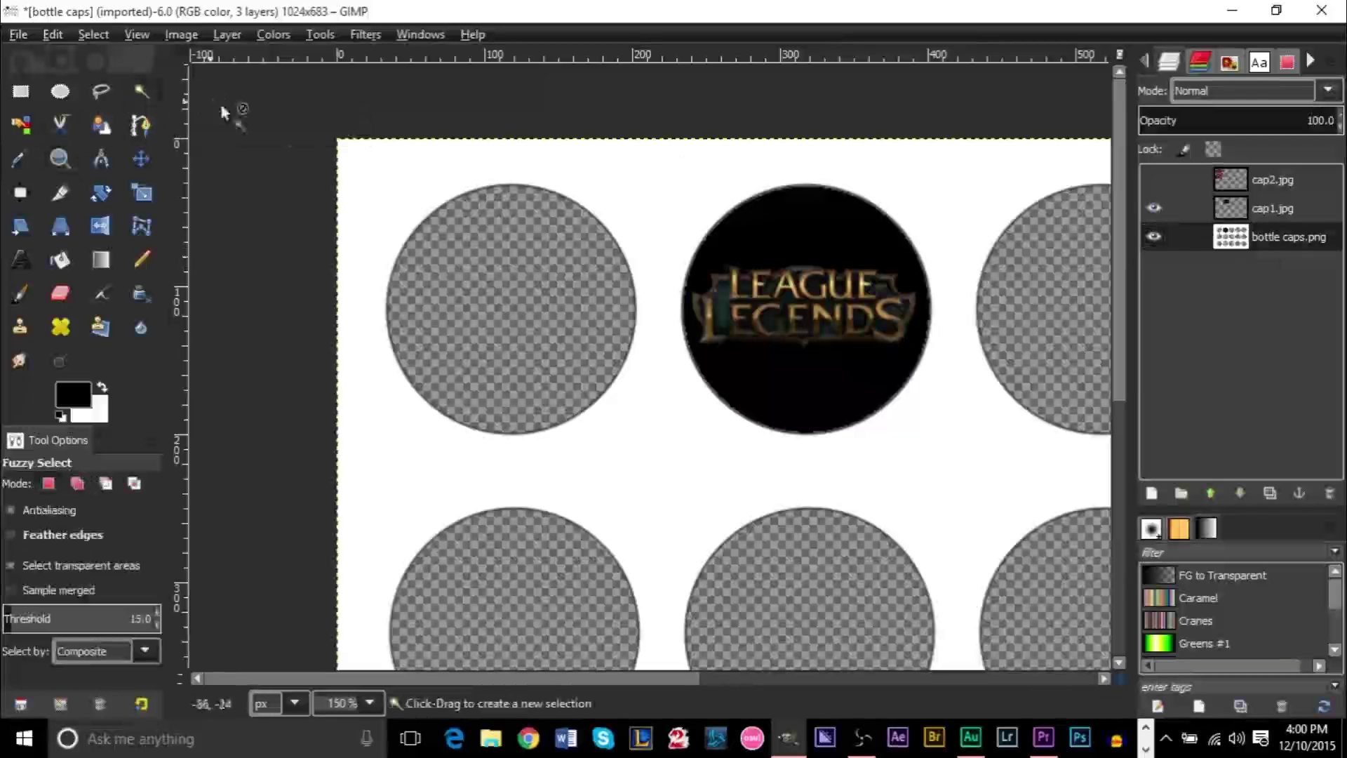
left_click(482, 264)
left_click(1264, 184)
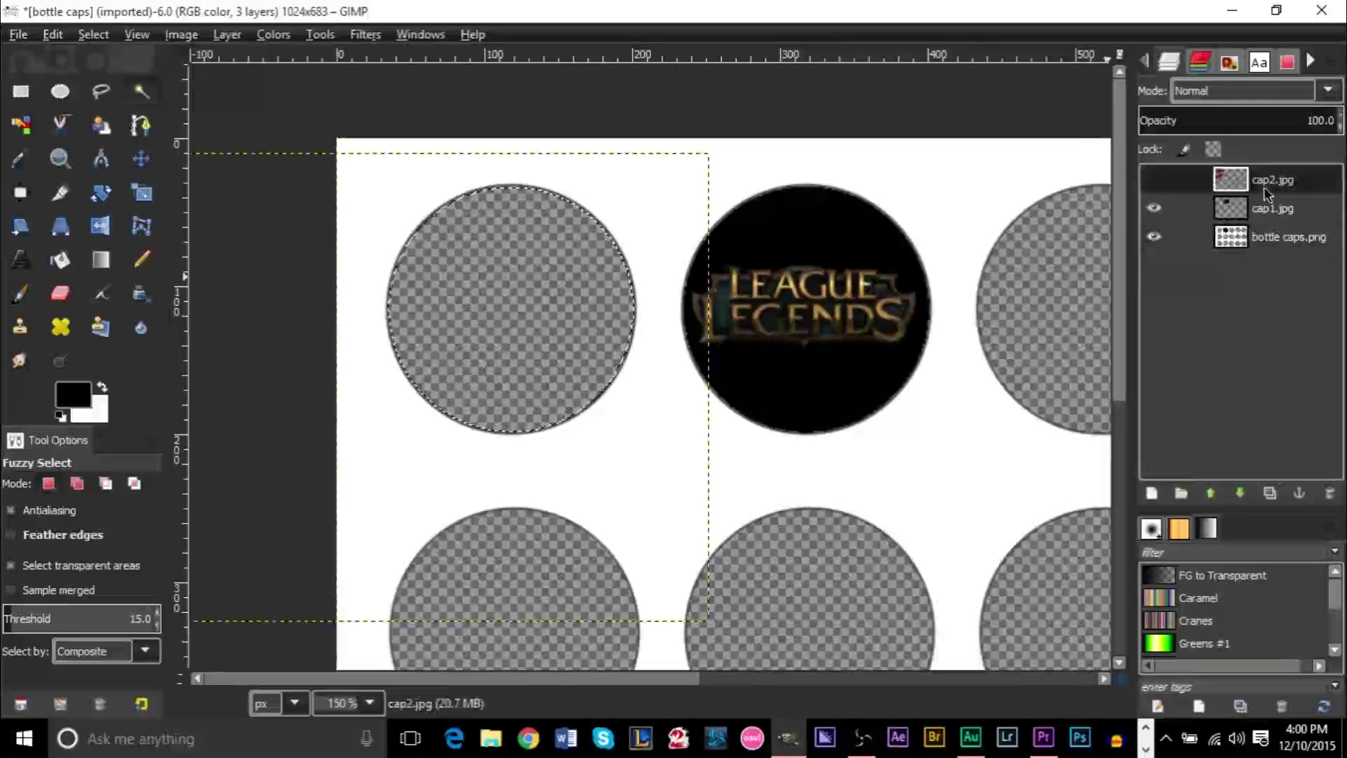
left_click(1154, 179)
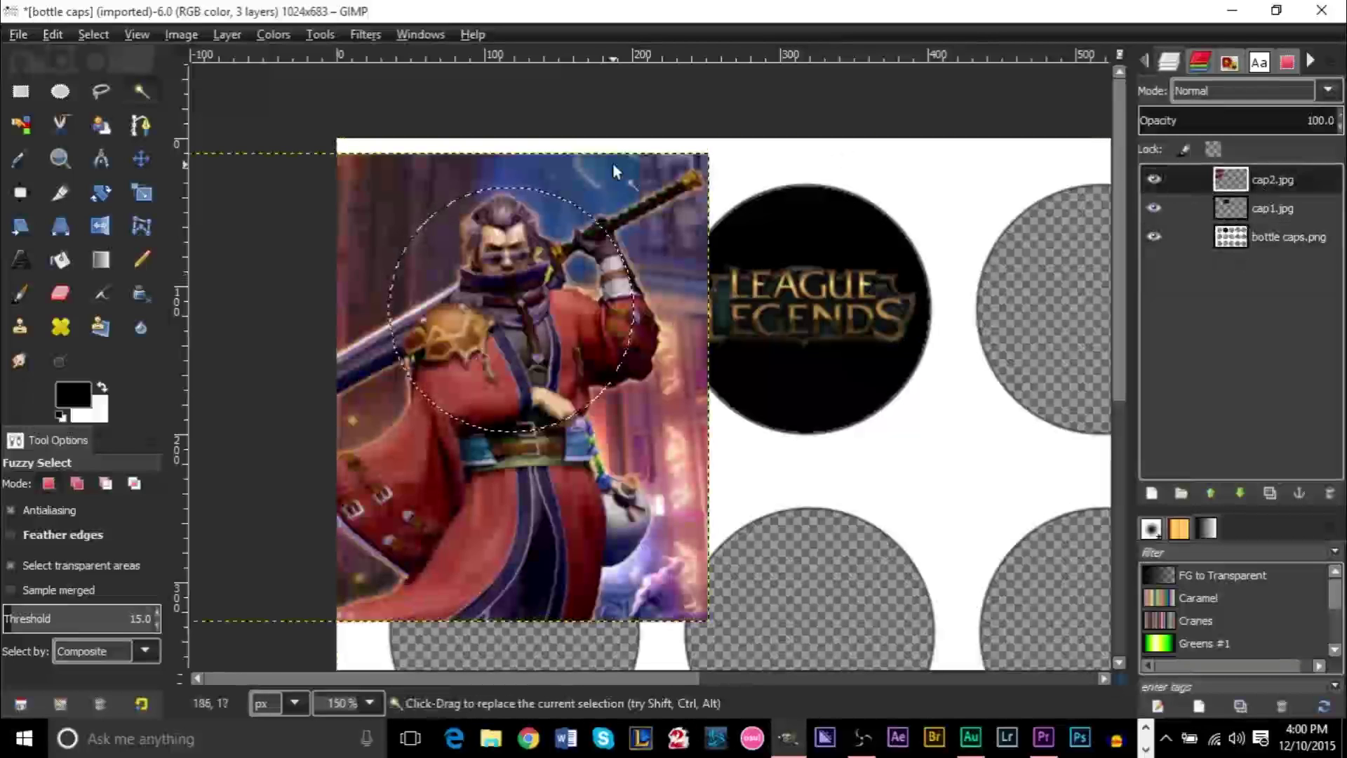
left_click(141, 159)
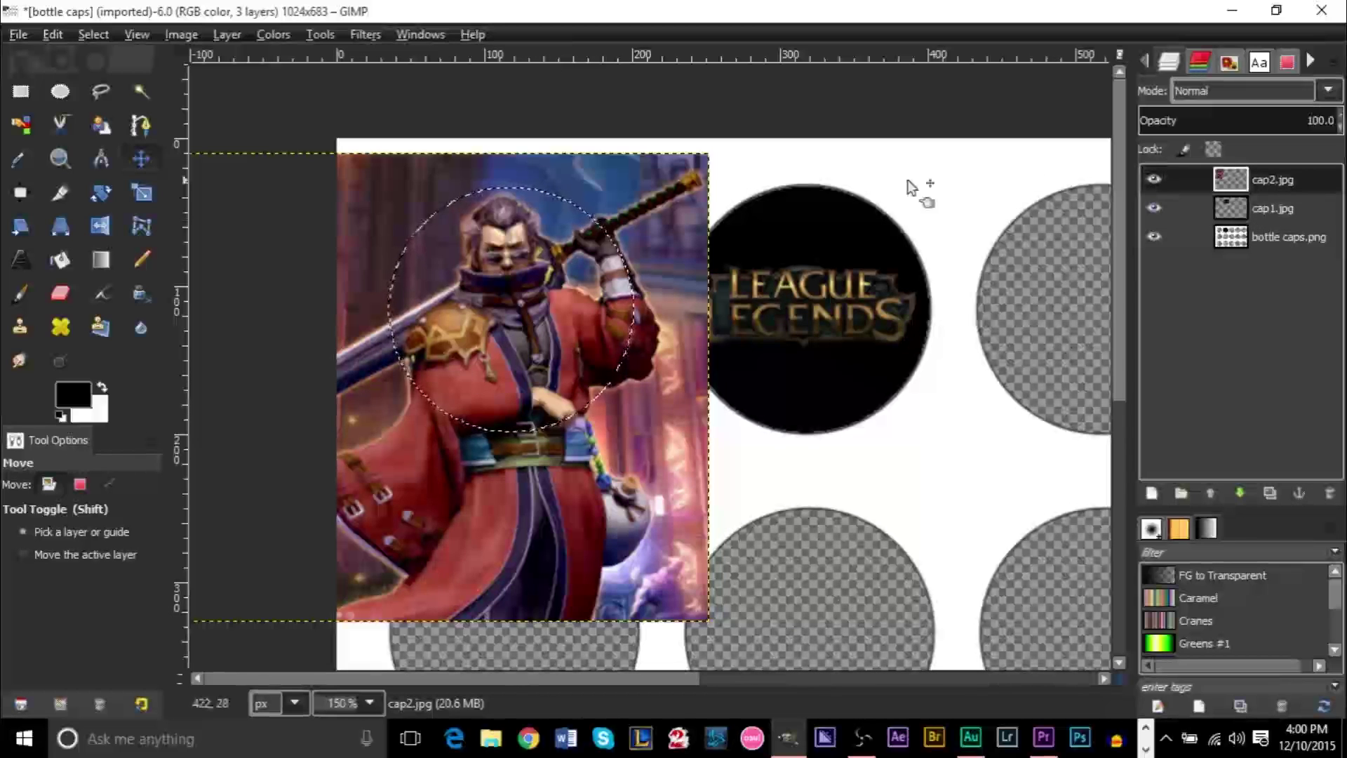
Invert the selection, cut the picture outside the circle, and select none.
left_click(93, 34)
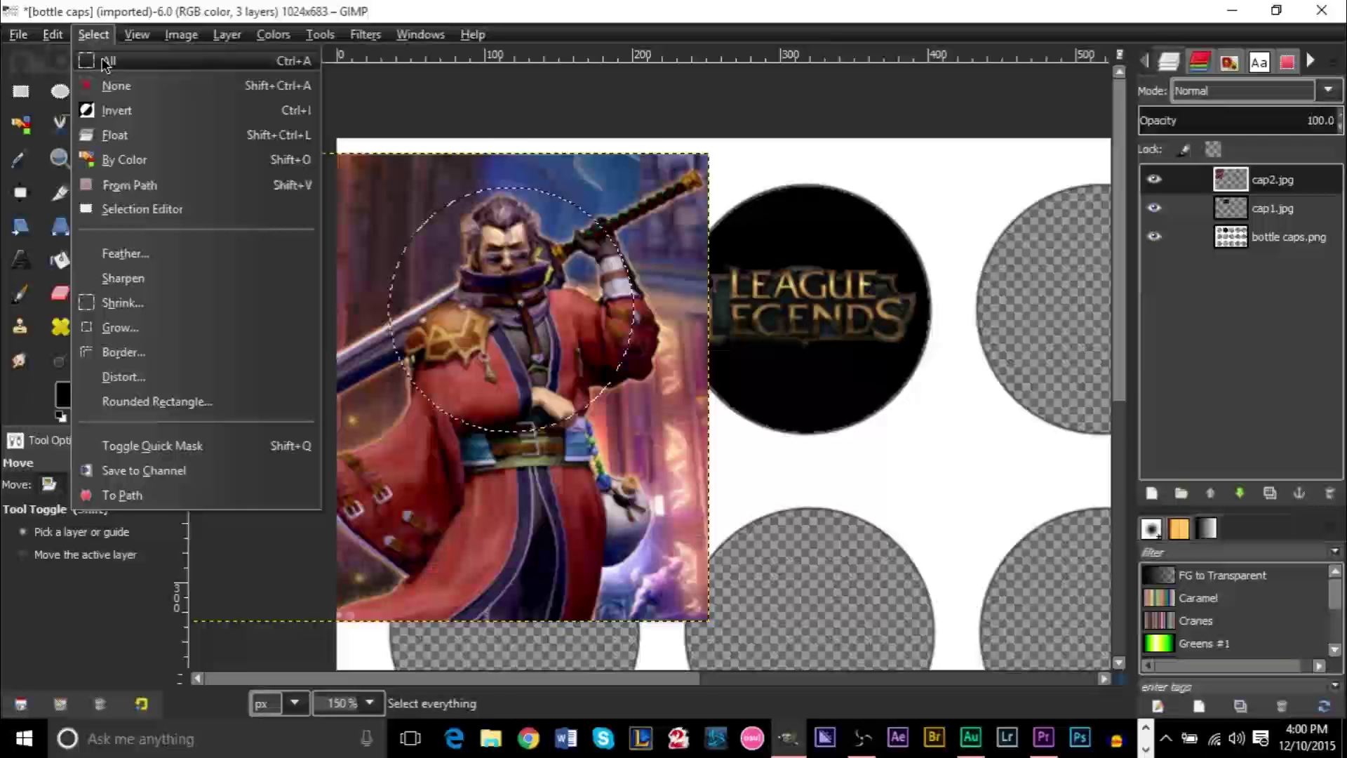
left_click(115, 110)
left_click(52, 35)
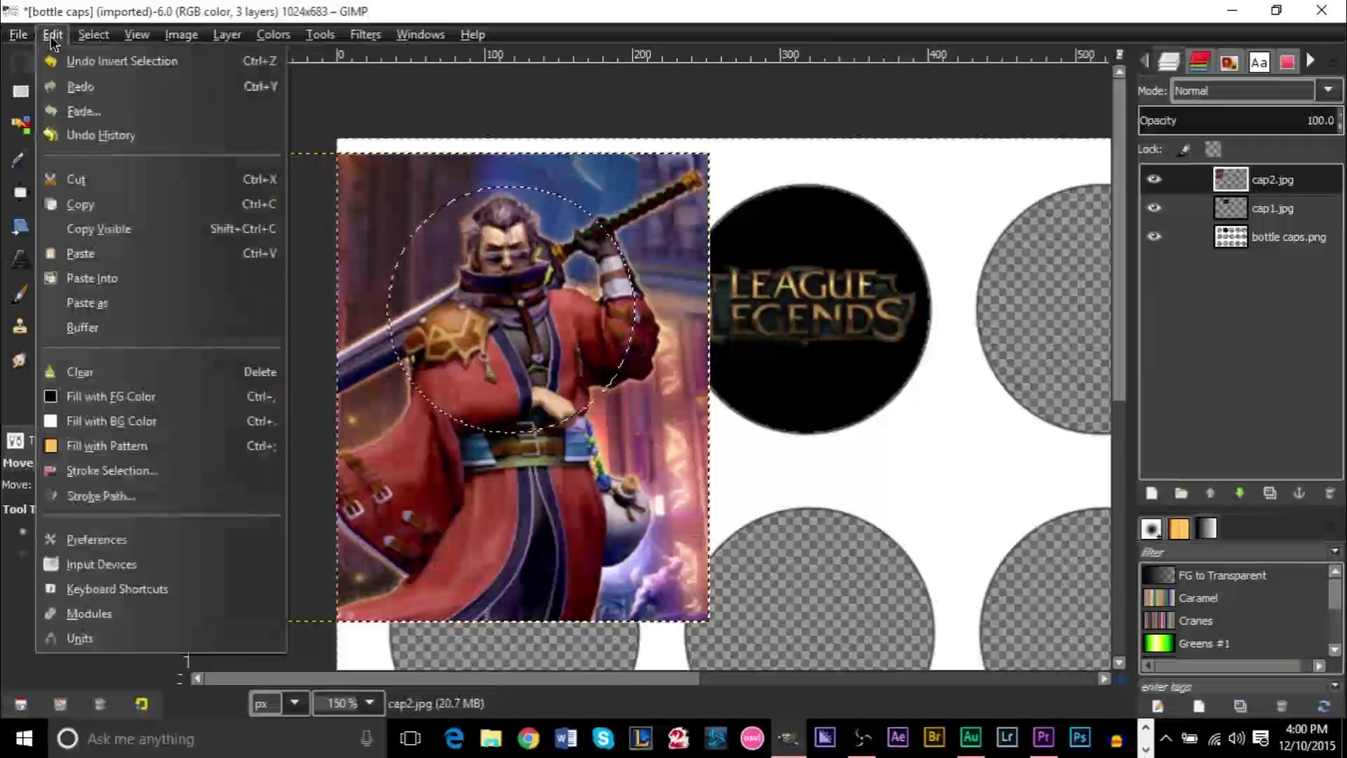
left_click(76, 180)
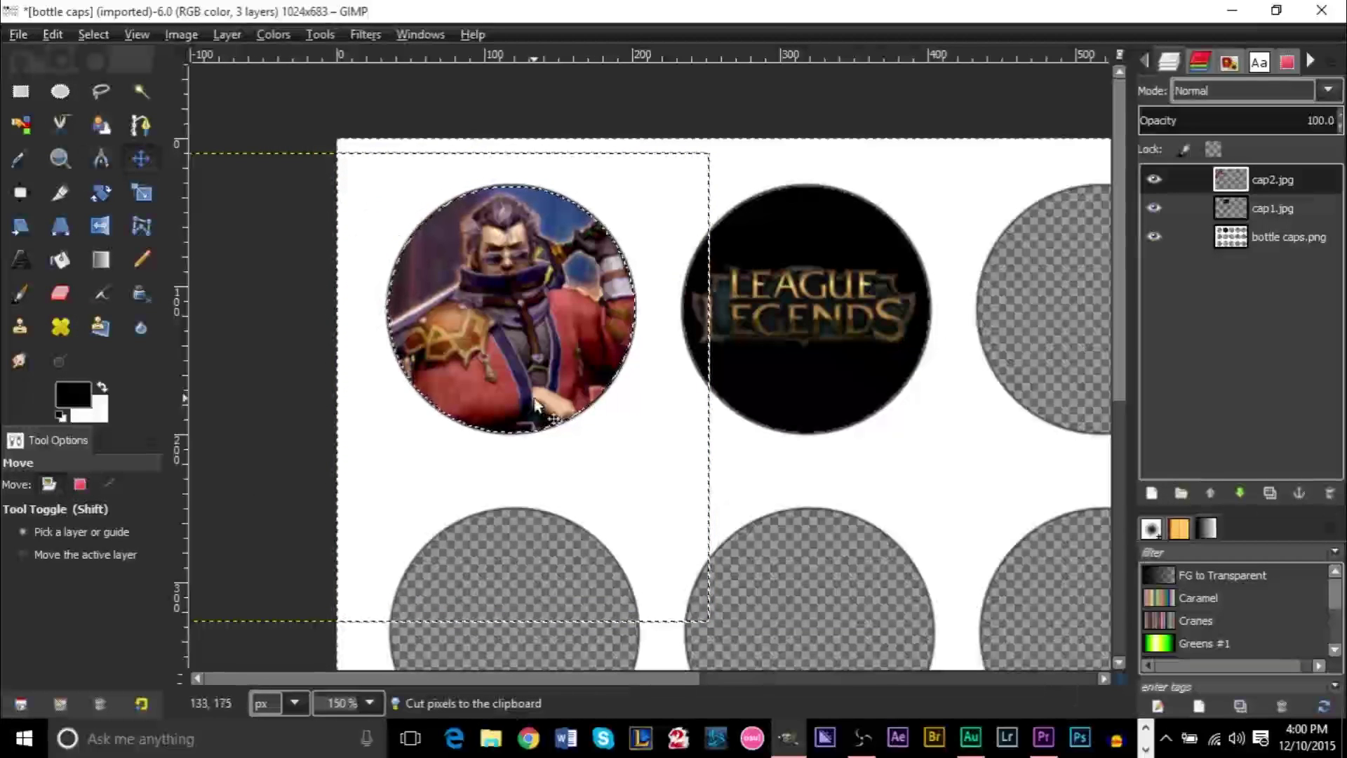
left_click(80, 40)
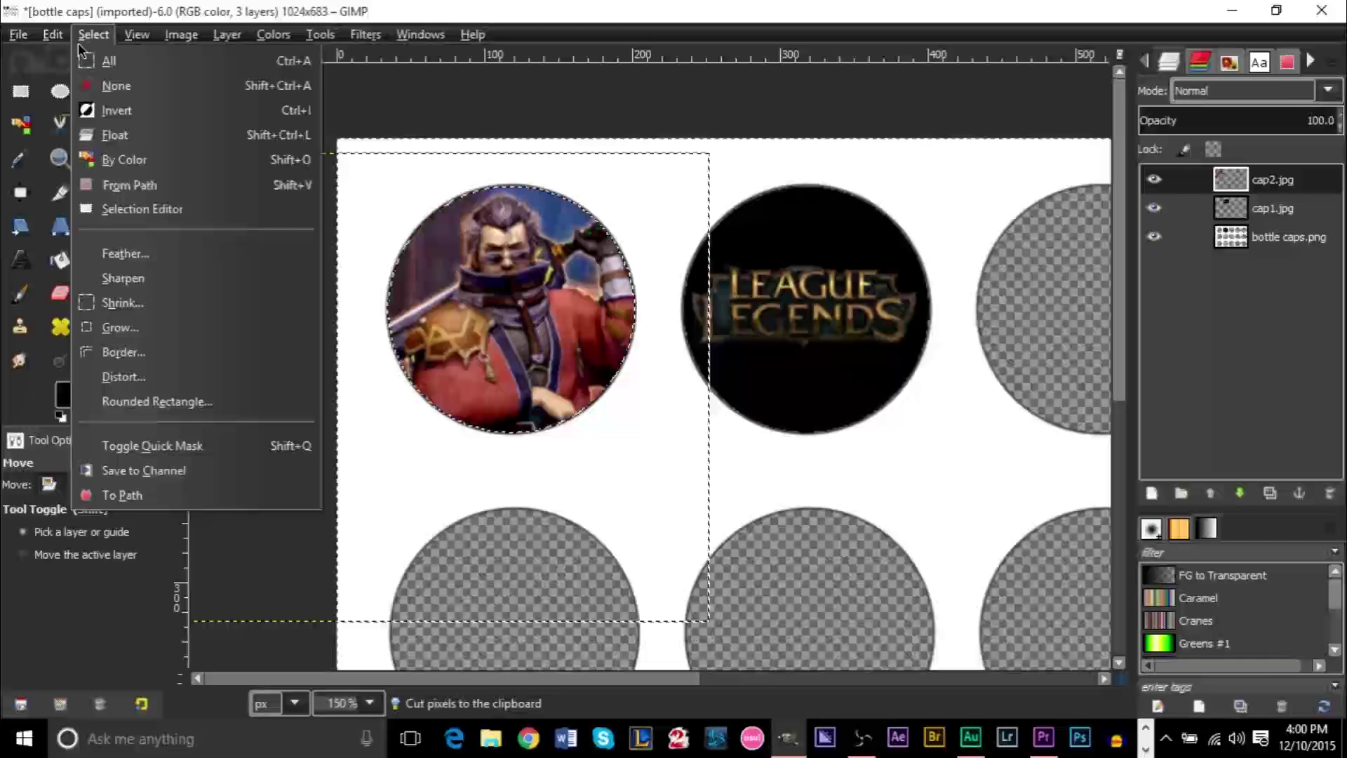
left_click(116, 85)
left_click(1224, 239)
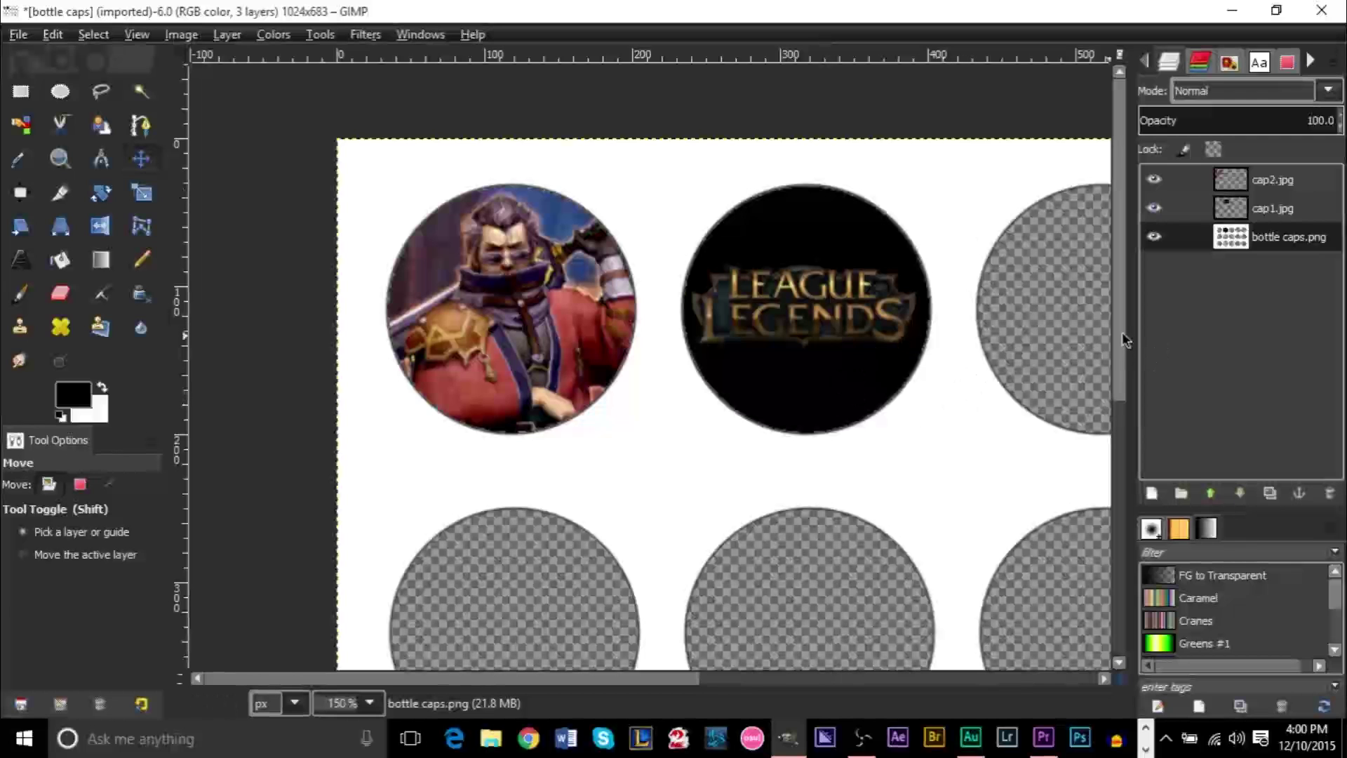
scroll(1119, 351, "down", 3)
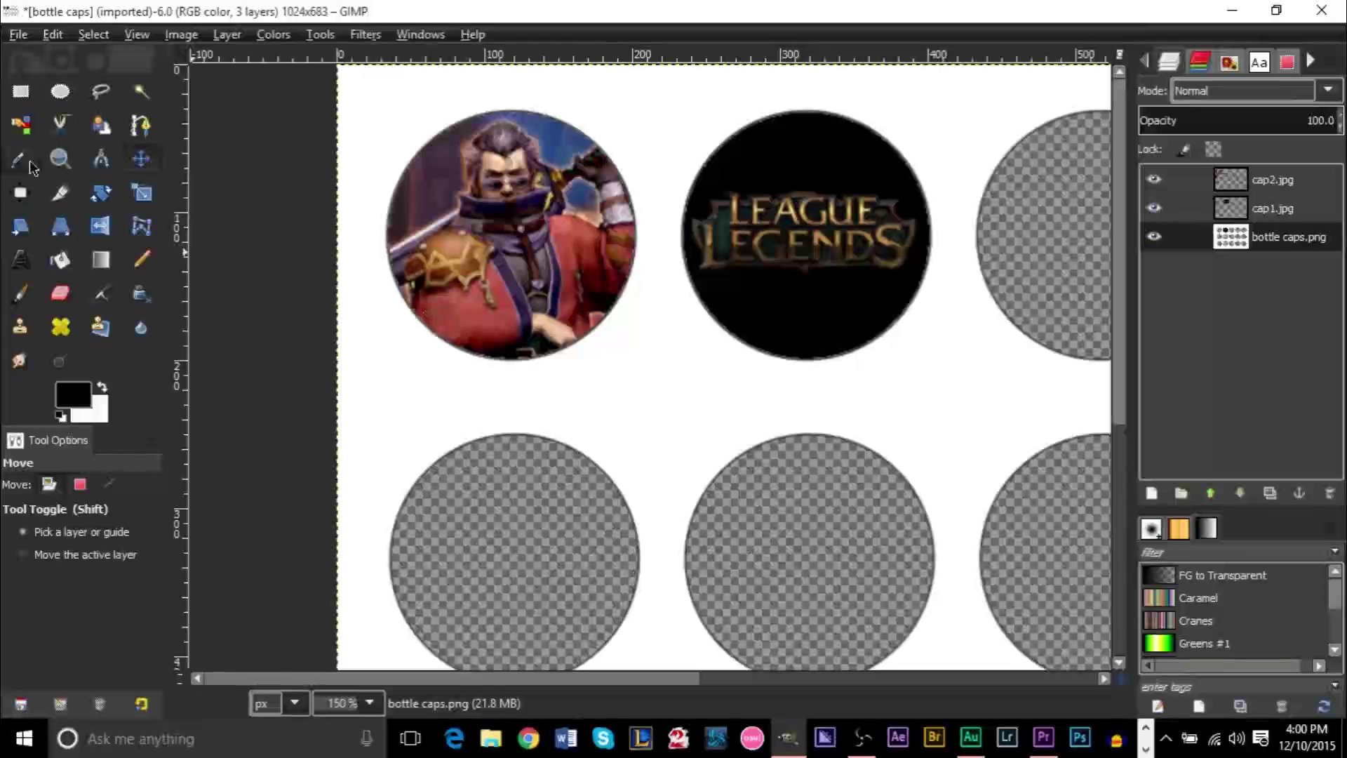
left_click(52, 161)
left_click(453, 183, "ctrl")
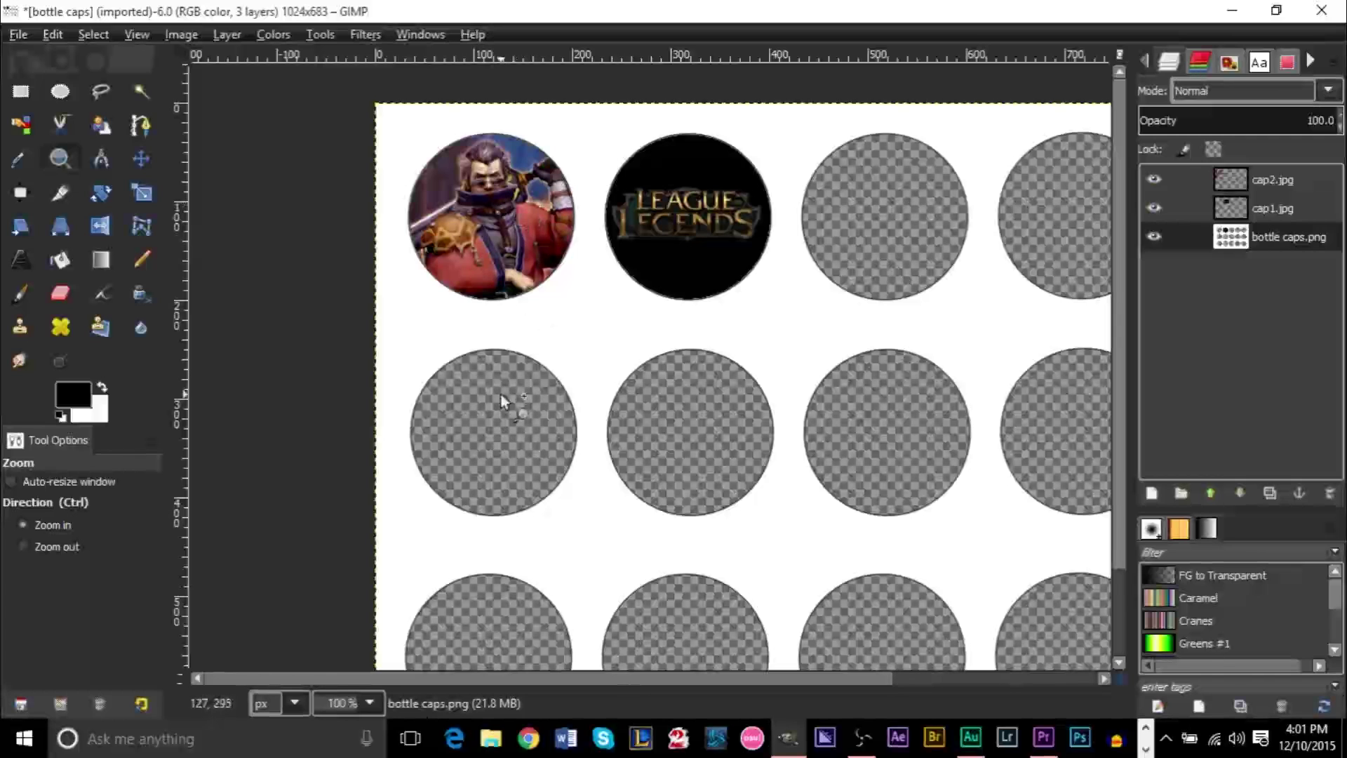
left_click(1256, 186)
right_click(1256, 187)
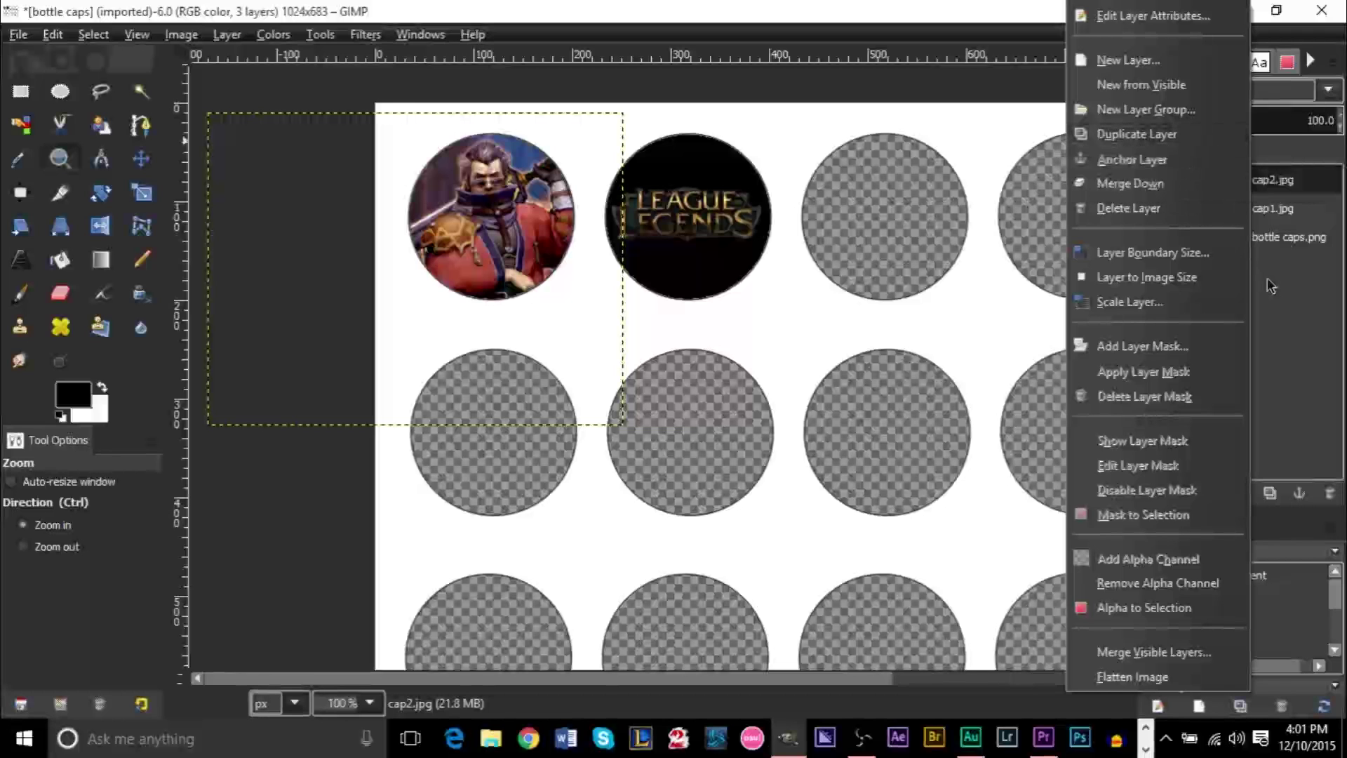
key("Escape")
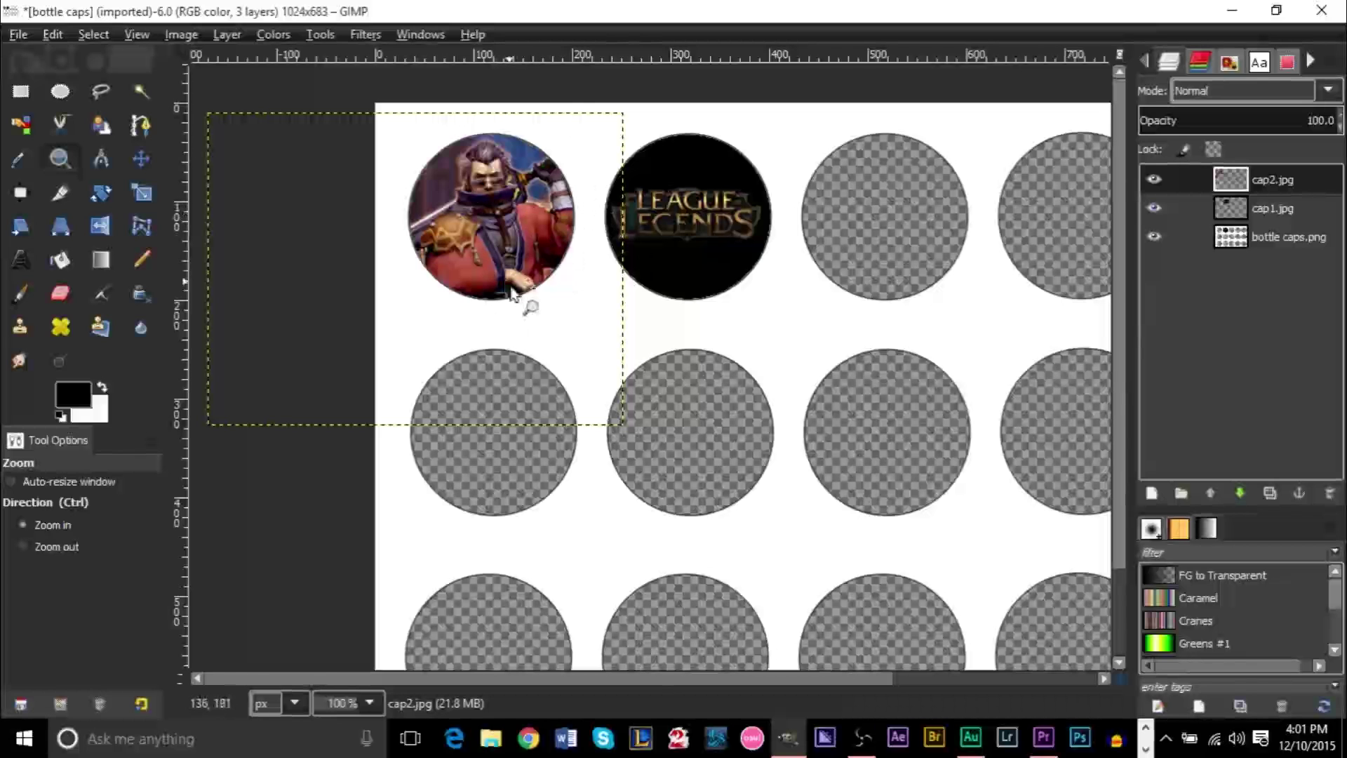
scroll(516, 308, "down", 3)
scroll(515, 313, "up", 2)
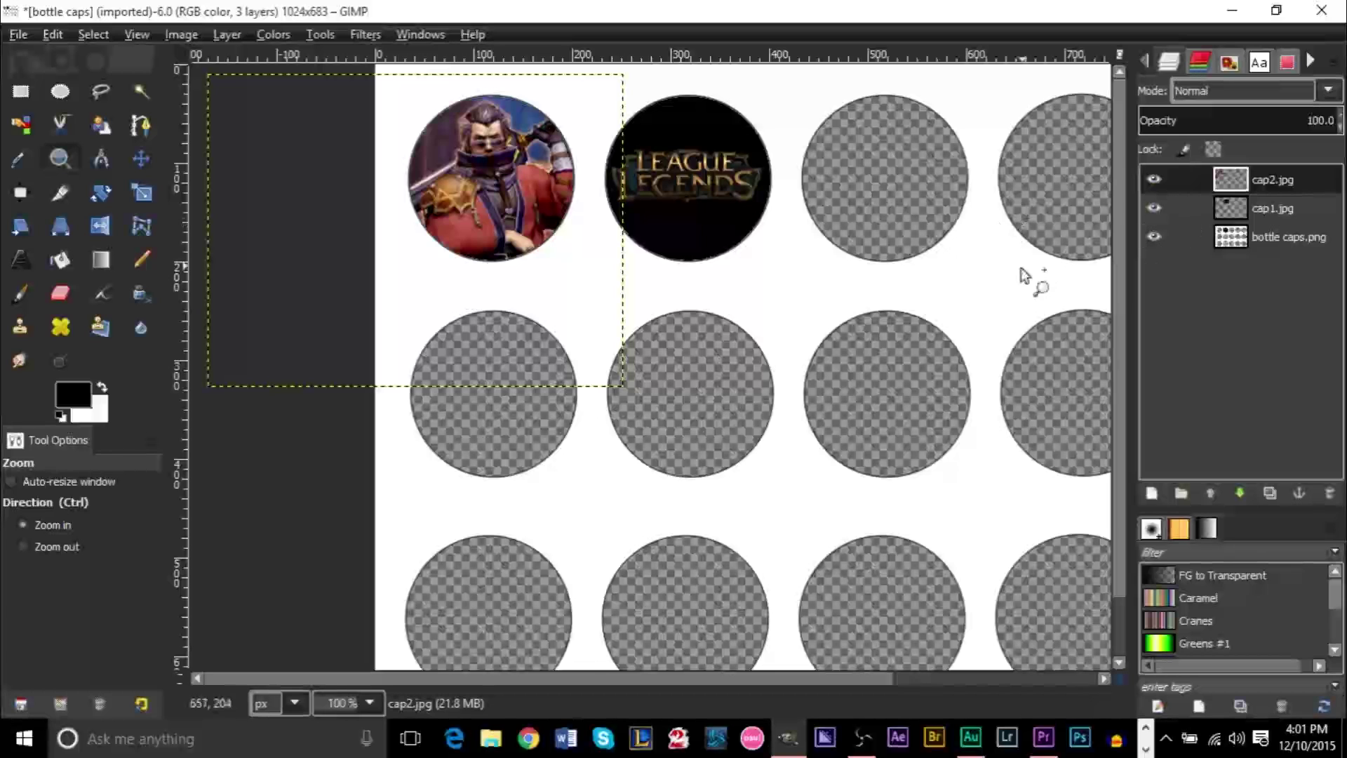
Zoom out to 66.7% to see the whole sheet and activate bottle caps.png.
left_click(544, 247, "ctrl")
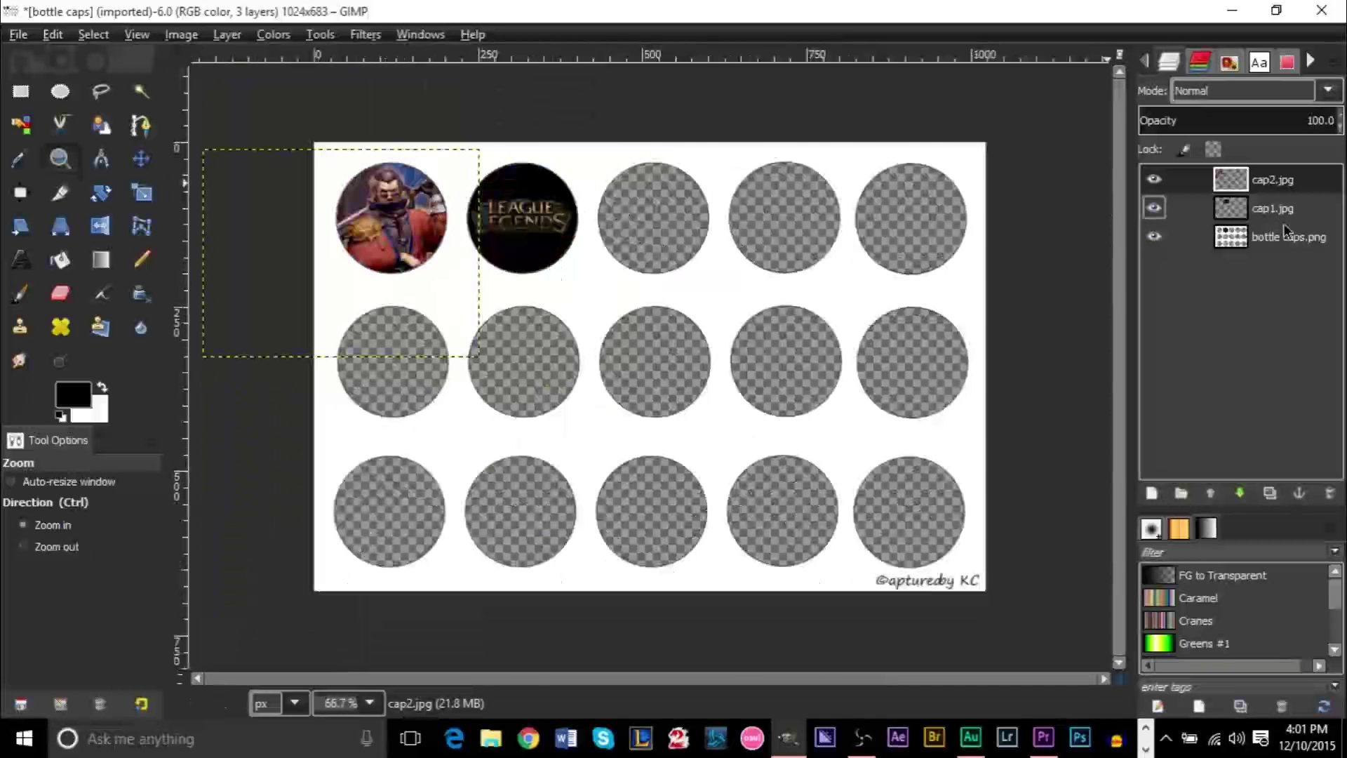
left_click(1263, 237)
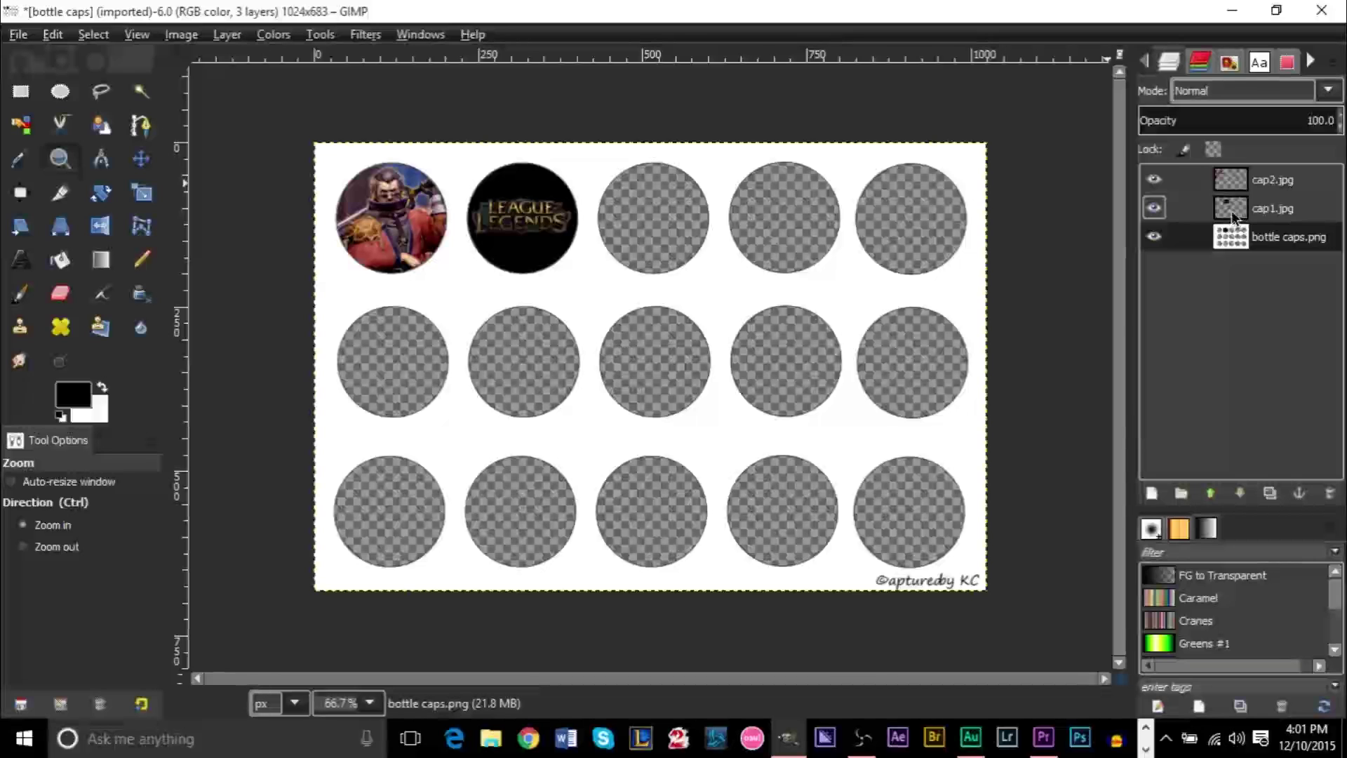